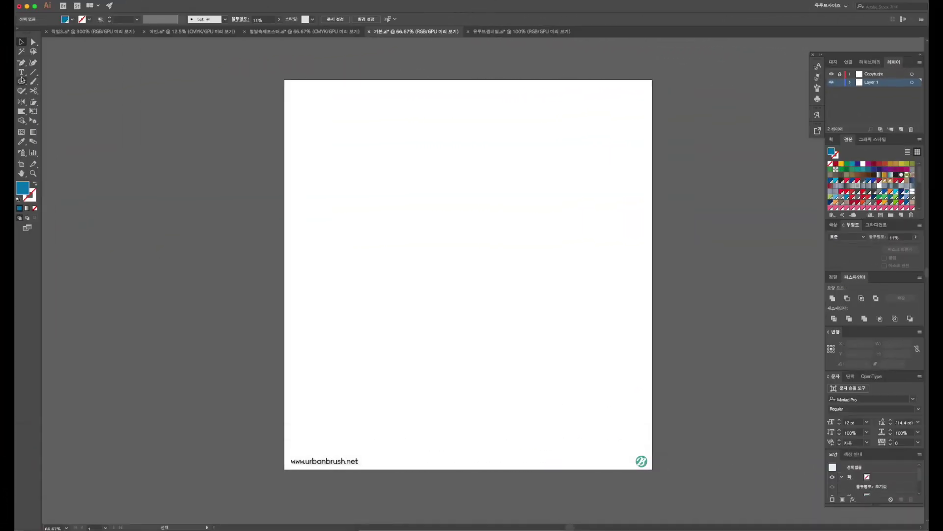
# - Choose the Rounded Rectangle Tool from the shape tool group
pyautogui.click(22, 82)
pyautogui.click(48, 91)
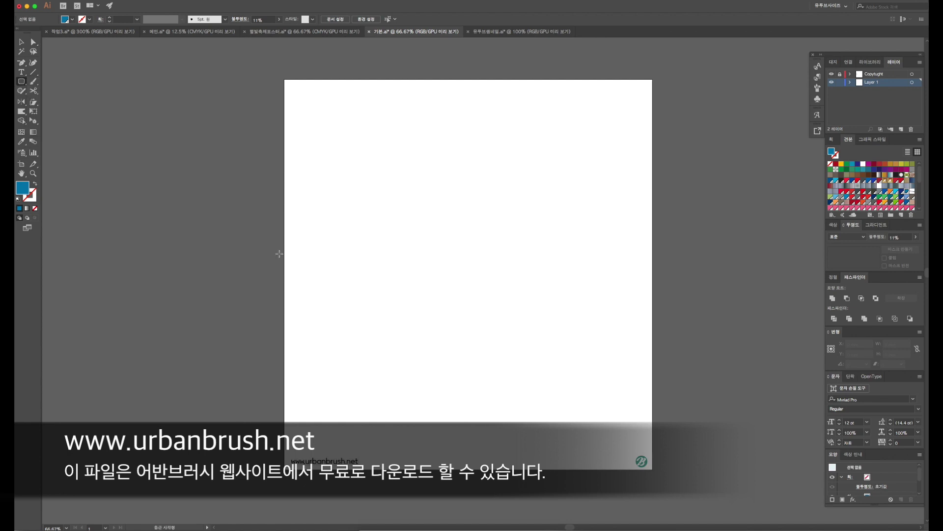
# - Draw a tall rounded rectangle for the test tube body
pyautogui.moveTo(375, 171); pyautogui.dragTo(413, 357)
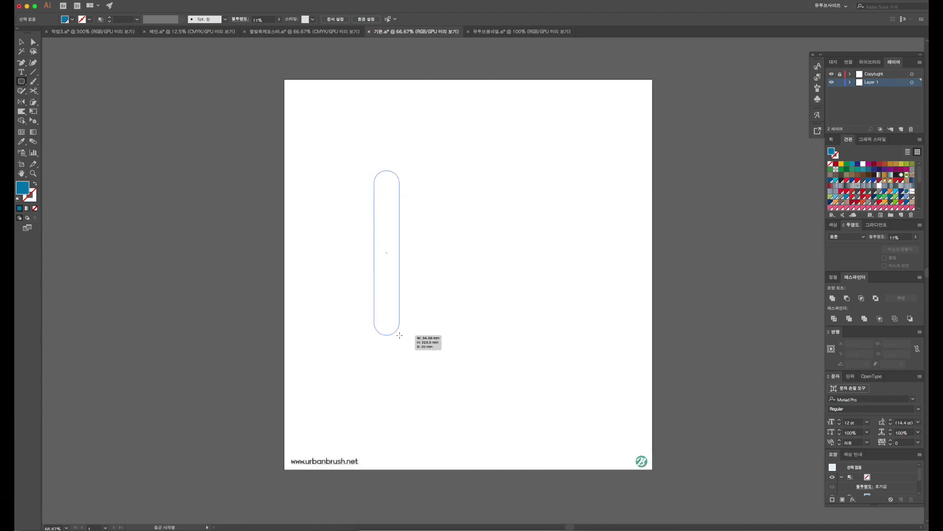
pyautogui.moveTo(412, 357)
pyautogui.mouseDown()
pyautogui.moveTo(413, 369)
pyautogui.moveTo(388, 337)
pyautogui.mouseUp()
pyautogui.press('a')
pyautogui.click(339, 258)
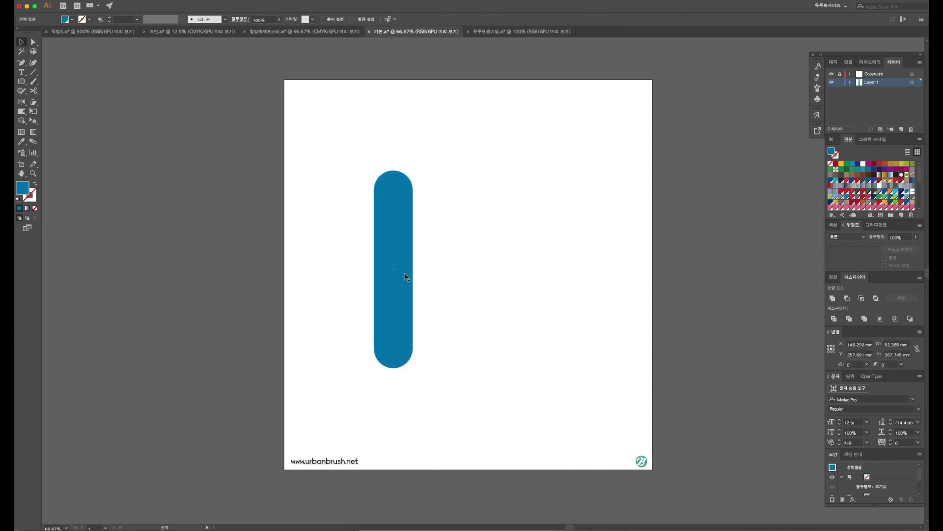
pyautogui.press('v')
pyautogui.click(406, 274)
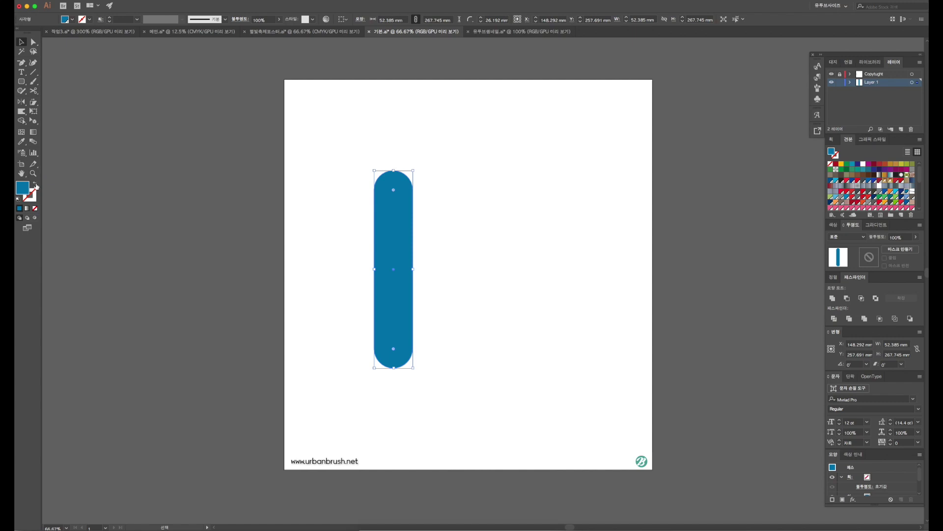
# - Make the tube outline-only with a thick dark blue #1d4e7a stroke
pyautogui.click(35, 185)
pyautogui.scroll(3, 112, 20)
pyautogui.scroll(4, 113, 21)
pyautogui.scroll(4, 112, 20)
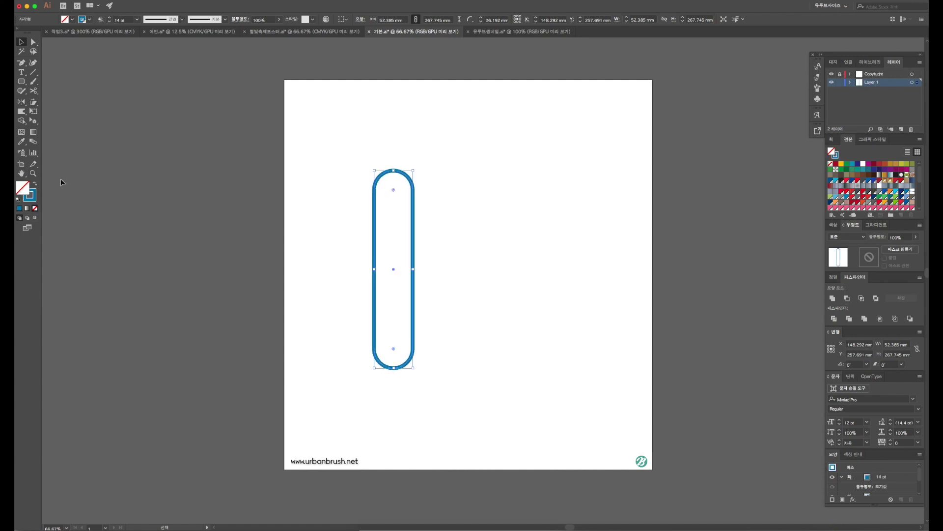
pyautogui.doubleClick(34, 200)
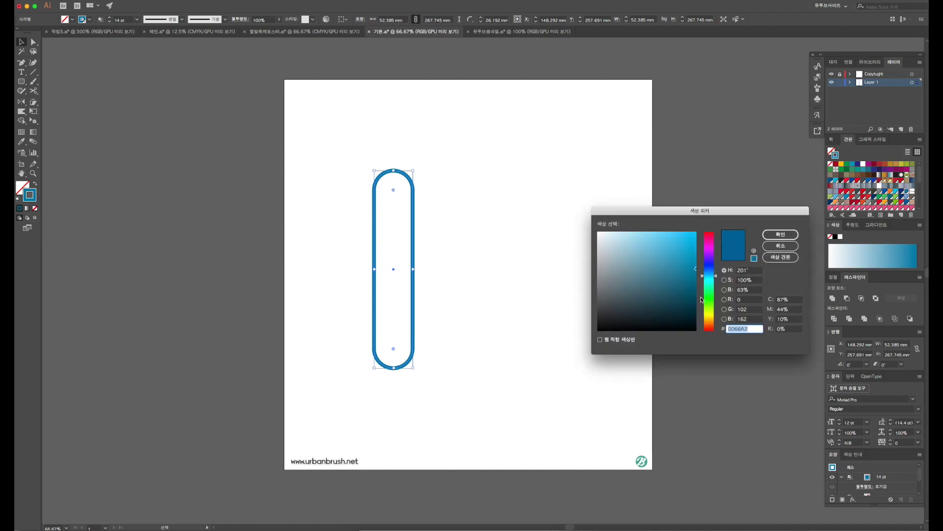
pyautogui.write('1d4e7a')
pyautogui.press('Return')
# - Square off the tube's top corners and place a duplicate to its right
pyautogui.press('a')
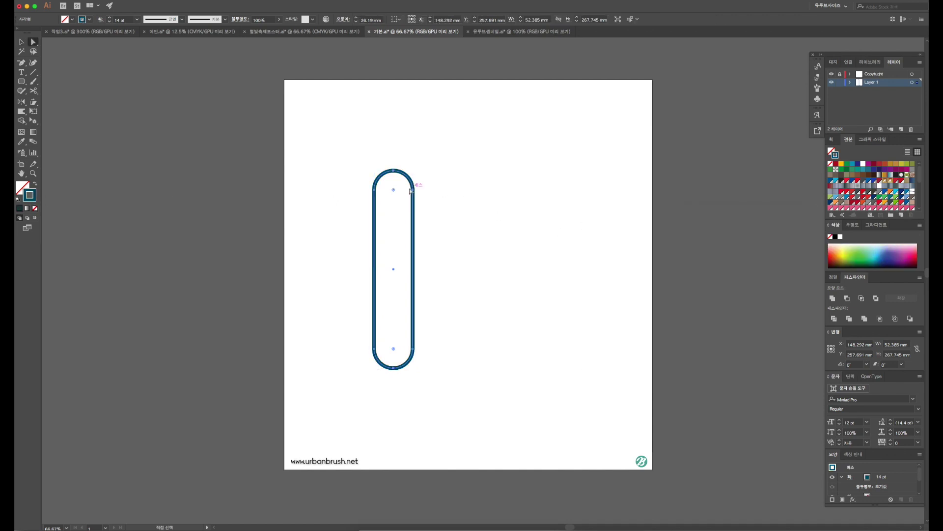
pyautogui.moveTo(393, 190)
pyautogui.mouseDown()
pyautogui.moveTo(417, 174)
pyautogui.moveTo(363, 154)
pyautogui.mouseUp()
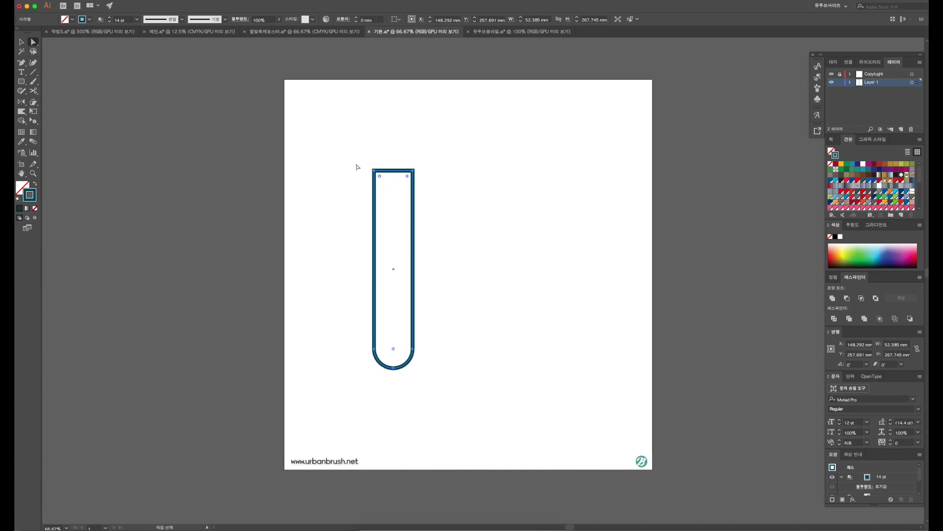
pyautogui.press('v')
pyautogui.click(356, 164)
pyautogui.click(414, 236)
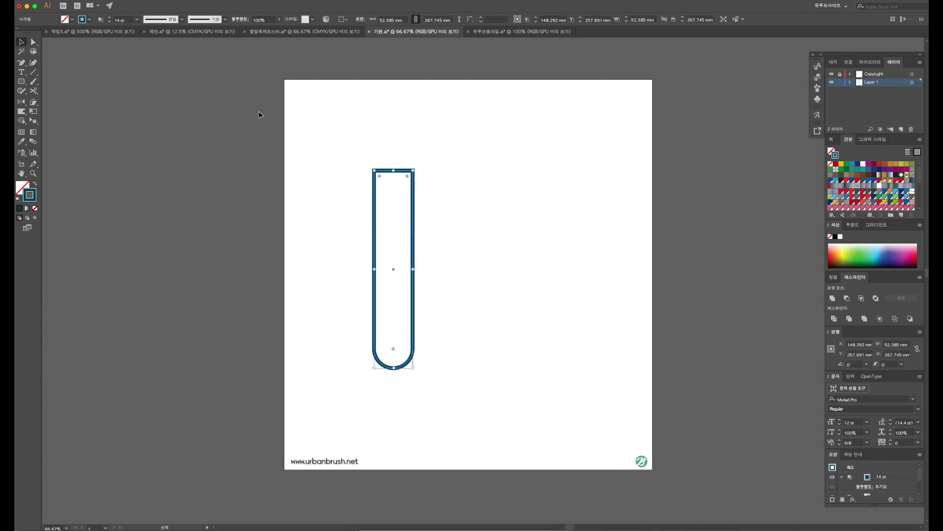
pyautogui.moveTo(380, 241)
pyautogui.mouseDown()
pyautogui.moveTo(470, 252)
pyautogui.moveTo(429, 239)
pyautogui.mouseUp()
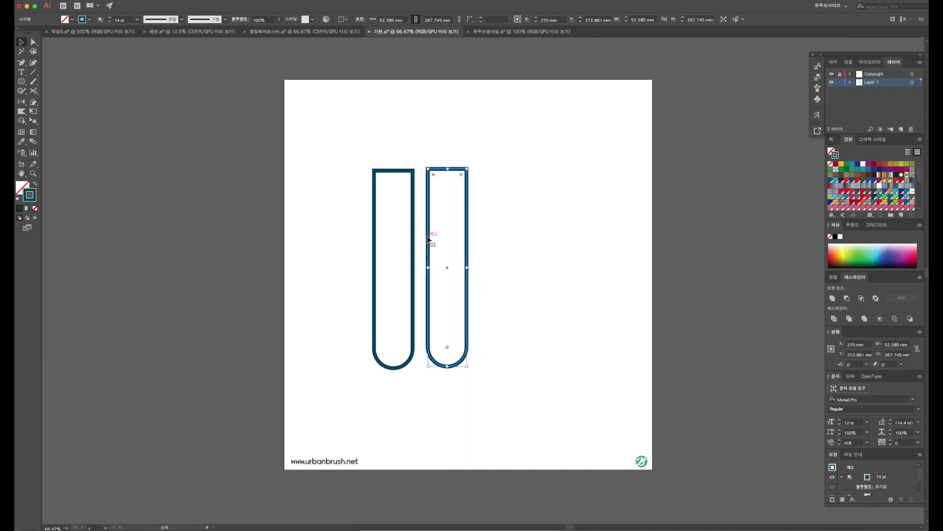
# - Make the copy fill-only with 16% opacity and a light blue fill
pyautogui.click(36, 185)
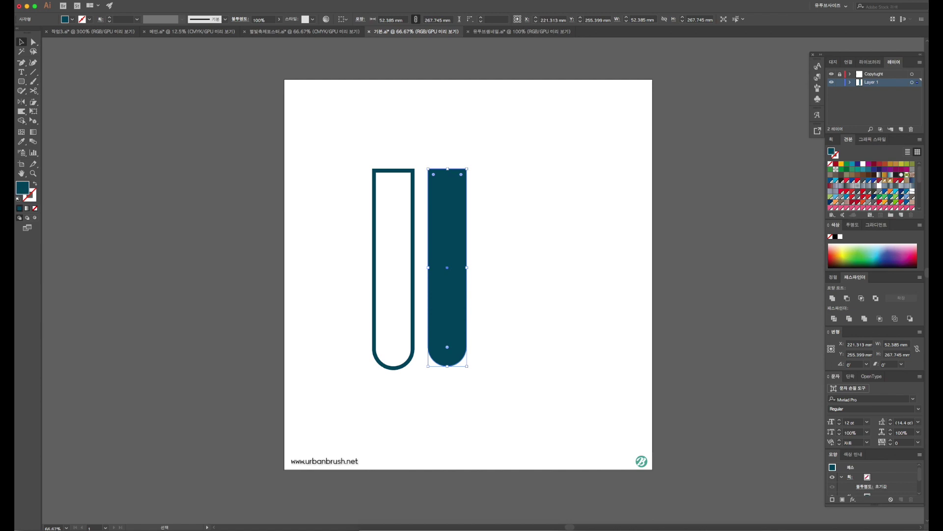
pyautogui.click(855, 224)
pyautogui.click(915, 238)
pyautogui.moveTo(891, 248); pyautogui.dragTo(891, 249)
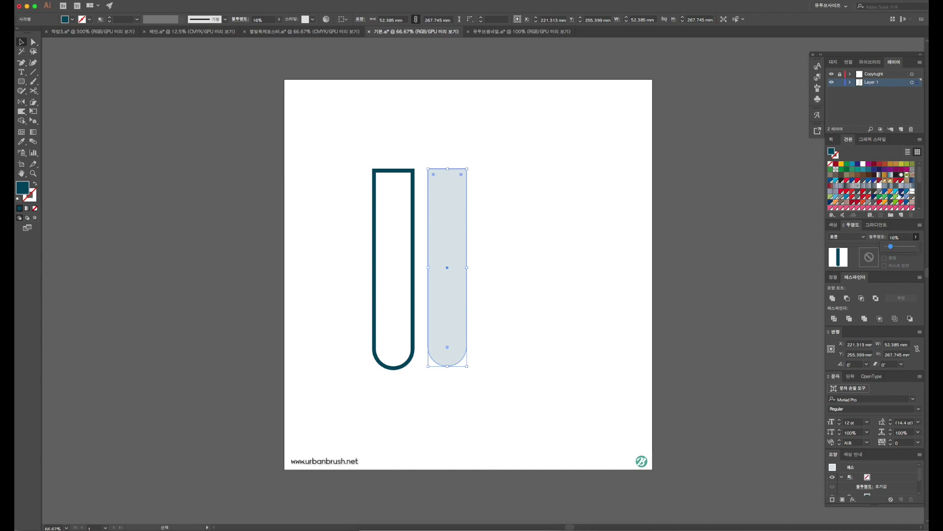
pyautogui.click(835, 197)
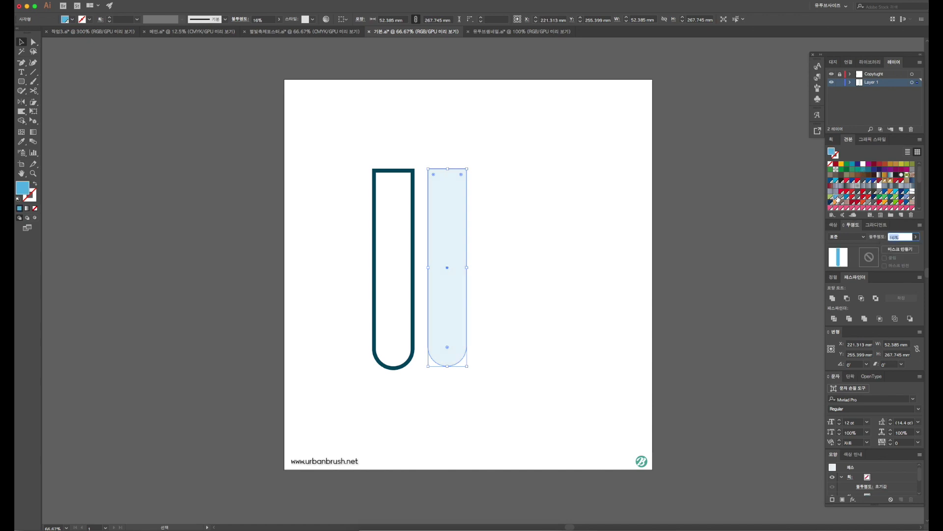
# - Move the pale blue fill onto the outlined tube and reselect the outline
pyautogui.click(512, 290)
pyautogui.moveTo(442, 278); pyautogui.dragTo(388, 277)
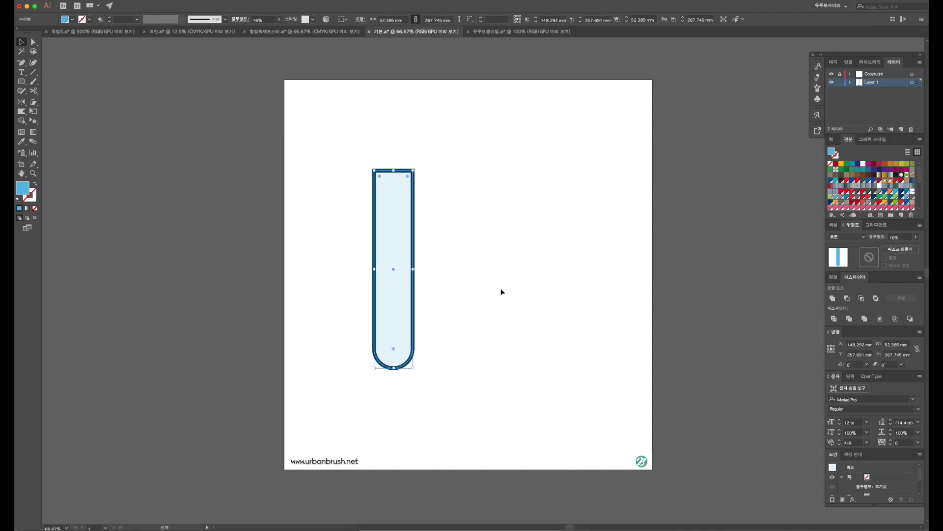
pyautogui.click(529, 290)
pyautogui.hscroll(-3, 530, 290)
pyautogui.scroll(-1, 384, 306)
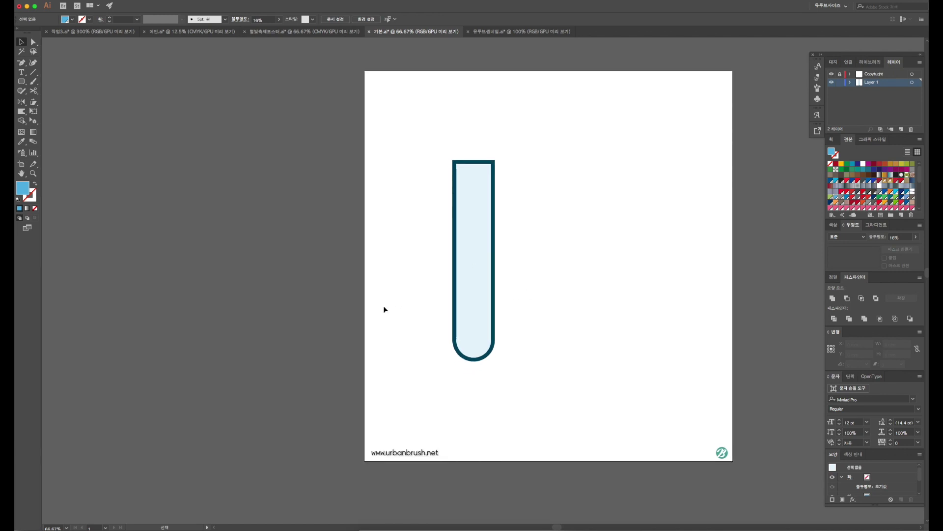
pyautogui.click(485, 271)
pyautogui.click(475, 277)
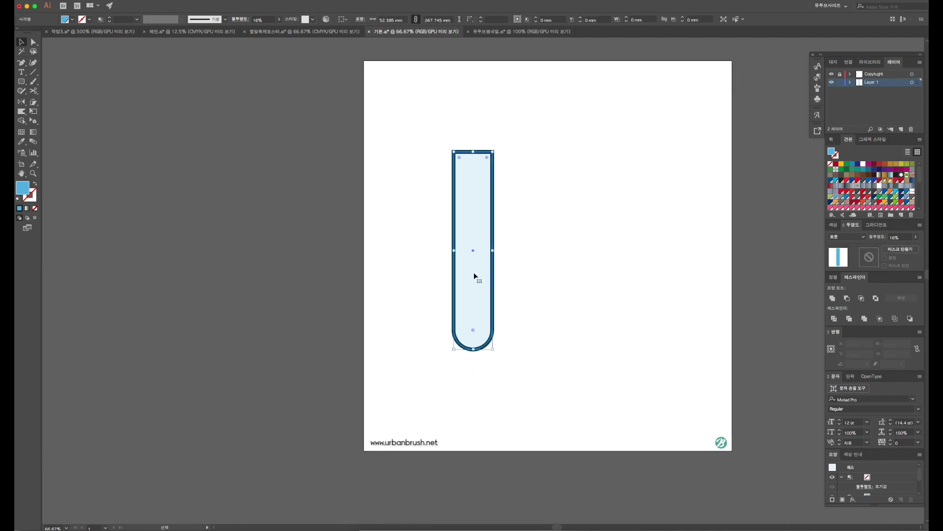
pyautogui.click(519, 278)
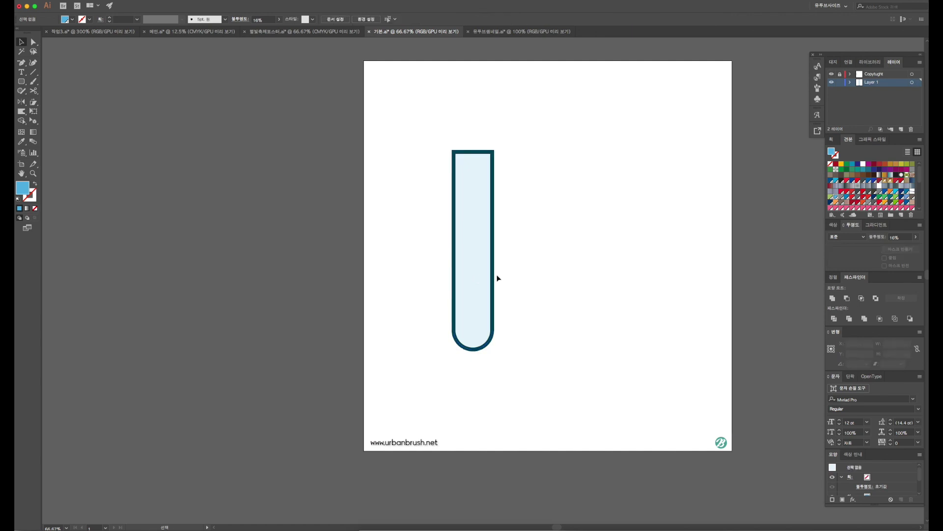
# - Paste a copy of the tube outline and scale it down inside the lower tube
pyautogui.click(493, 275)
pyautogui.hotkey('ctrl', 'c')
pyautogui.hotkey('ctrl', 'v')
pyautogui.press('v')
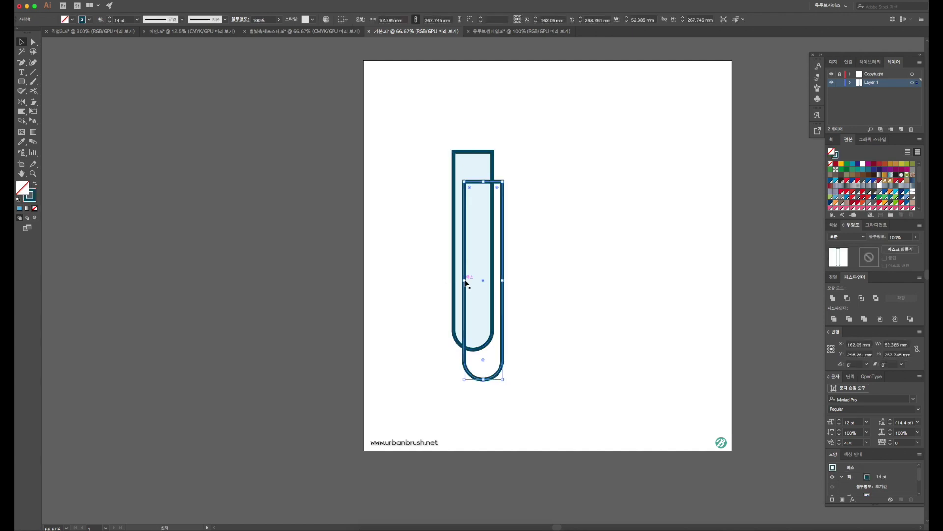
pyautogui.moveTo(462, 259); pyautogui.dragTo(454, 229)
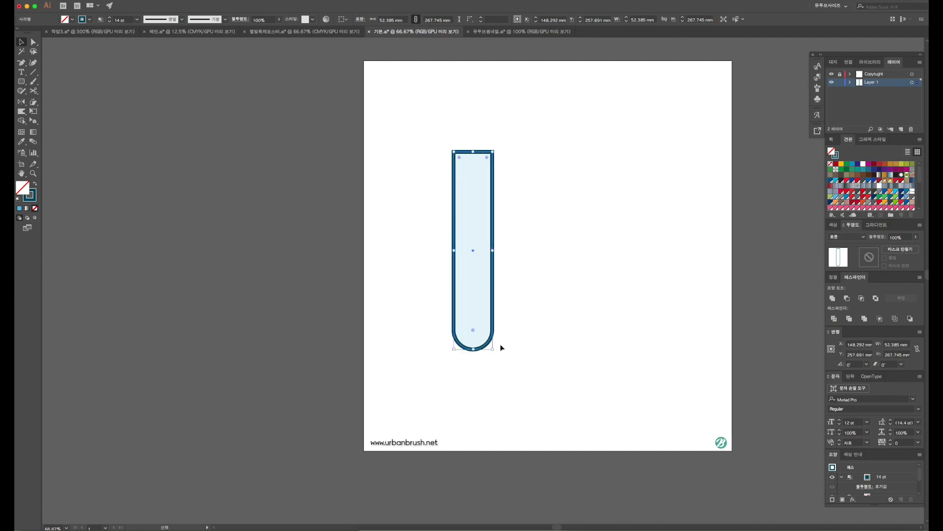
pyautogui.moveTo(493, 349); pyautogui.dragTo(487, 332)
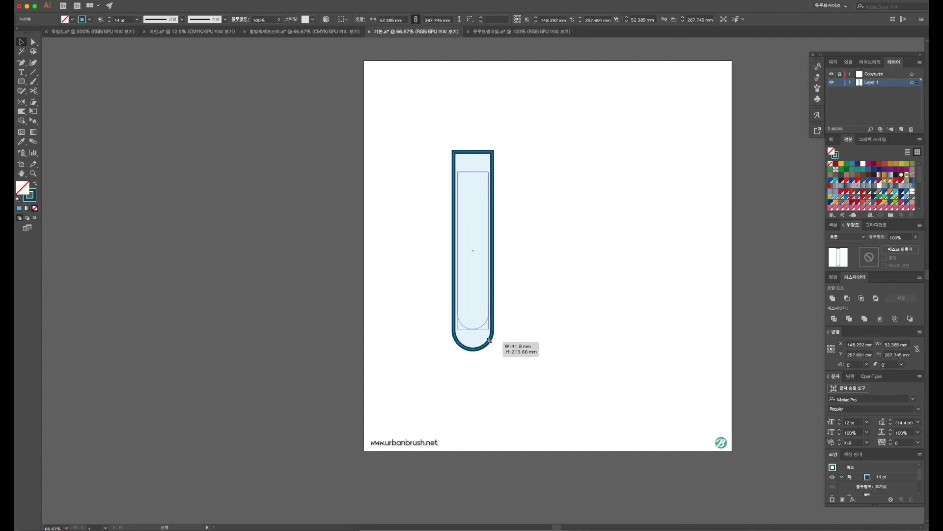
pyautogui.moveTo(487, 332)
pyautogui.mouseDown()
pyautogui.moveTo(480, 323)
pyautogui.moveTo(481, 340)
pyautogui.mouseUp()
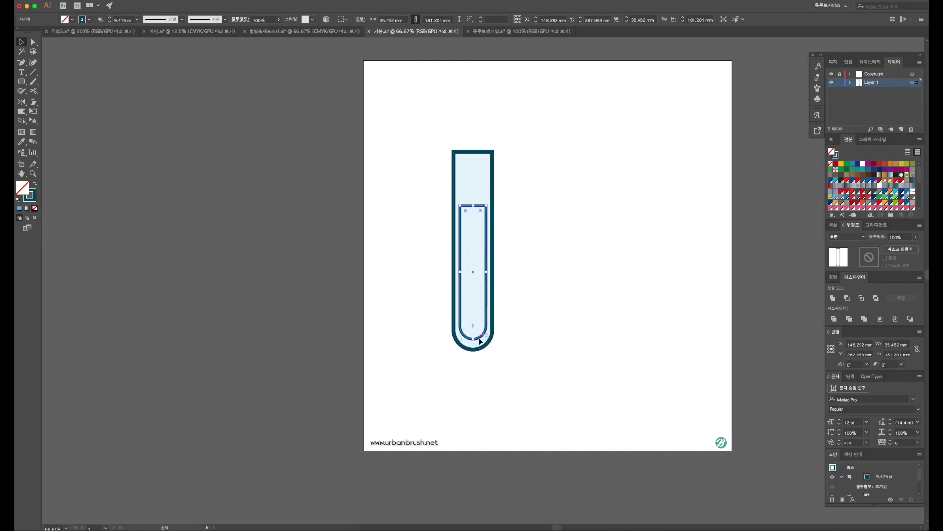
# - Slope the inner outline's top edge and bend it into a curved liquid surface
pyautogui.press('a')
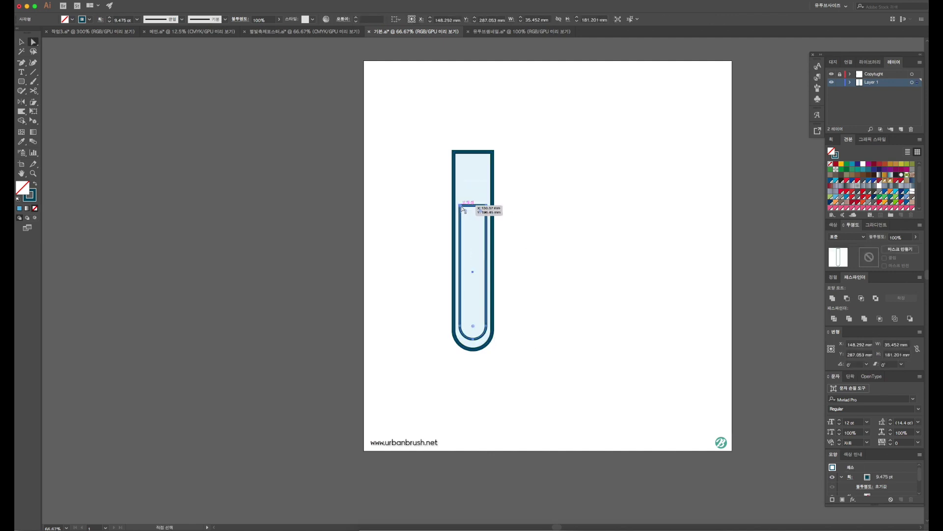
pyautogui.click(462, 209)
pyautogui.moveTo(462, 209)
pyautogui.mouseDown()
pyautogui.moveTo(488, 209)
pyautogui.moveTo(489, 249)
pyautogui.mouseUp()
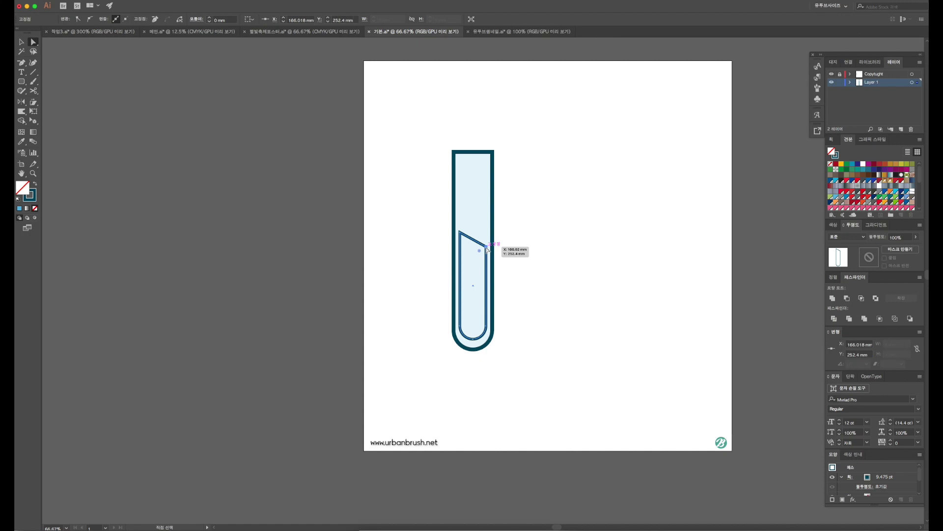
pyautogui.click(92, 21)
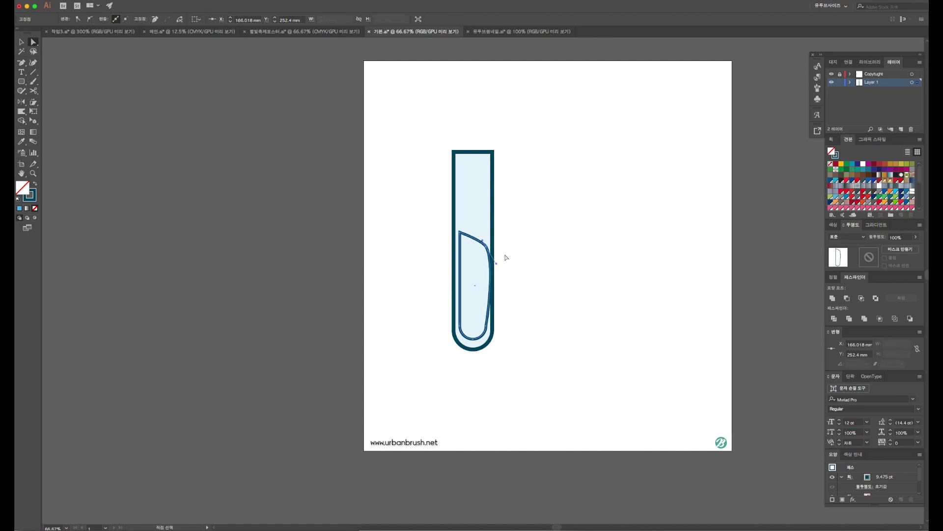
pyautogui.moveTo(497, 266)
pyautogui.mouseDown()
pyautogui.moveTo(487, 245)
pyautogui.moveTo(471, 252)
pyautogui.mouseUp()
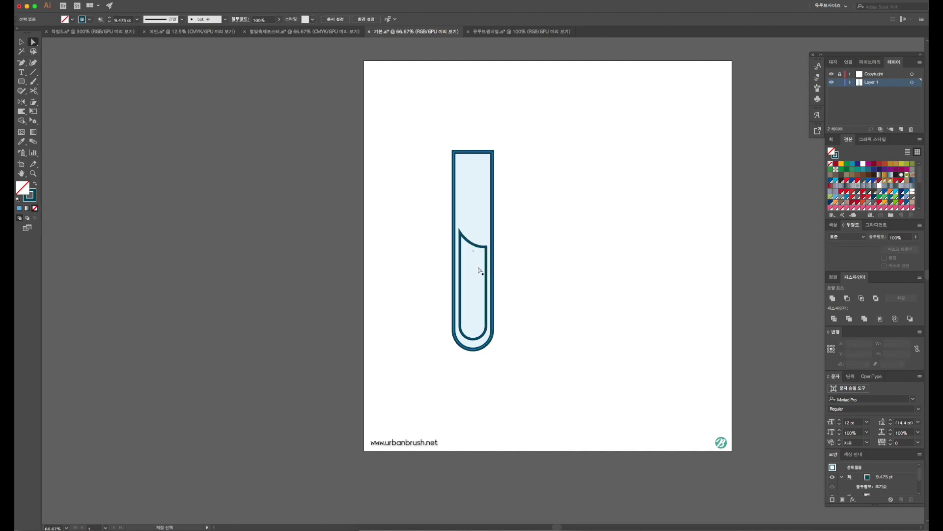
# - Round off the inner outline's sharp top-left corner
pyautogui.click(485, 268)
pyautogui.click(487, 247)
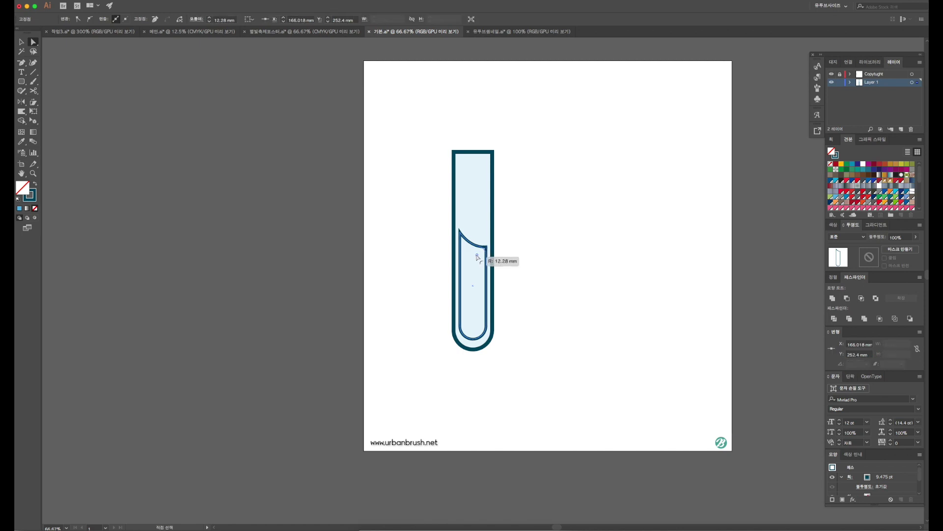
pyautogui.press('v')
pyautogui.press('a')
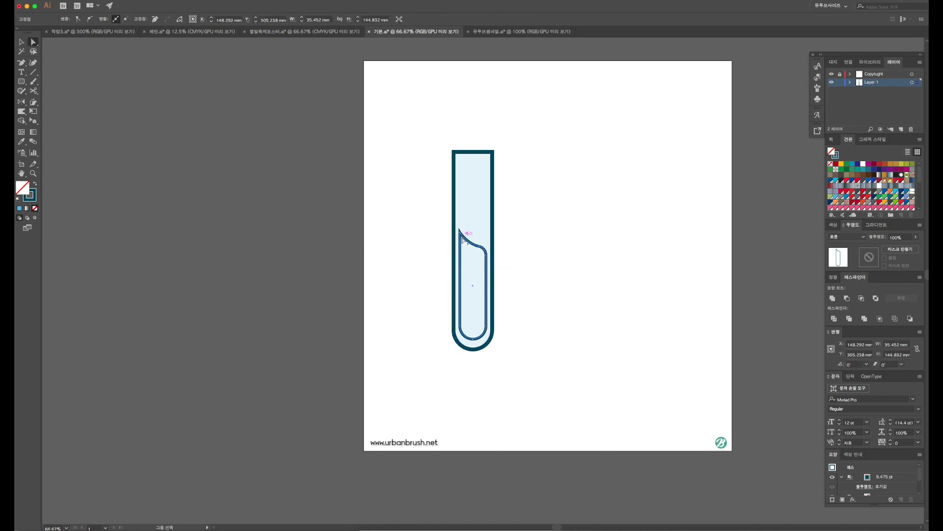
pyautogui.scroll(4, 461, 234)
pyautogui.click(451, 213)
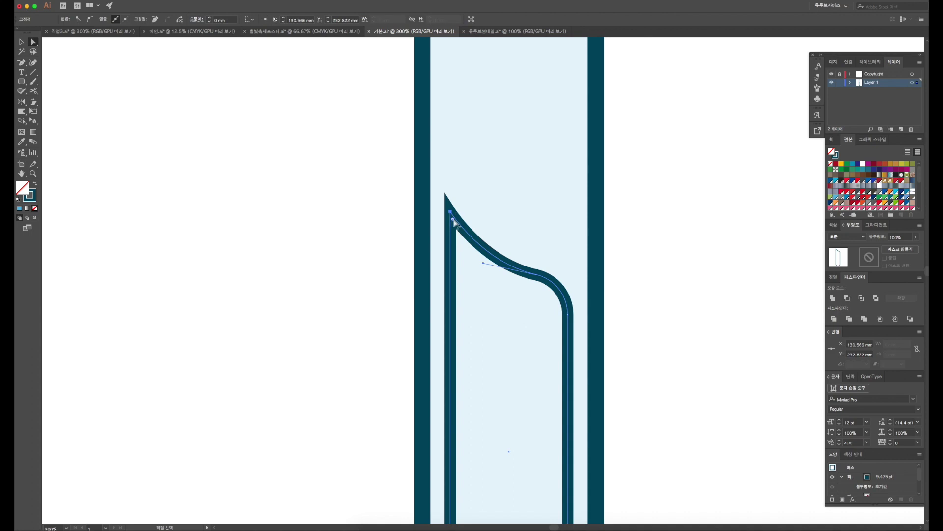
pyautogui.moveTo(453, 219); pyautogui.dragTo(466, 235)
pyautogui.click(362, 237)
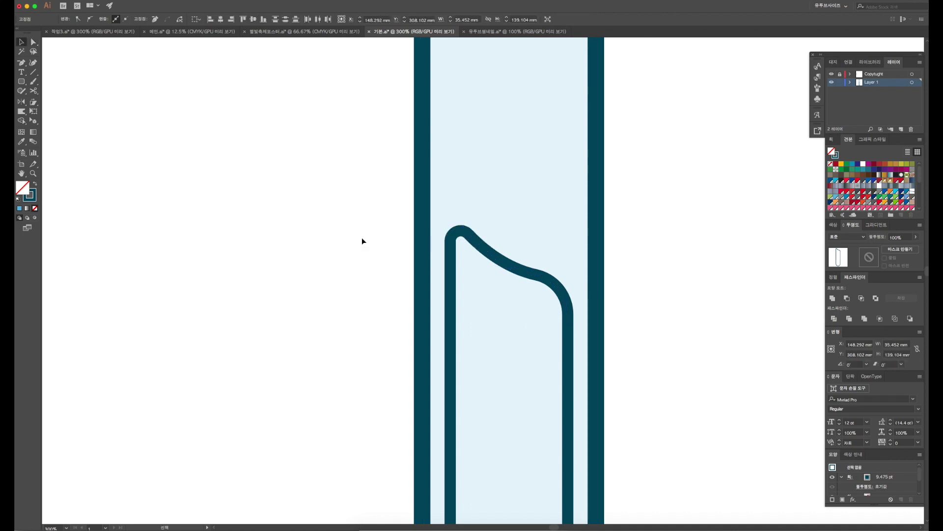
# - Nudge the liquid shape slightly lower into the tube's rounded bottom and deselect it
pyautogui.press('v')
pyautogui.hotkey('ctrl', '1')
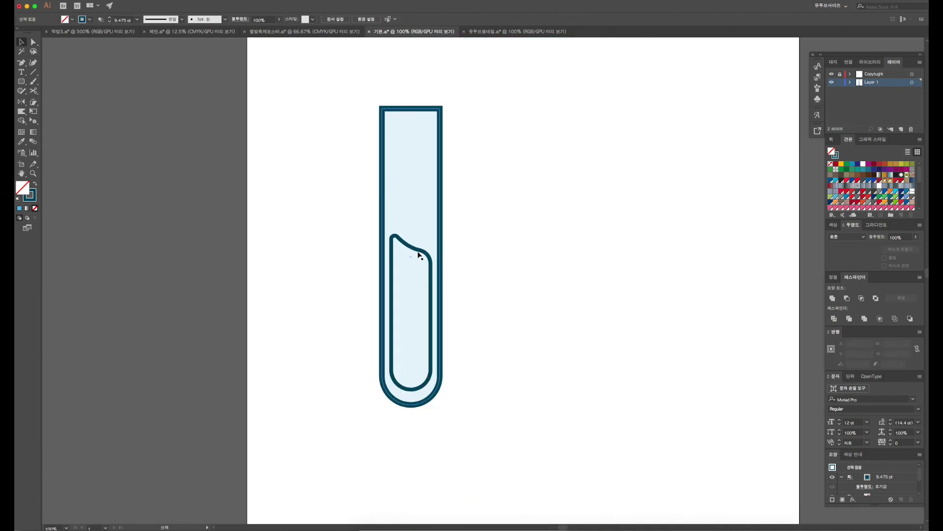
pyautogui.click(420, 253)
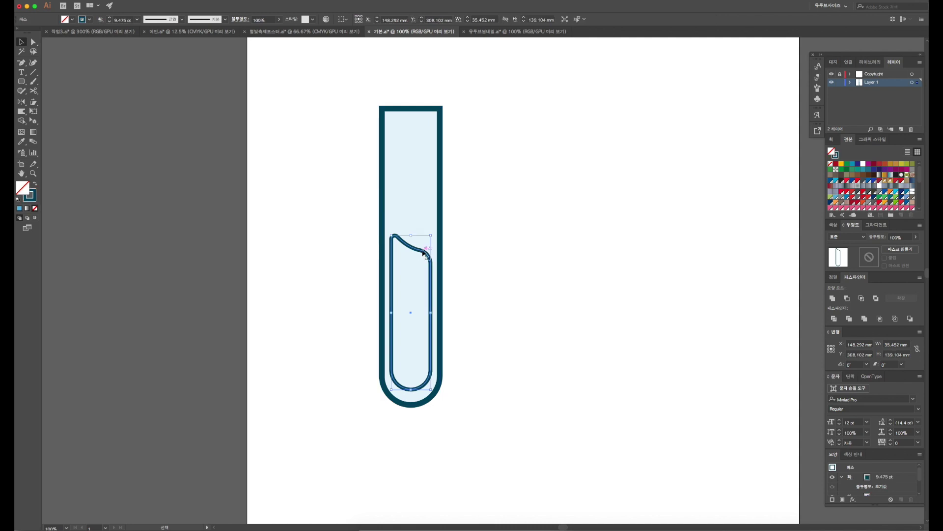
pyautogui.click(411, 380)
pyautogui.press('v')
pyautogui.moveTo(420, 390); pyautogui.dragTo(421, 395)
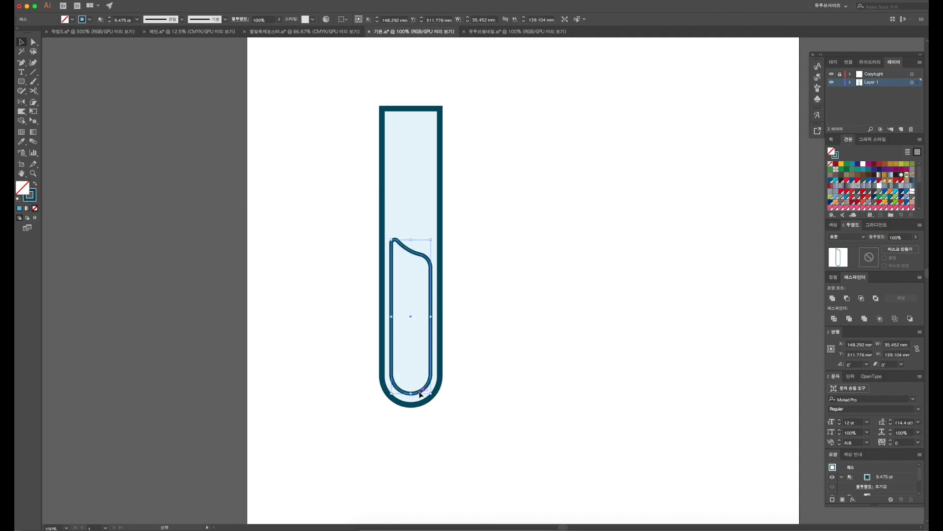
pyautogui.click(480, 346)
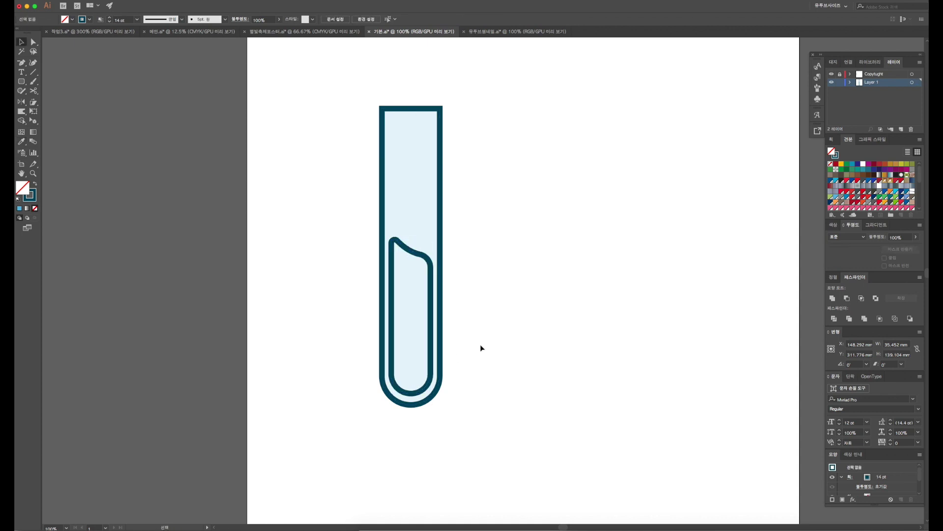
pyautogui.scroll(1, 429, 360)
# - Fill the liquid shape with a linear gradient running from top to bottom
pyautogui.click(430, 337)
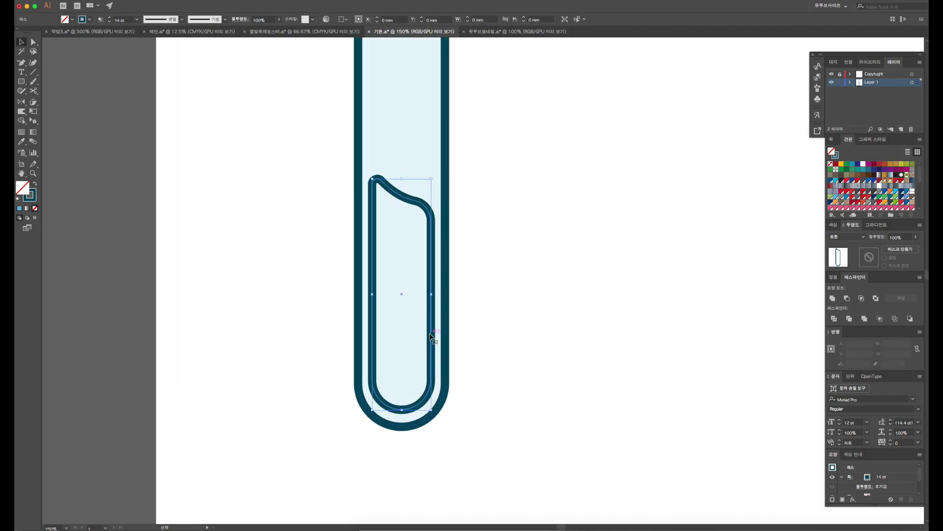
pyautogui.click(876, 225)
pyautogui.click(890, 237)
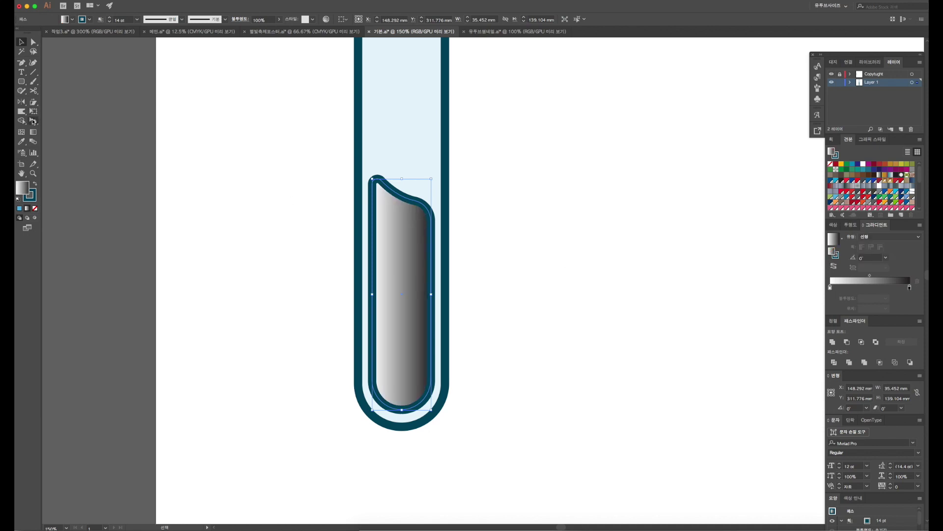
pyautogui.click(35, 133)
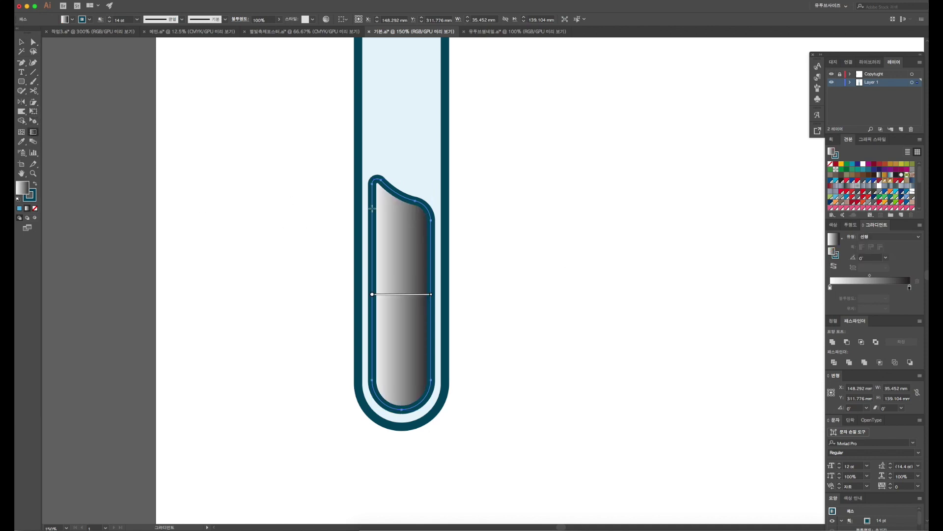
pyautogui.moveTo(375, 186); pyautogui.dragTo(428, 406)
pyautogui.press('a')
pyautogui.click(454, 390)
pyautogui.hotkey('ctrl', 'z')
# - Set the gradient stops to orange at the bottom and yellow-orange at the top
pyautogui.doubleClick(910, 287)
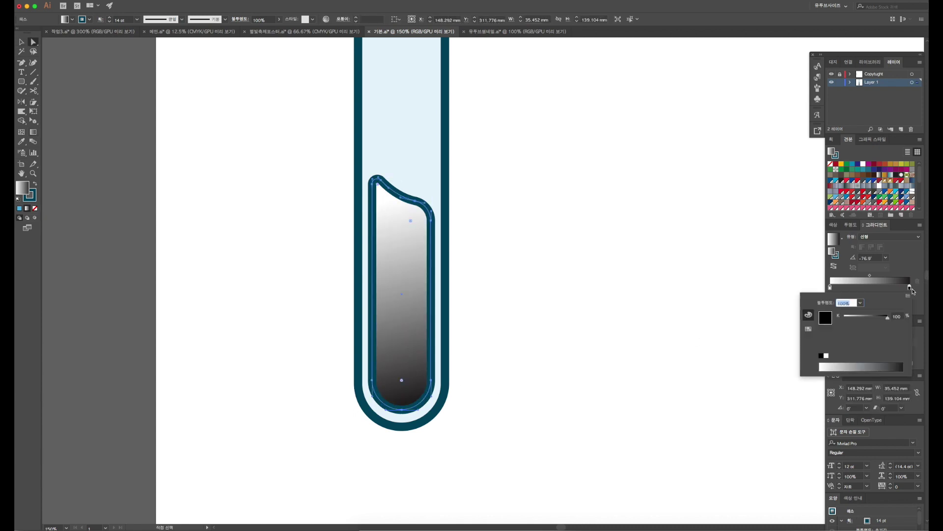
pyautogui.click(808, 330)
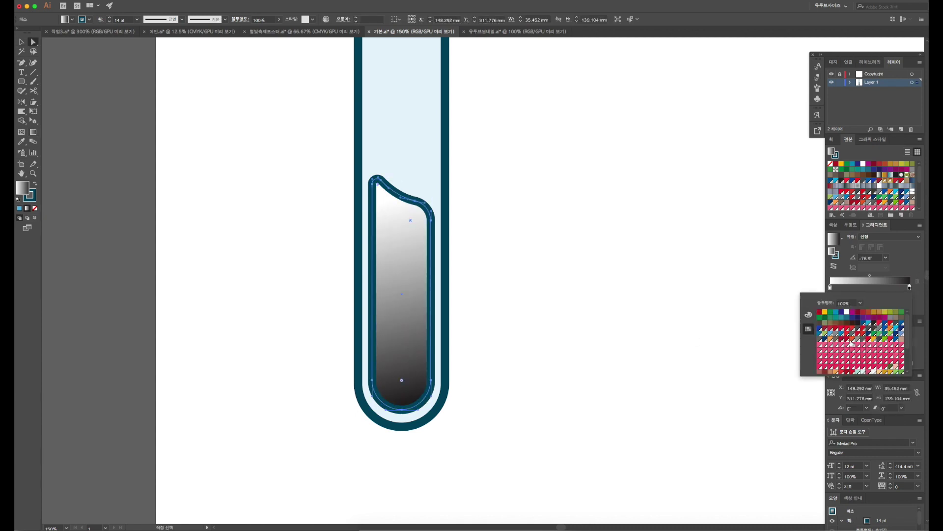
pyautogui.click(837, 371)
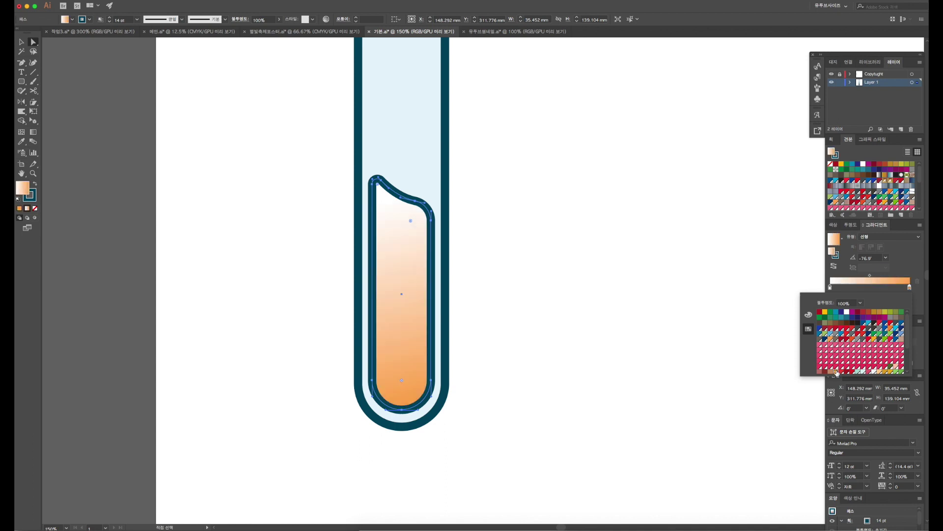
pyautogui.click(830, 287)
pyautogui.doubleClick(830, 287)
pyautogui.scroll(-3, 872, 364)
pyautogui.scroll(-3, 824, 368)
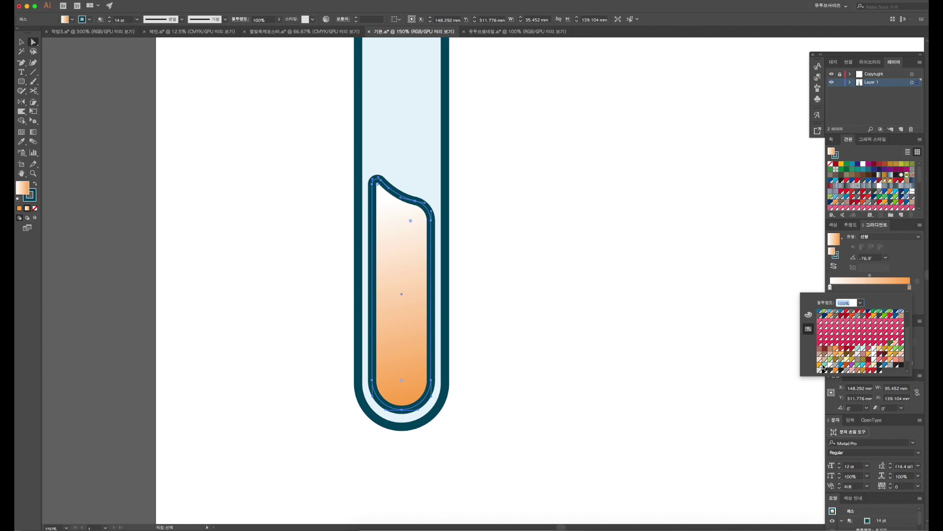
pyautogui.click(820, 366)
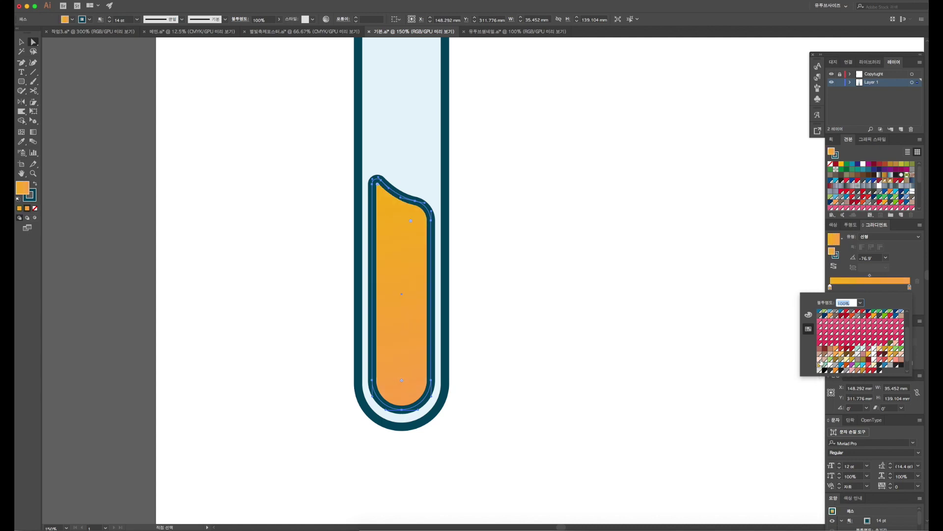
# - Re-tune the top stop, trying brownish orange before settling on bright yellow-orange
pyautogui.click(831, 287)
pyautogui.doubleClick(831, 288)
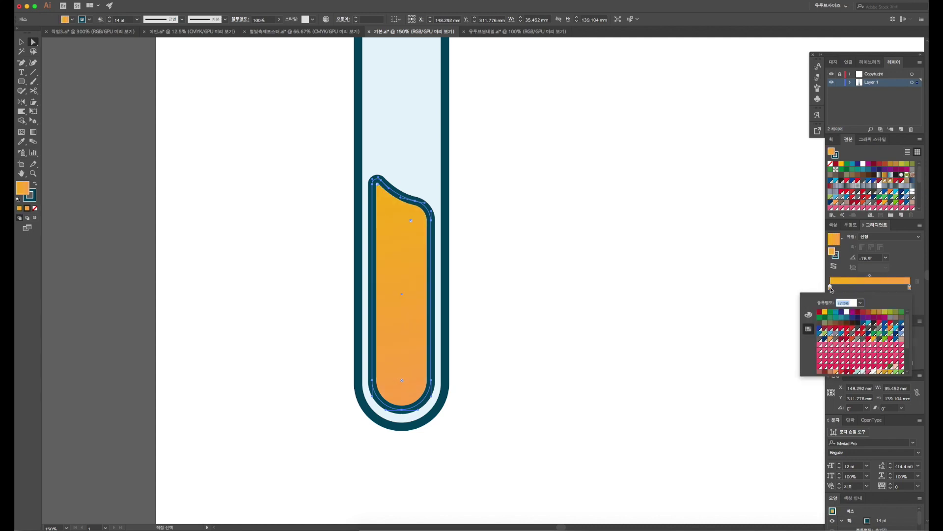
pyautogui.click(809, 315)
pyautogui.click(809, 328)
pyautogui.click(875, 313)
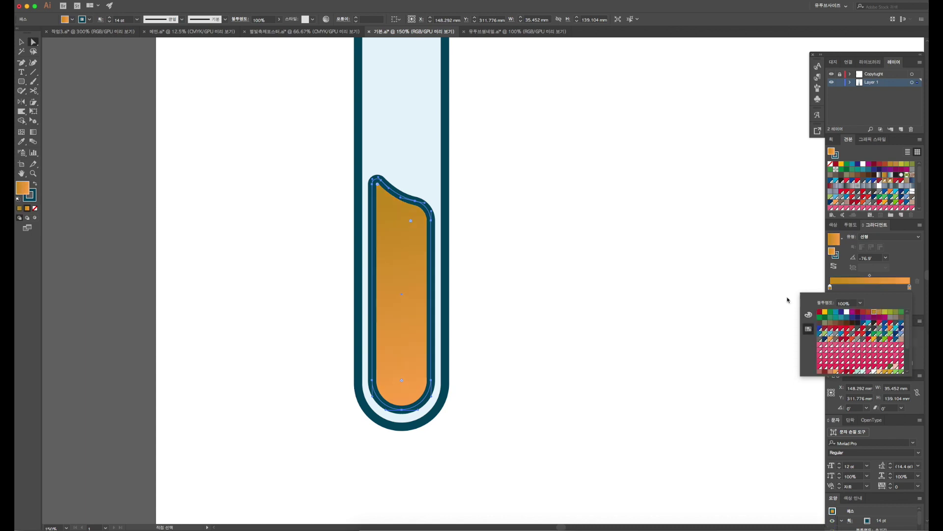
pyautogui.click(809, 315)
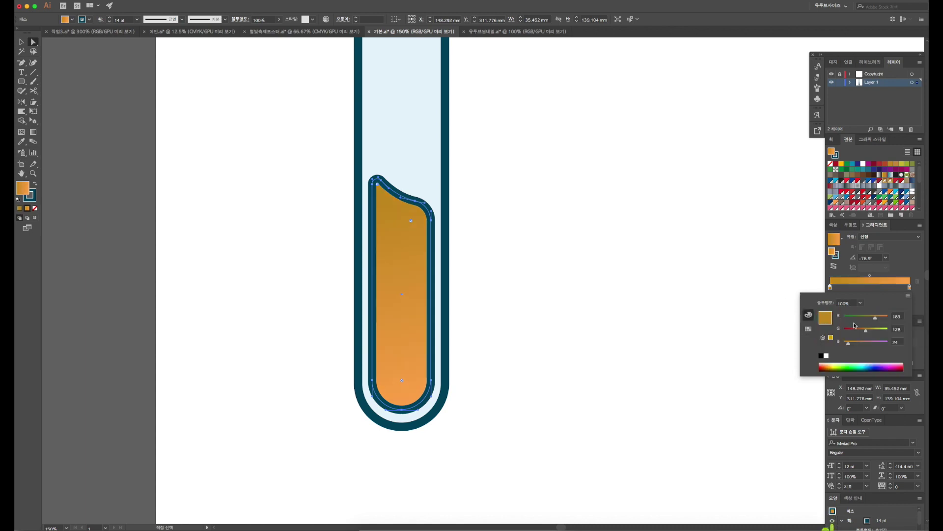
pyautogui.click(831, 364)
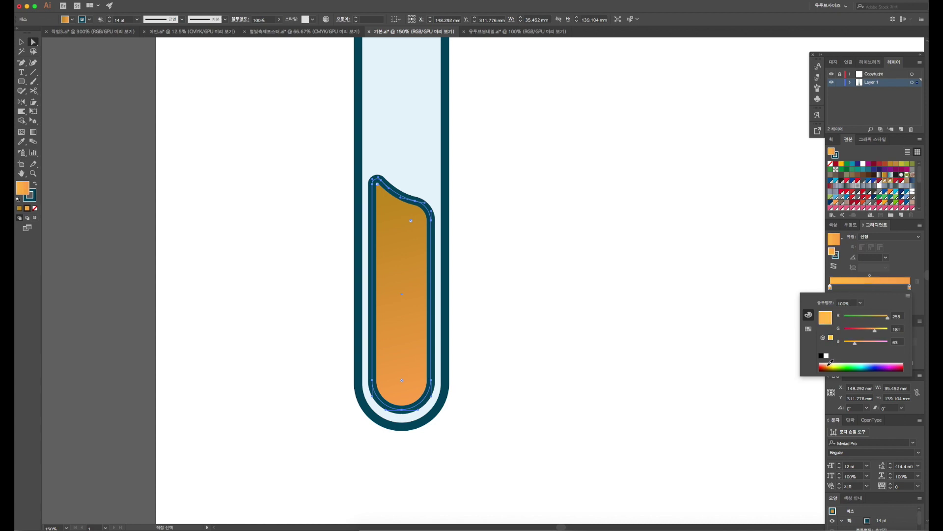
# - Lighten the bottom gradient stop to a 50% tint of orange
pyautogui.click(831, 363)
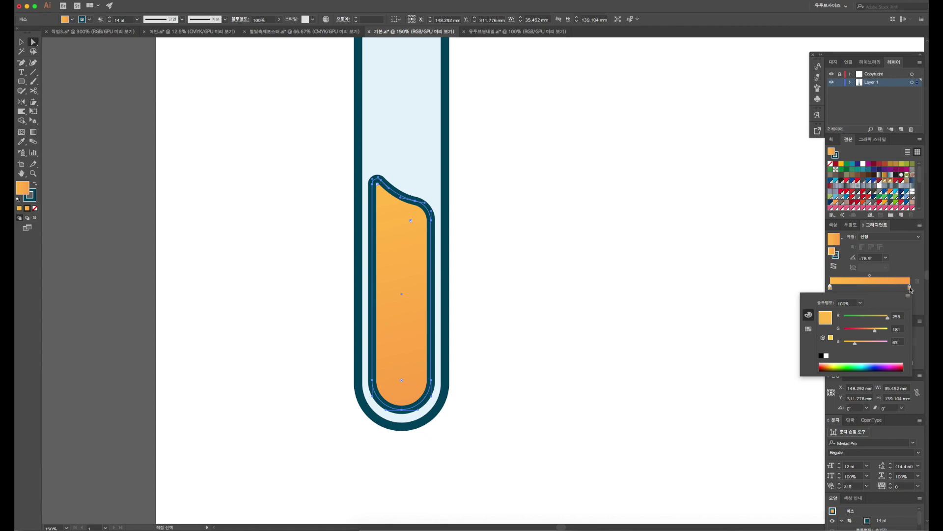
pyautogui.doubleClick(831, 287)
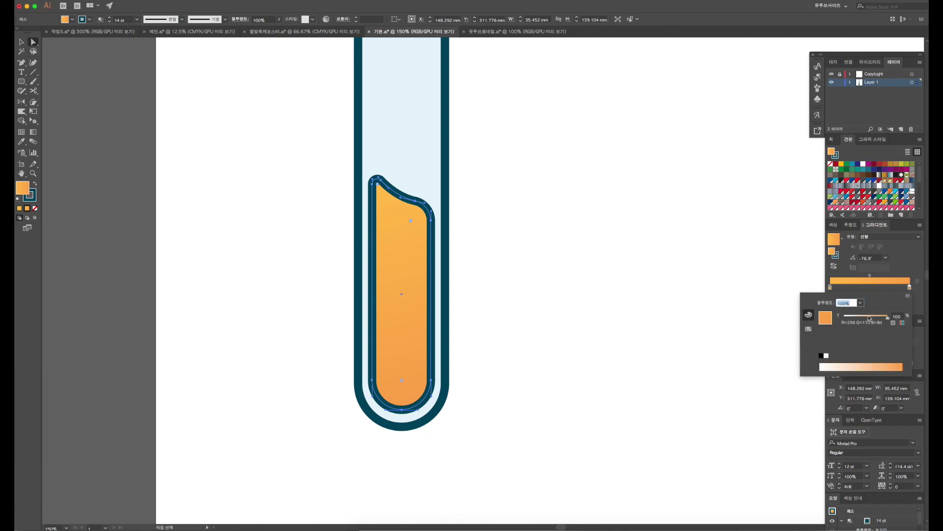
pyautogui.moveTo(870, 318); pyautogui.dragTo(867, 318)
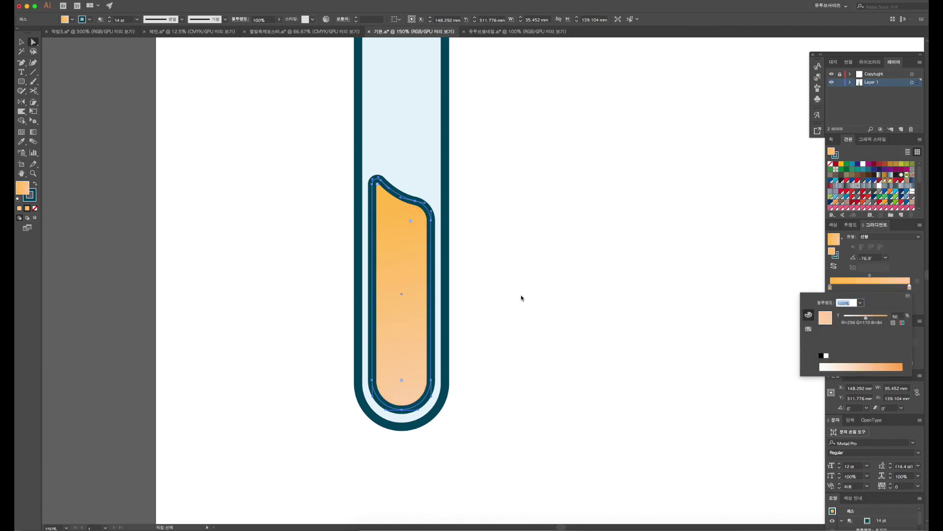
pyautogui.click(473, 272)
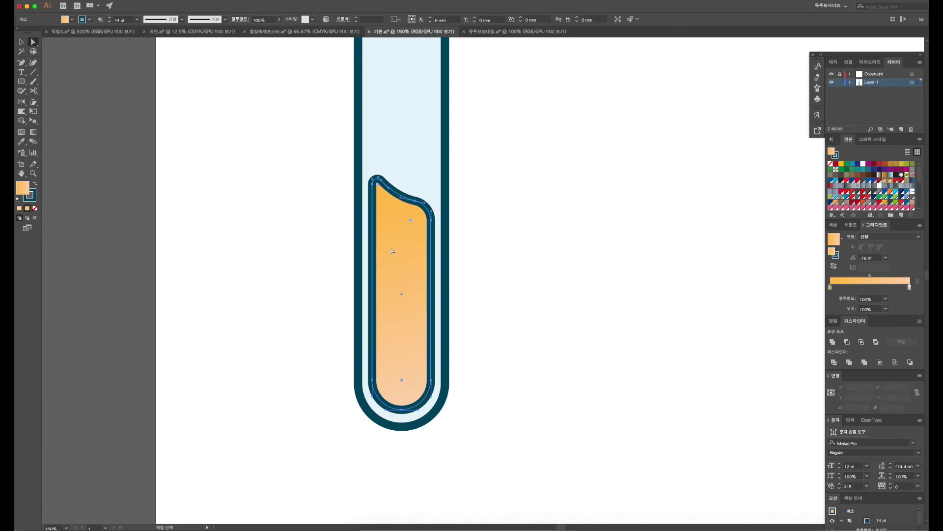
pyautogui.moveTo(21, 82); pyautogui.dragTo(42, 92)
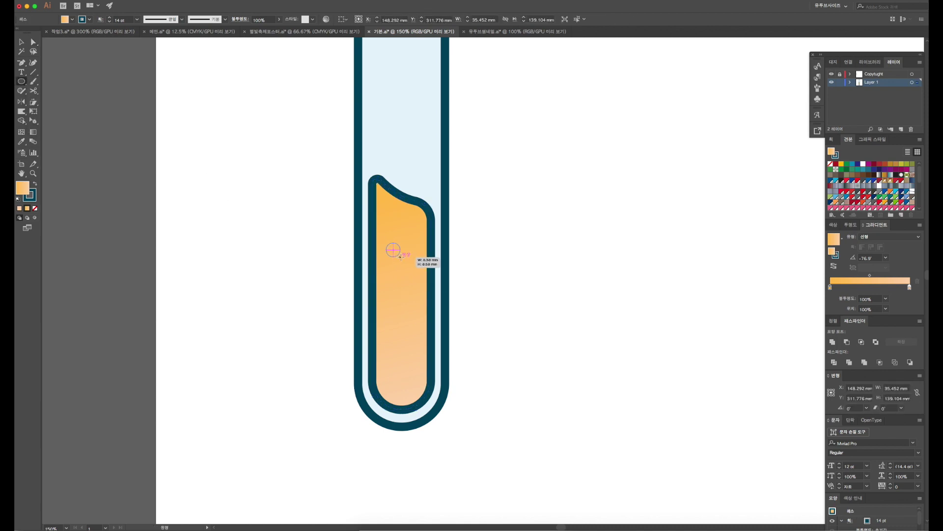
# - Draw a small circle in the liquid with a 5 pt outline
pyautogui.moveTo(383, 240); pyautogui.dragTo(405, 261)
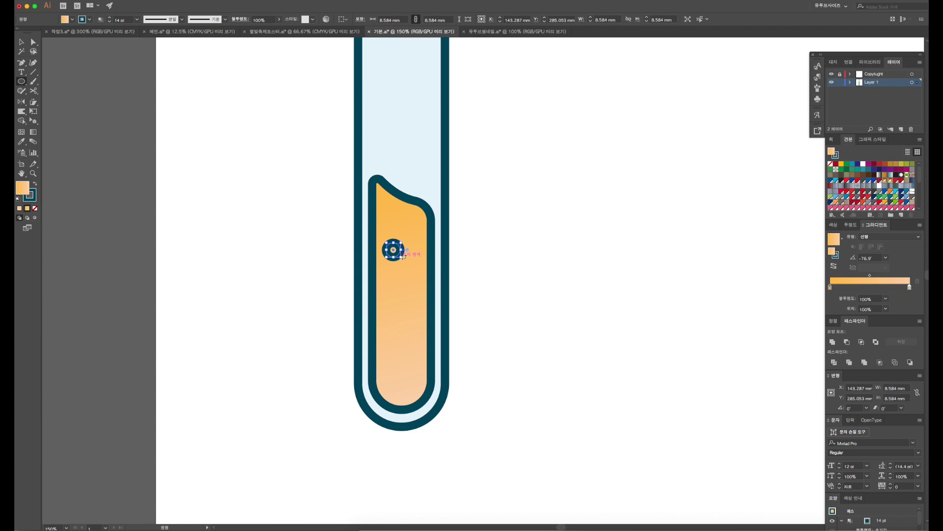
pyautogui.tripleClick(109, 22)
pyautogui.tripleClick(110, 22)
pyautogui.doubleClick(109, 22)
pyautogui.doubleClick(111, 18)
# - Paste, scale and place circle copies so three rings of different sizes sit in the liquid
pyautogui.hotkey('ctrl', 'c')
pyautogui.hotkey('ctrl', 'v')
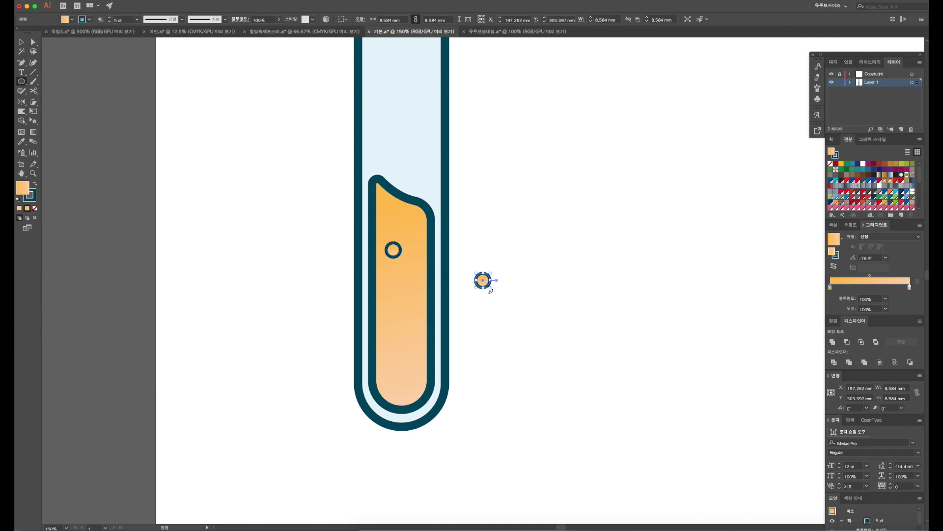
pyautogui.moveTo(492, 288); pyautogui.dragTo(412, 300)
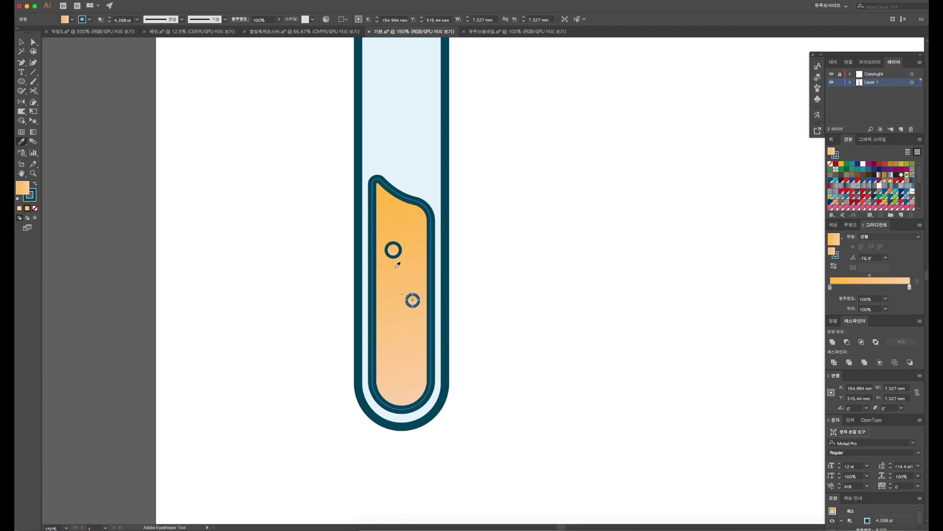
pyautogui.moveTo(483, 280); pyautogui.dragTo(397, 361)
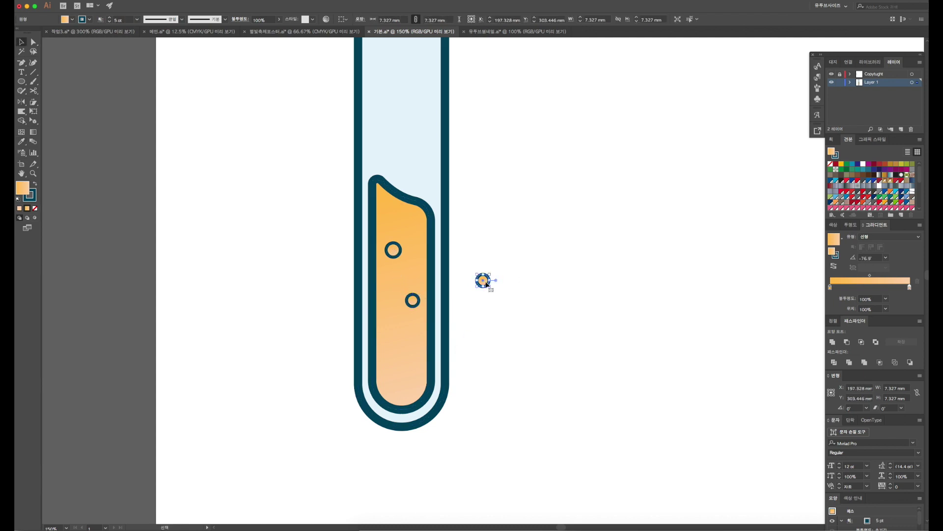
pyautogui.moveTo(396, 361); pyautogui.dragTo(396, 366)
pyautogui.scroll(2, 396, 366)
pyautogui.press('i')
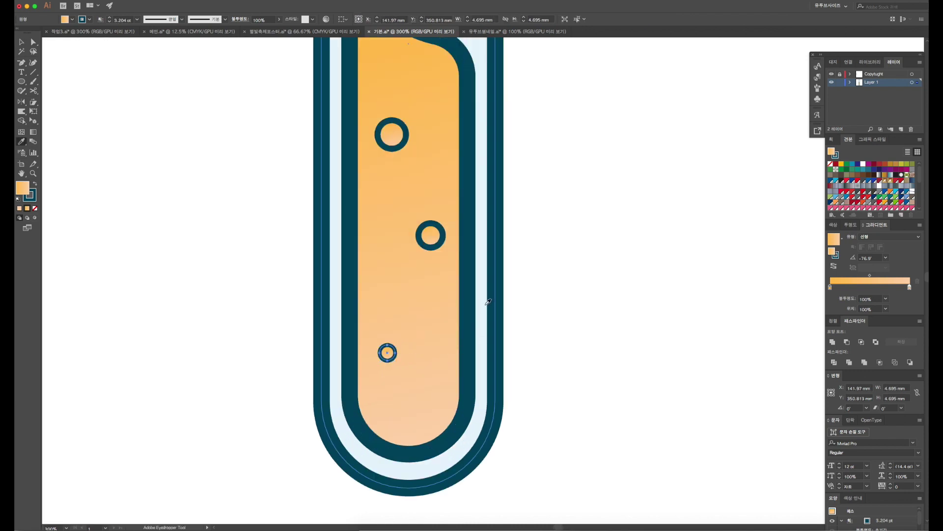
pyautogui.click(430, 235)
pyautogui.hotkey('ctrl', 'z')
pyautogui.click(35, 183)
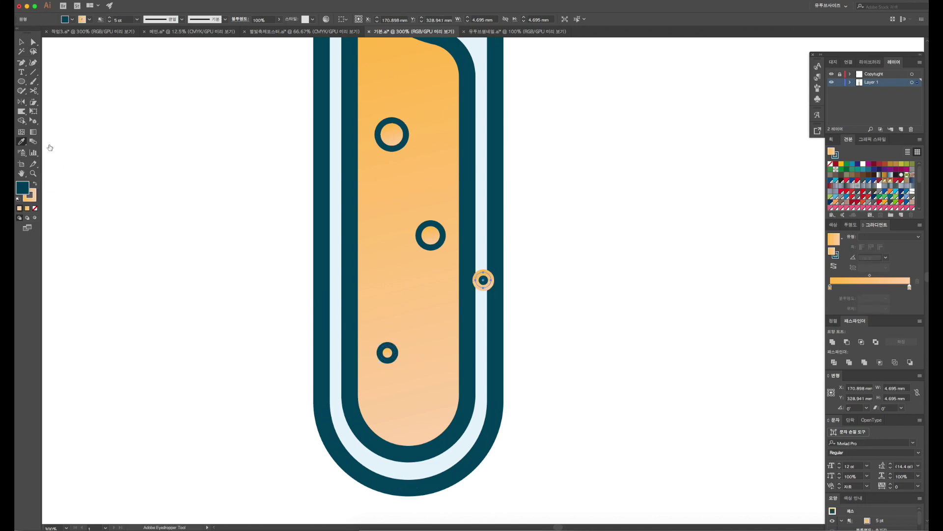
# - Turn the circle copy into a tiny solid dark dot with no outline
pyautogui.click(89, 19)
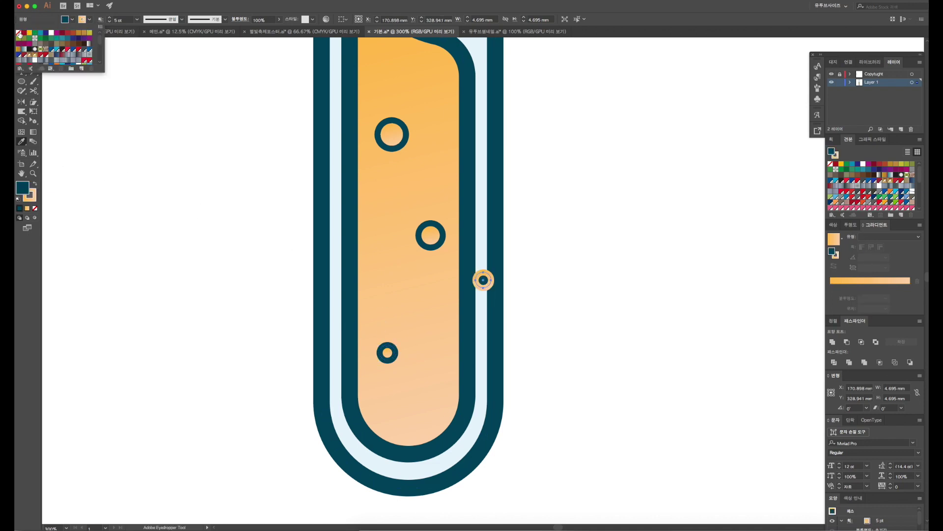
pyautogui.click(18, 34)
pyautogui.press('v')
pyautogui.moveTo(484, 280); pyautogui.dragTo(435, 88)
pyautogui.press('a')
# - Paste dot copies at the upper left, lower right, left side and bottom of the liquid
pyautogui.press('v')
pyautogui.hotkey('ctrl', 'c')
pyautogui.hotkey('ctrl', 'v')
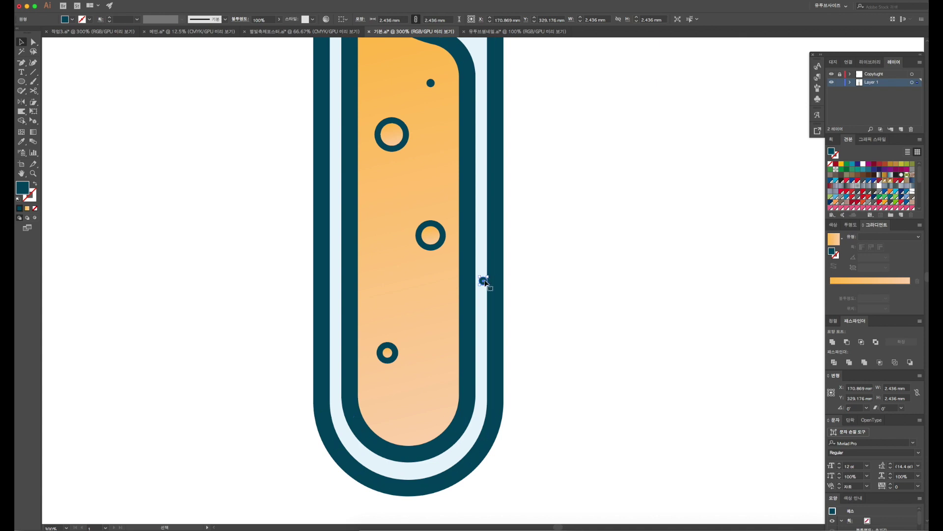
pyautogui.moveTo(484, 280); pyautogui.dragTo(387, 195)
pyautogui.hotkey('ctrl', 'v')
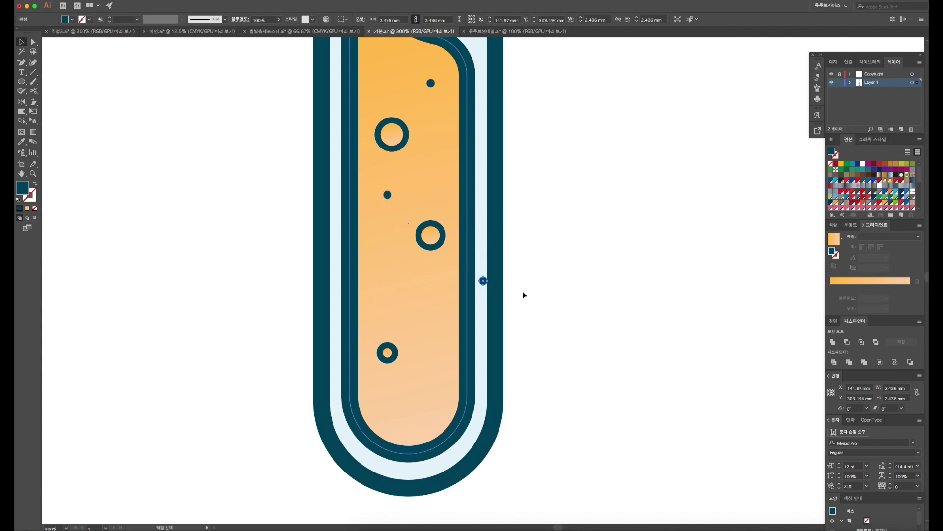
pyautogui.moveTo(484, 281); pyautogui.dragTo(437, 315)
pyautogui.hotkey('ctrl', 'v')
pyautogui.moveTo(484, 281); pyautogui.dragTo(377, 283)
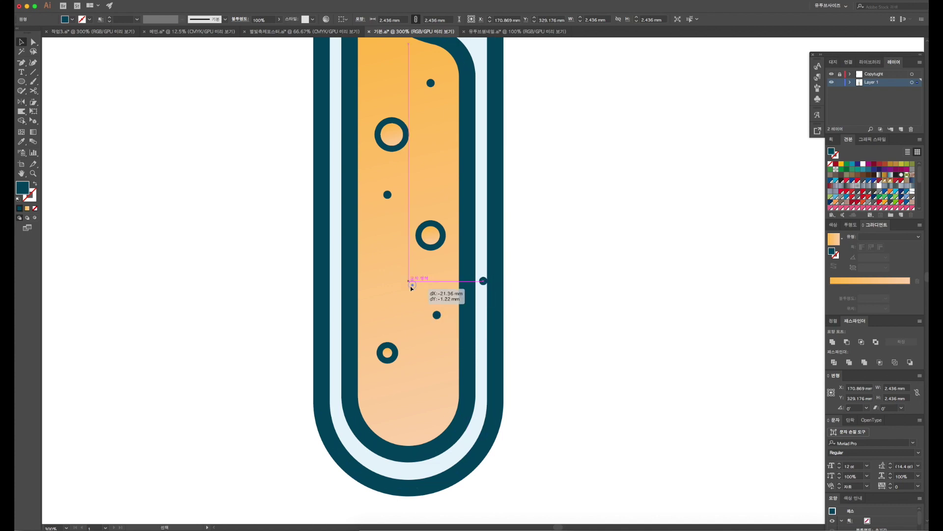
pyautogui.hotkey('ctrl', 'v')
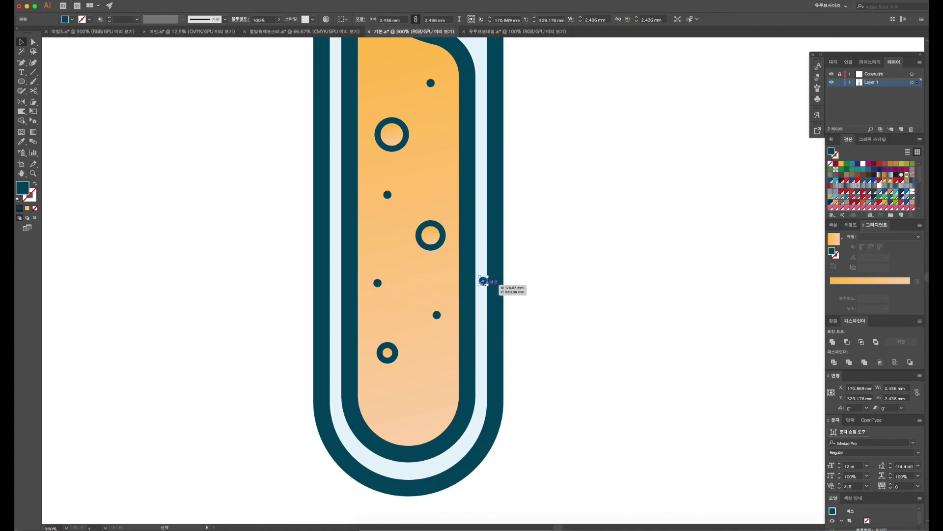
pyautogui.moveTo(484, 281); pyautogui.dragTo(437, 393)
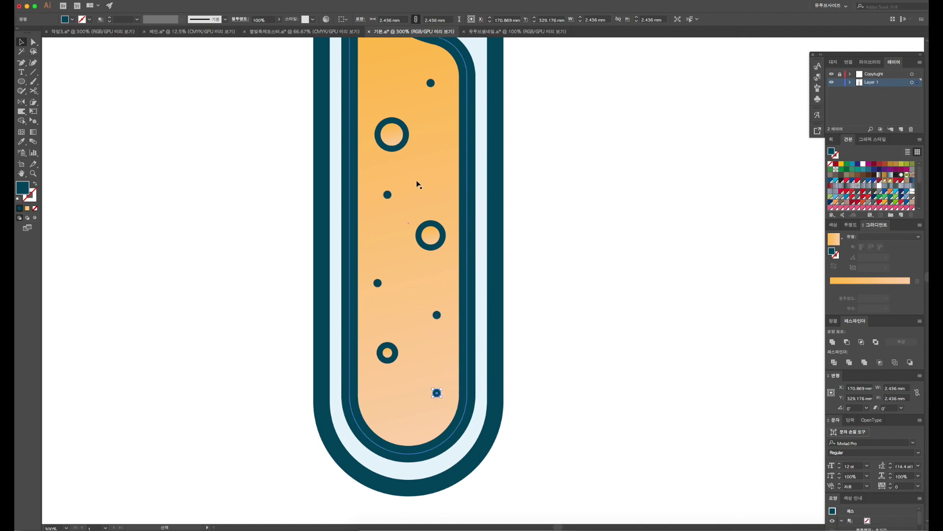
# - Reposition one dot near the top of the liquid, then zoom out
pyautogui.click(392, 194)
pyautogui.moveTo(431, 83); pyautogui.dragTo(387, 67)
pyautogui.click(551, 174)
pyautogui.press('super+minus')
pyautogui.press('super+minus')
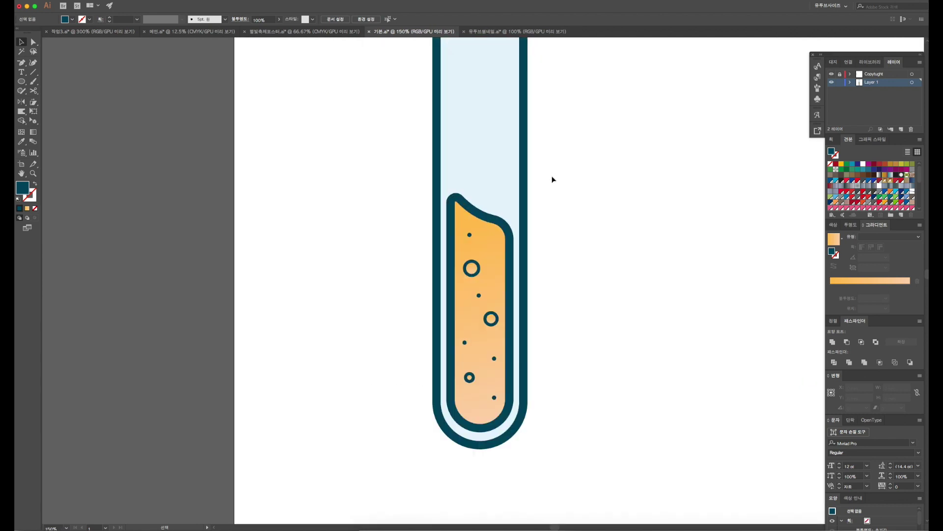
# - Draw a tall white rounded bar beside the tube at 15% opacity
pyautogui.press('super+minus')
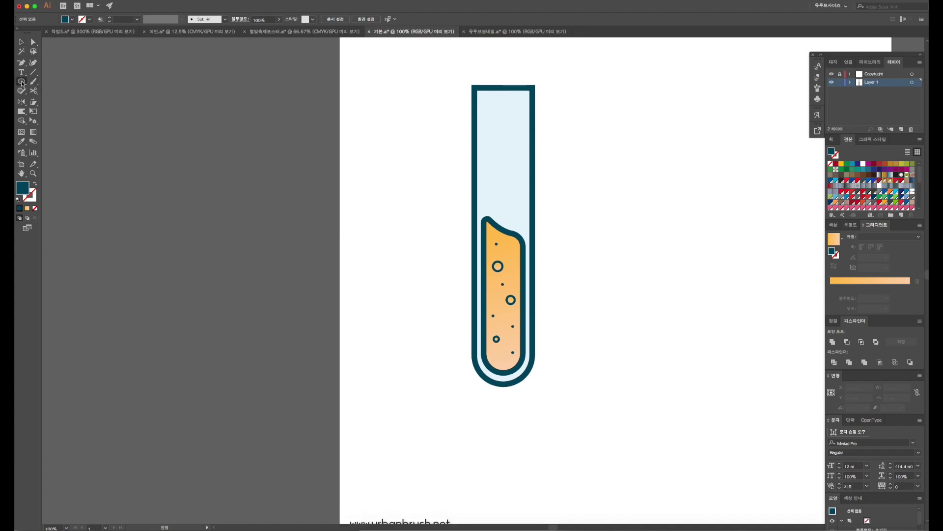
pyautogui.moveTo(22, 84); pyautogui.dragTo(37, 90)
pyautogui.moveTo(296, 121); pyautogui.dragTo(318, 286)
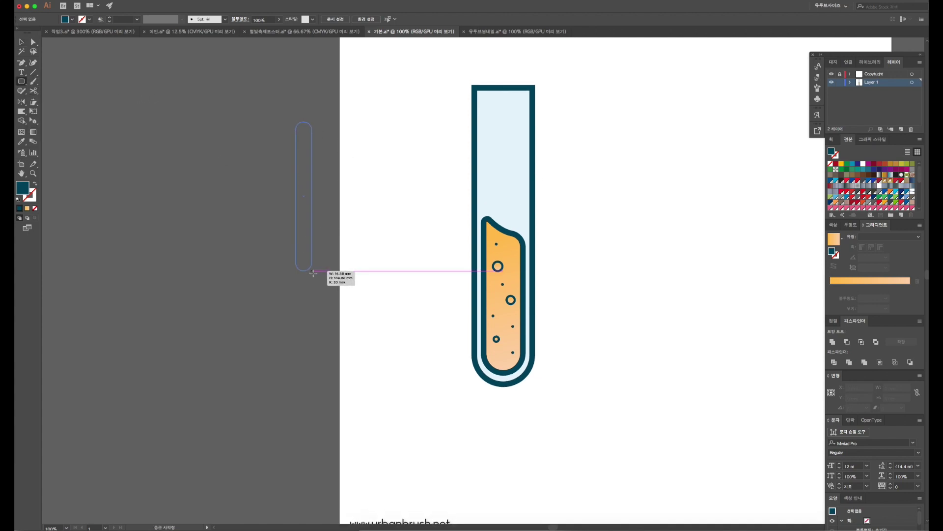
pyautogui.click(863, 164)
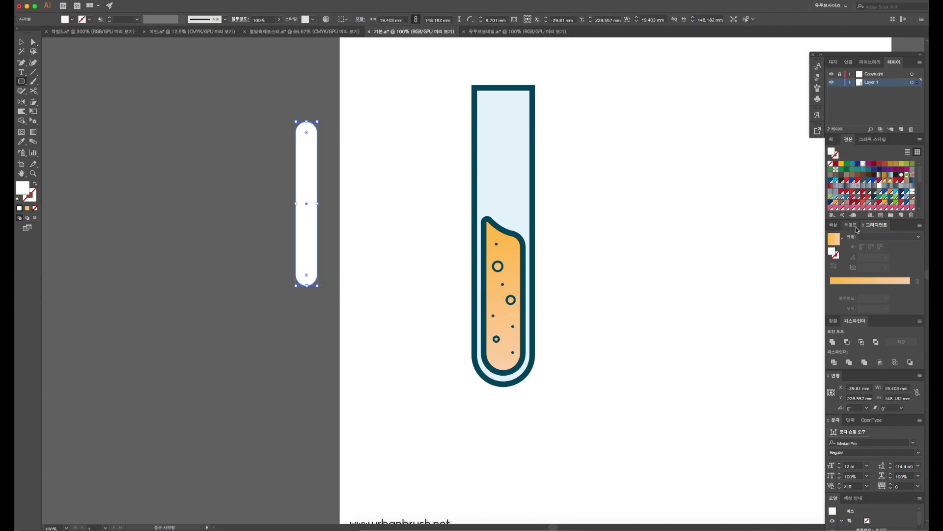
pyautogui.click(852, 225)
pyautogui.click(894, 248)
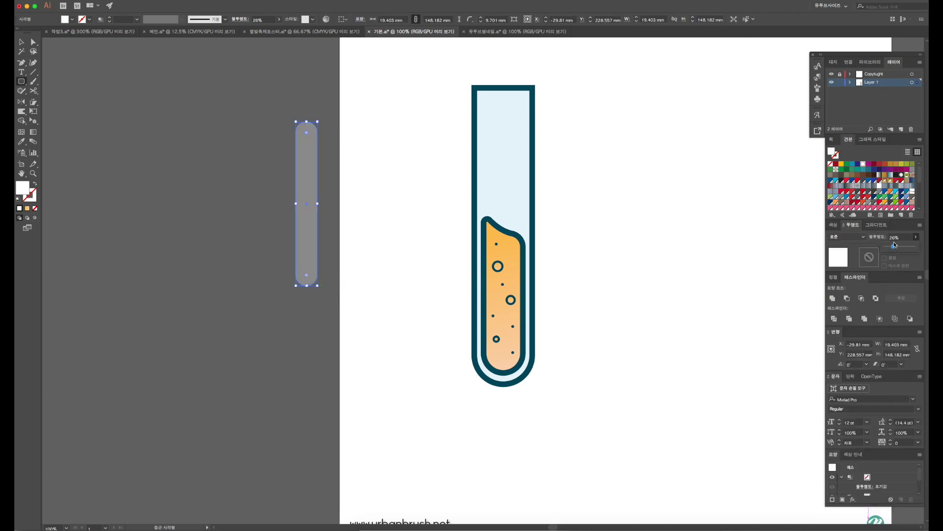
pyautogui.click(895, 238)
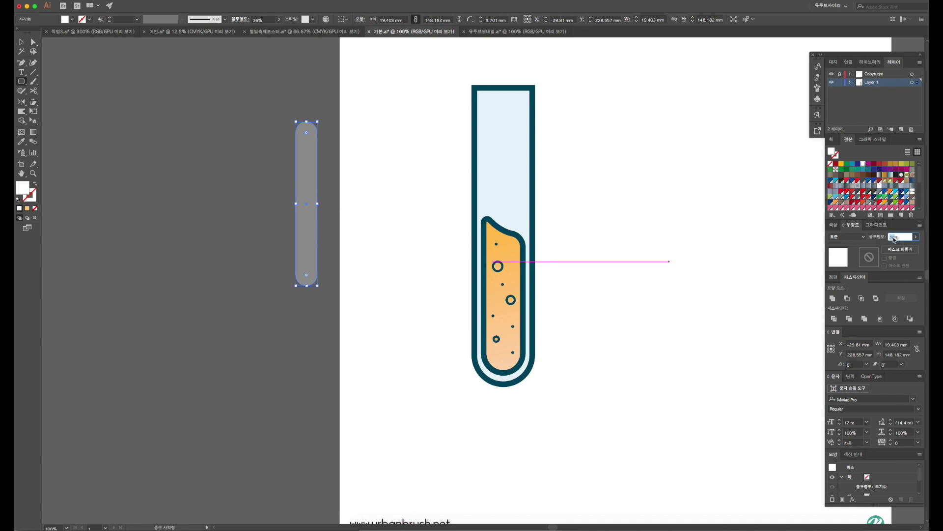
pyautogui.write('15')
pyautogui.press('Return')
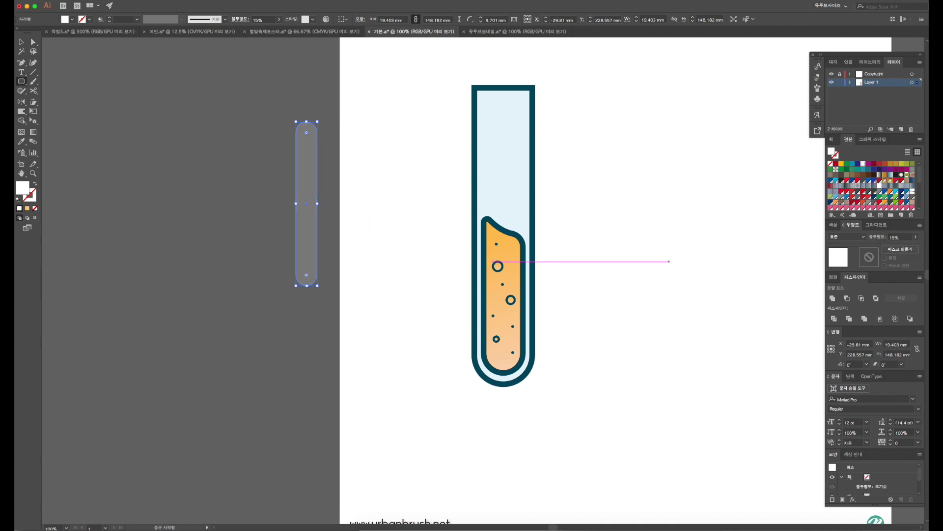
pyautogui.click(288, 231)
# - Move the bar inside the tube's left edge and raise its opacity to 52%
pyautogui.moveTo(298, 230); pyautogui.dragTo(484, 208)
pyautogui.click(251, 269)
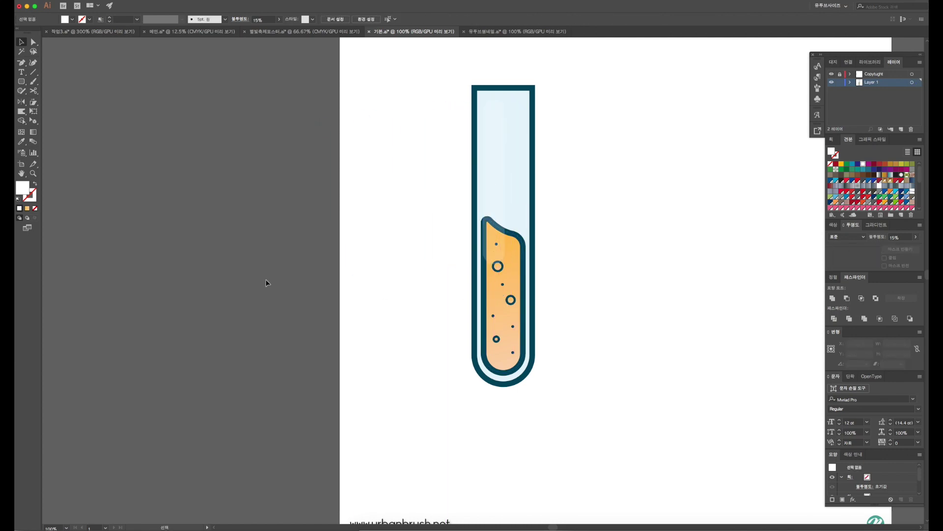
pyautogui.click(496, 181)
pyautogui.click(917, 238)
pyautogui.click(897, 247)
pyautogui.click(648, 235)
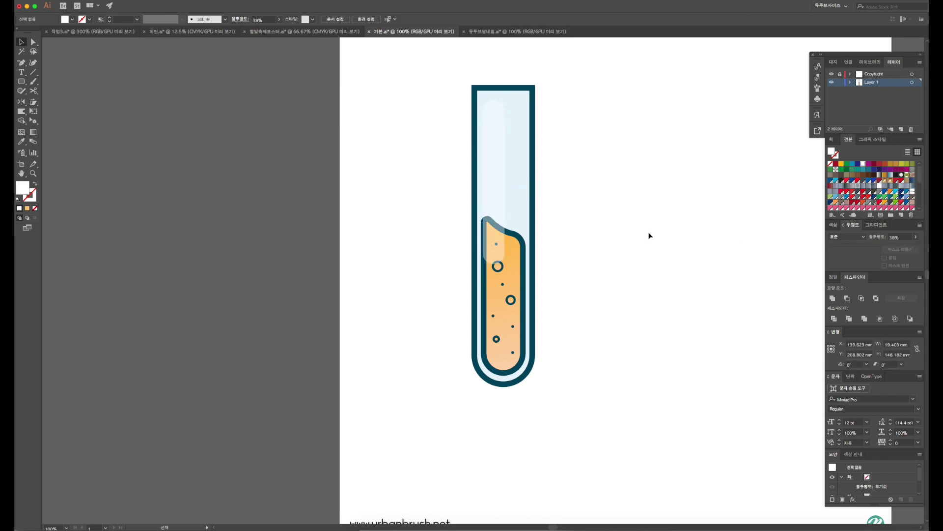
pyautogui.click(493, 231)
pyautogui.click(915, 238)
pyautogui.click(742, 240)
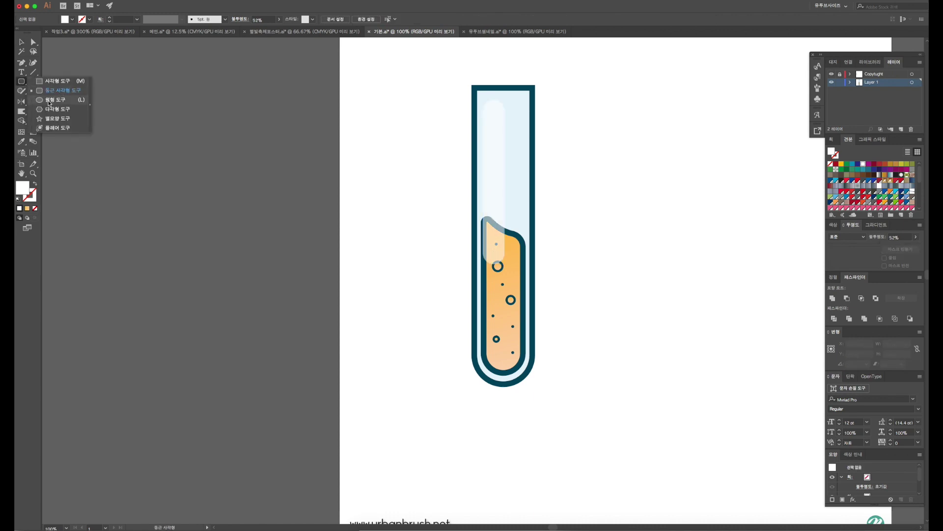
# - Draw a 52% opacity white ellipse at the tube's bottom right
pyautogui.moveTo(22, 83); pyautogui.dragTo(49, 99)
pyautogui.moveTo(564, 344)
pyautogui.mouseDown()
pyautogui.moveTo(581, 373)
pyautogui.moveTo(576, 381)
pyautogui.moveTo(519, 364)
pyautogui.mouseUp()
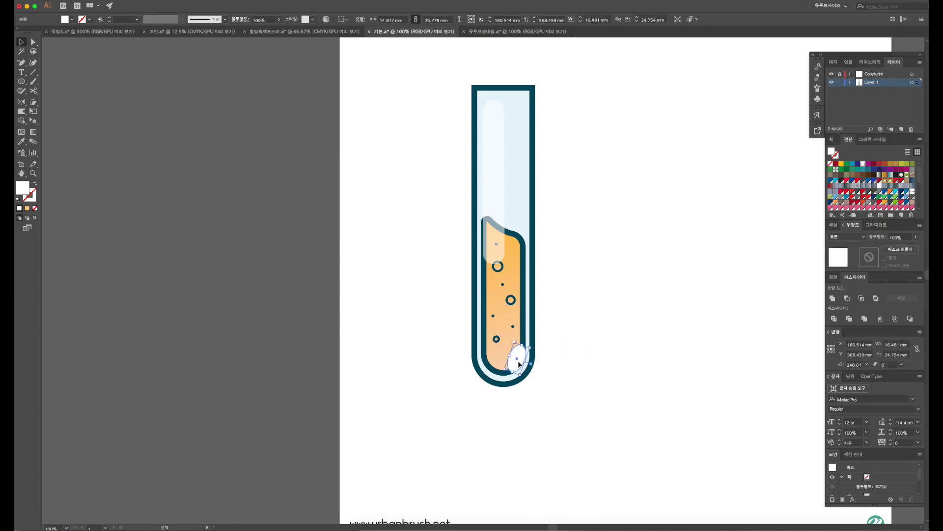
pyautogui.press('5')
pyautogui.press('2')
pyautogui.scroll(3, 519, 362)
pyautogui.moveTo(515, 346); pyautogui.dragTo(525, 349)
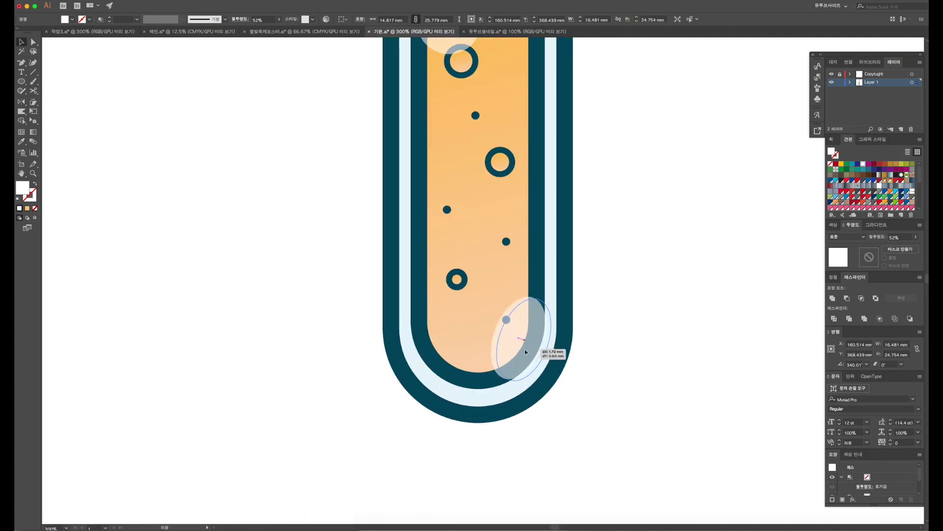
# - Duplicate the ellipse, shrink the copy, and place it at the tube bottom
pyautogui.hotkey('ctrl', 'c')
pyautogui.hotkey('ctrl', 'v')
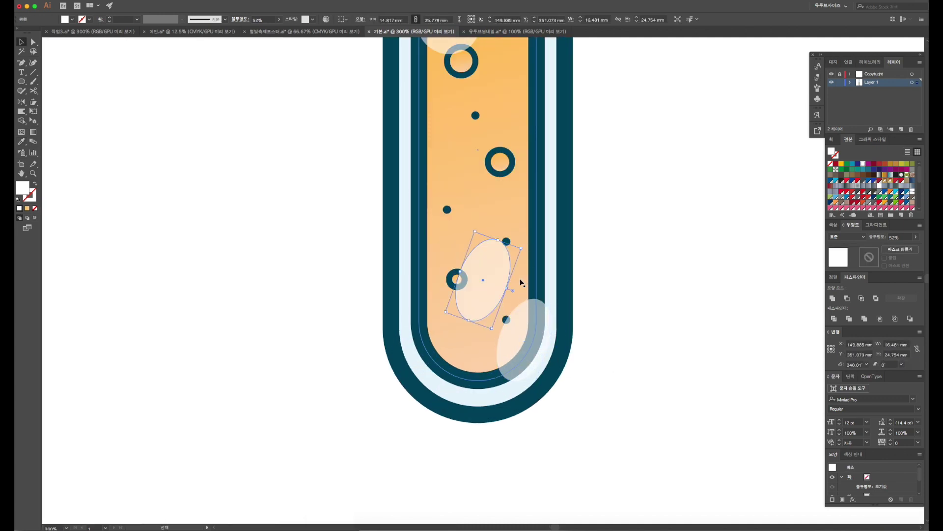
pyautogui.moveTo(522, 249); pyautogui.dragTo(473, 293)
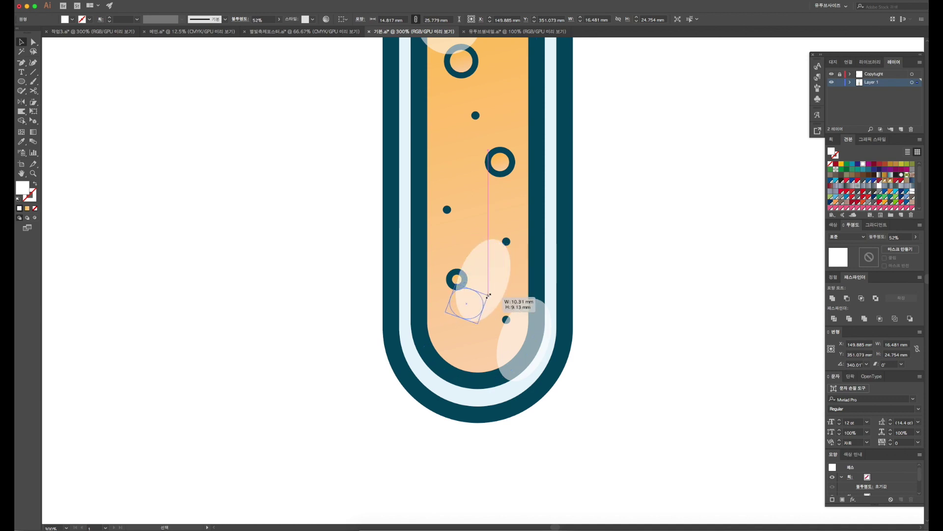
pyautogui.moveTo(473, 293)
pyautogui.mouseDown()
pyautogui.moveTo(483, 387)
pyautogui.moveTo(471, 399)
pyautogui.moveTo(486, 393)
pyautogui.mouseUp()
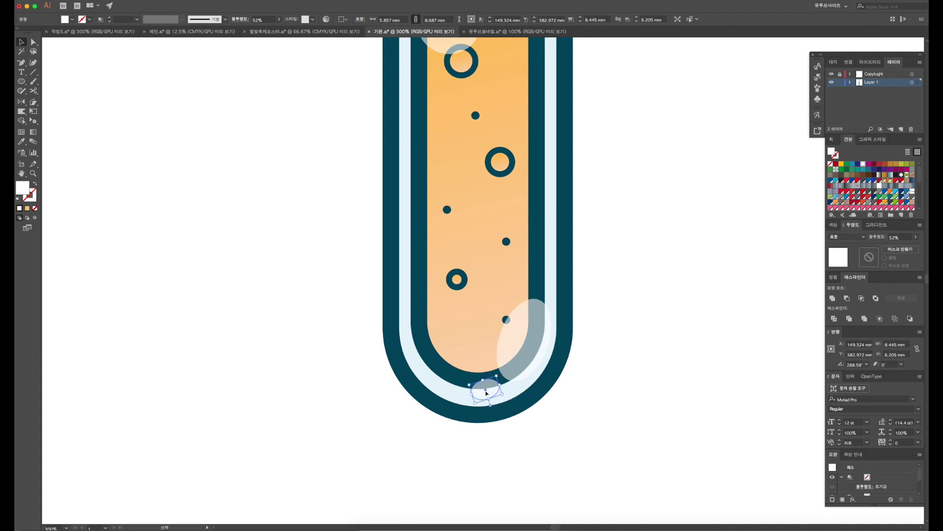
pyautogui.click(670, 359)
pyautogui.scroll(-2, 664, 359)
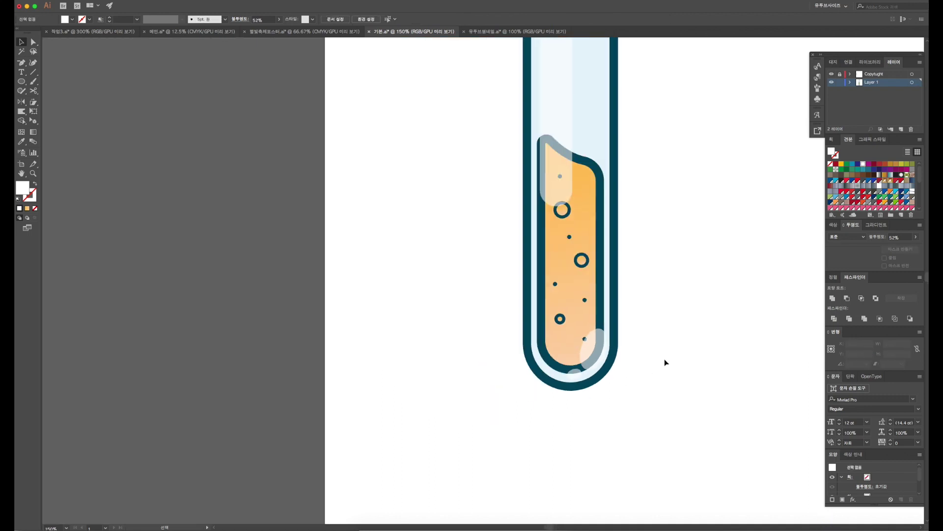
# - Draw a rectangle across the tube's top with the tube's dark-teal outline, centred
pyautogui.scroll(-2, 665, 358)
pyautogui.scroll(2, 608, 253)
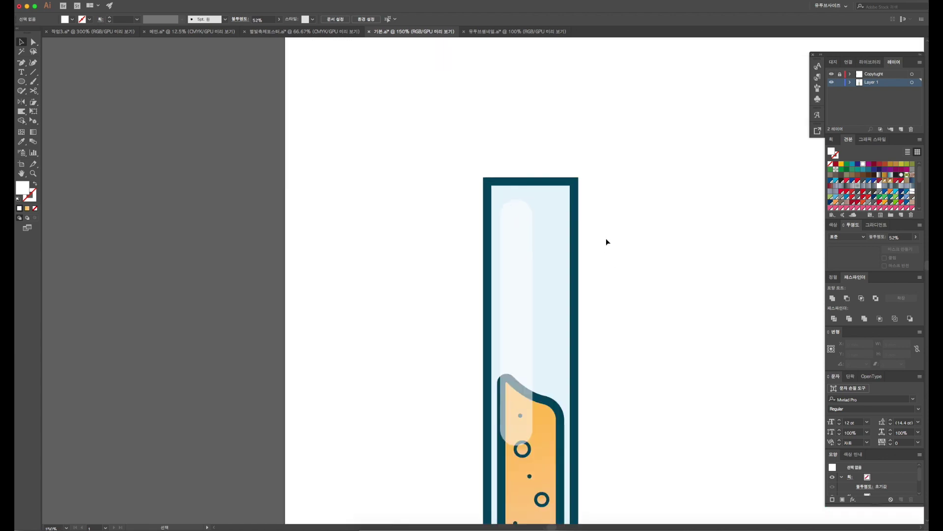
pyautogui.hscroll(1, 583, 199)
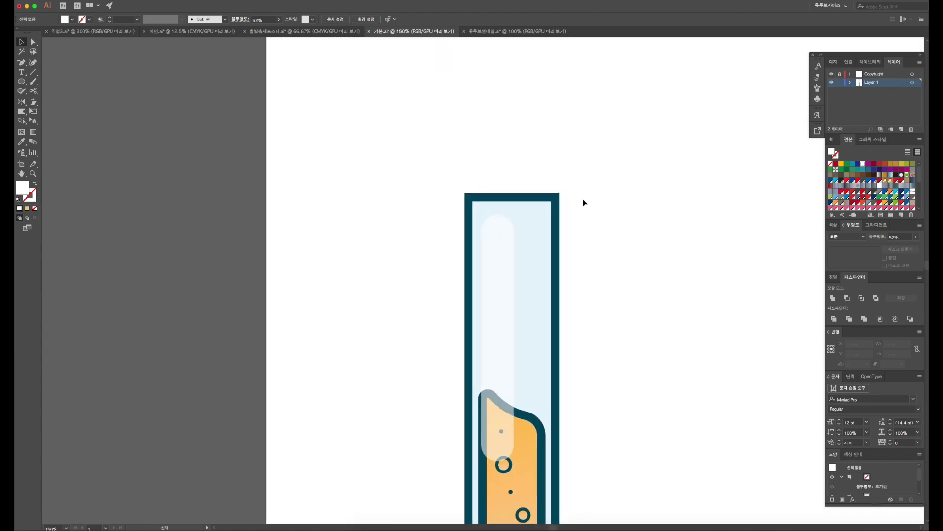
pyautogui.scroll(3, 583, 198)
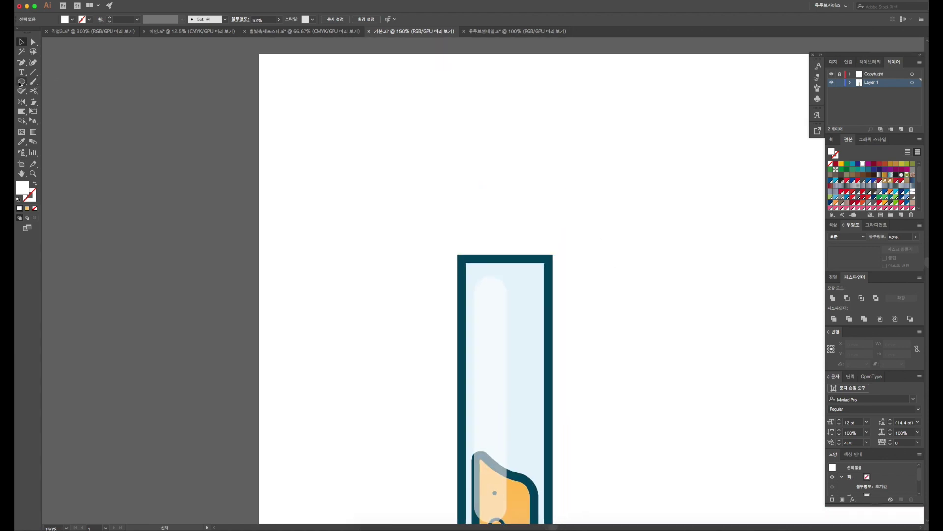
pyautogui.moveTo(19, 84); pyautogui.dragTo(42, 82)
pyautogui.moveTo(441, 192); pyautogui.dragTo(563, 258)
pyautogui.press('i')
pyautogui.click(550, 266)
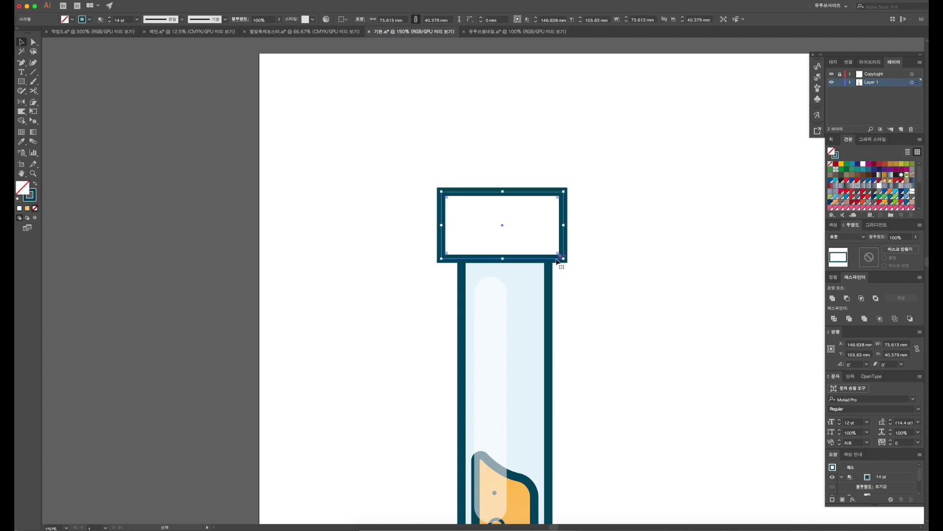
pyautogui.moveTo(559, 260); pyautogui.dragTo(559, 261)
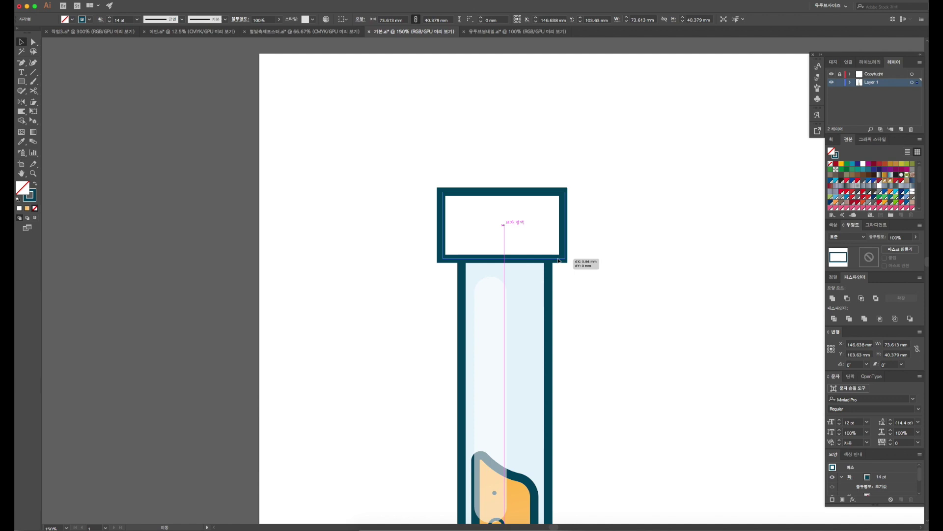
pyautogui.moveTo(559, 260); pyautogui.dragTo(559, 261)
# - Narrow, round and shorten the rim, keeping its 14 pt tube outline
pyautogui.moveTo(565, 225); pyautogui.dragTo(562, 225)
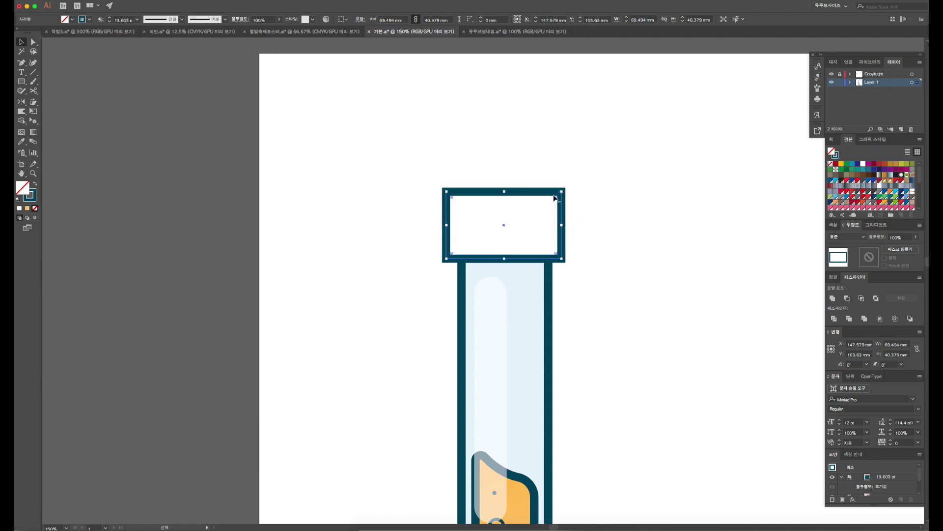
pyautogui.moveTo(556, 201); pyautogui.dragTo(544, 206)
pyautogui.press('i')
pyautogui.click(554, 279)
pyautogui.press('v')
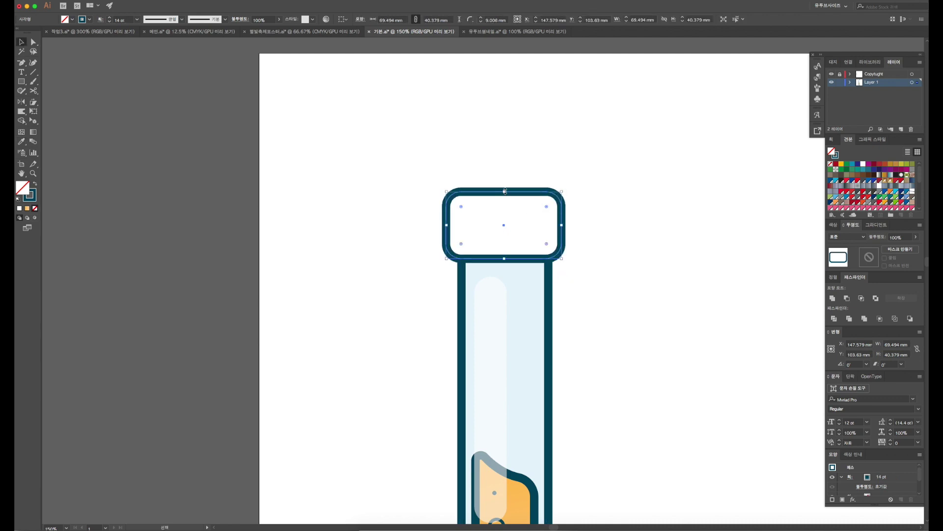
pyautogui.moveTo(505, 191); pyautogui.dragTo(505, 204)
pyautogui.press('i')
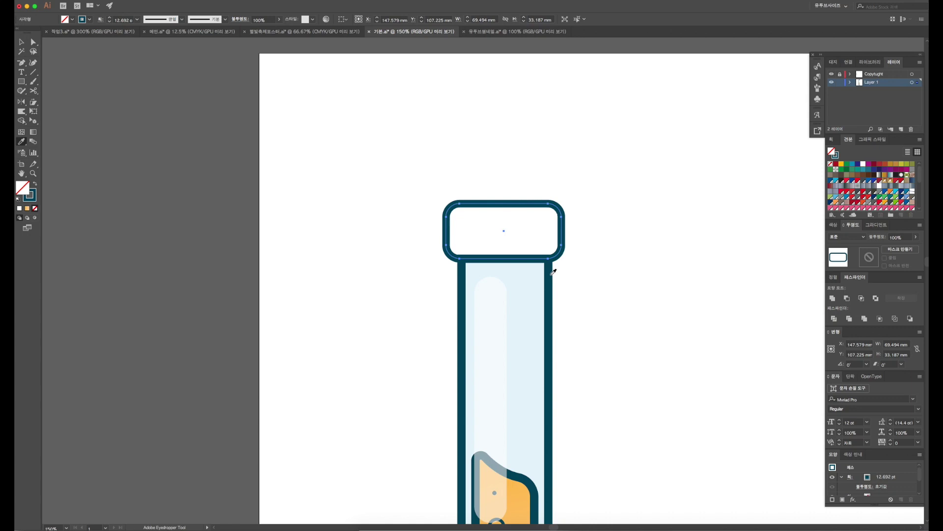
pyautogui.click(551, 269)
pyautogui.press('v')
pyautogui.hotkey('ctrl', 'shift', 'a')
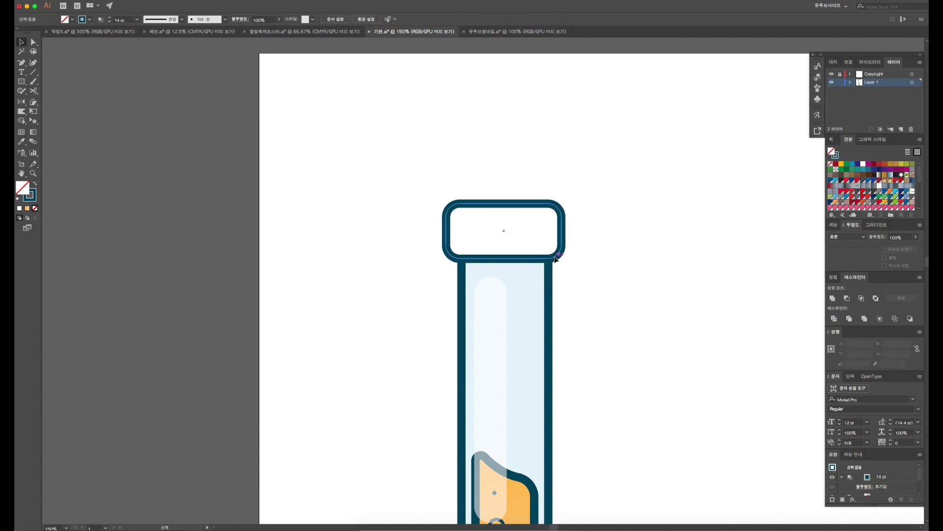
# - Duplicate the rim and give the copy the tube's pale blue fill
pyautogui.moveTo(556, 259)
pyautogui.keyDown('alt'); pyautogui.mouseDown()
pyautogui.moveTo(535, 309)
pyautogui.moveTo(539, 250)
pyautogui.mouseUp(); pyautogui.keyUp('alt')
pyautogui.press('i')
pyautogui.click(528, 333)
pyautogui.press('v')
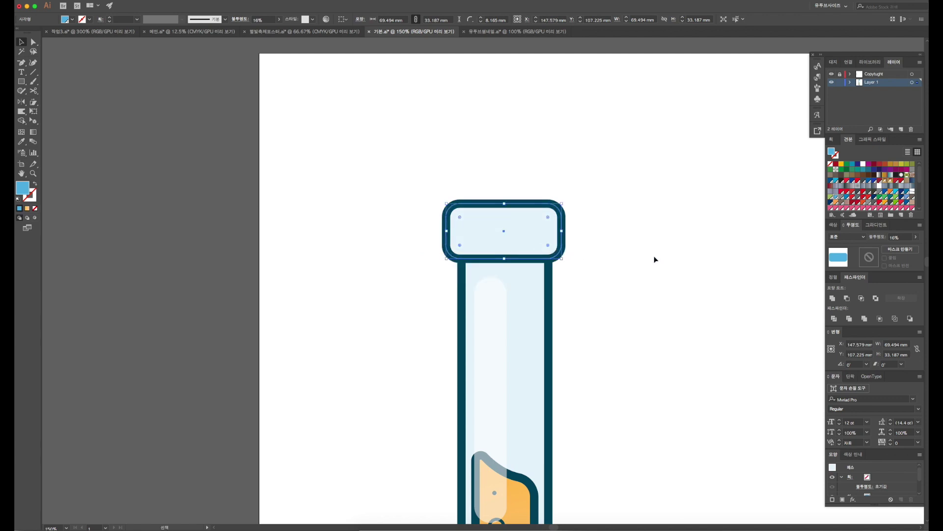
pyautogui.click(586, 234)
pyautogui.scroll(2, 532, 224)
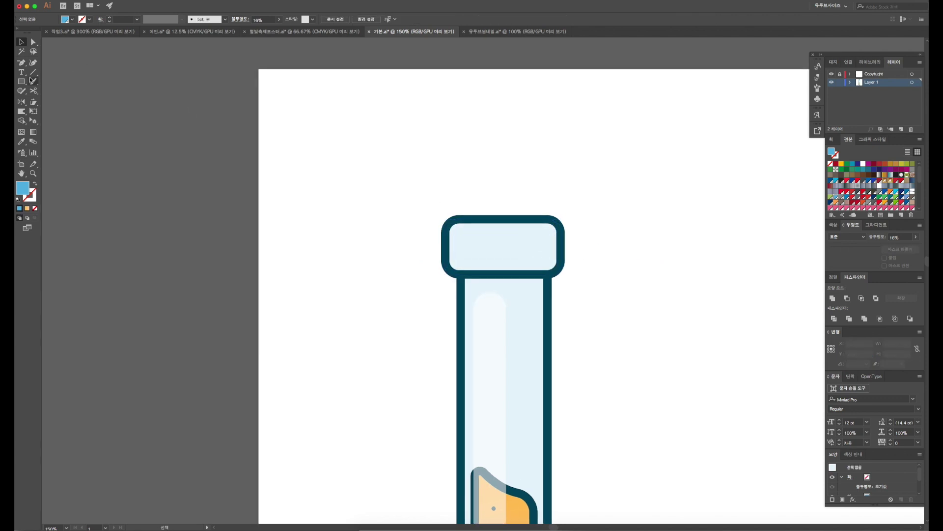
# - Draw a tall rounded rectangle over the tube top for the cork
pyautogui.moveTo(22, 83); pyautogui.dragTo(30, 85)
pyautogui.click(40, 90)
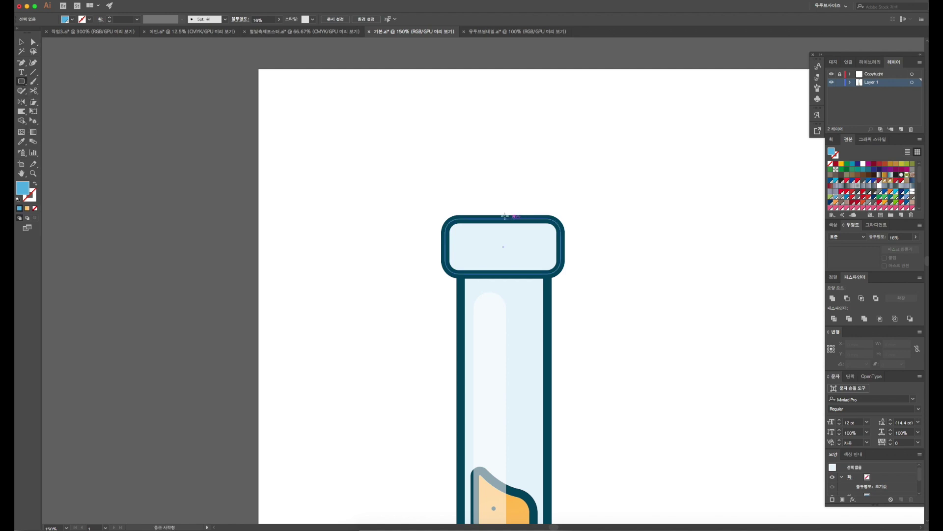
pyautogui.moveTo(461, 162); pyautogui.dragTo(547, 273)
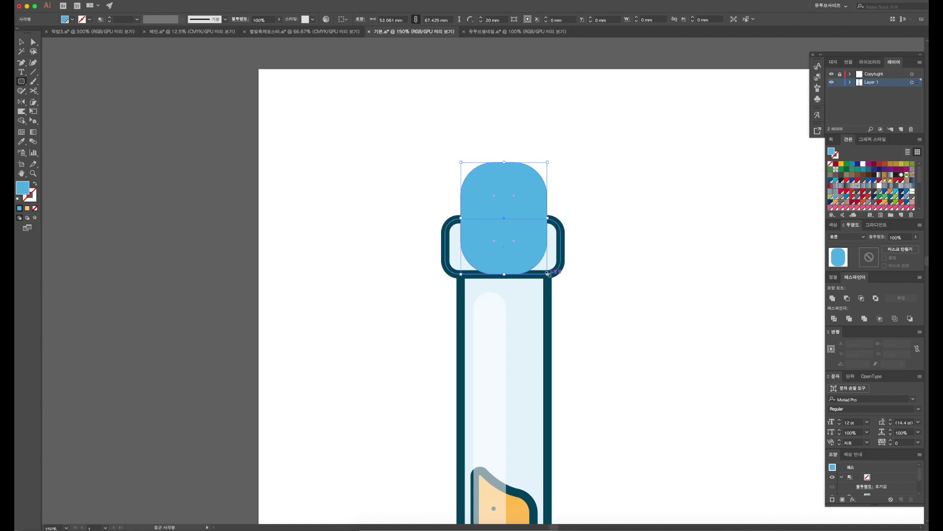
# - Give the cork the tube's outline and fill, with squared bottom corners
pyautogui.press('i')
pyautogui.click(563, 247)
pyautogui.press('v')
pyautogui.moveTo(515, 244); pyautogui.dragTo(555, 278)
pyautogui.moveTo(492, 245); pyautogui.dragTo(443, 287)
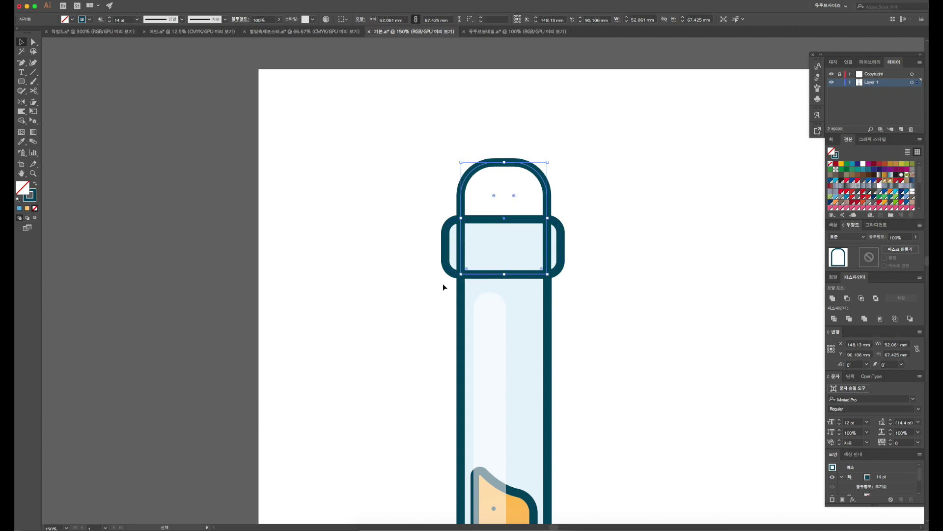
# - Fill the cork with a light brown chosen in the Color Picker
pyautogui.click(858, 175)
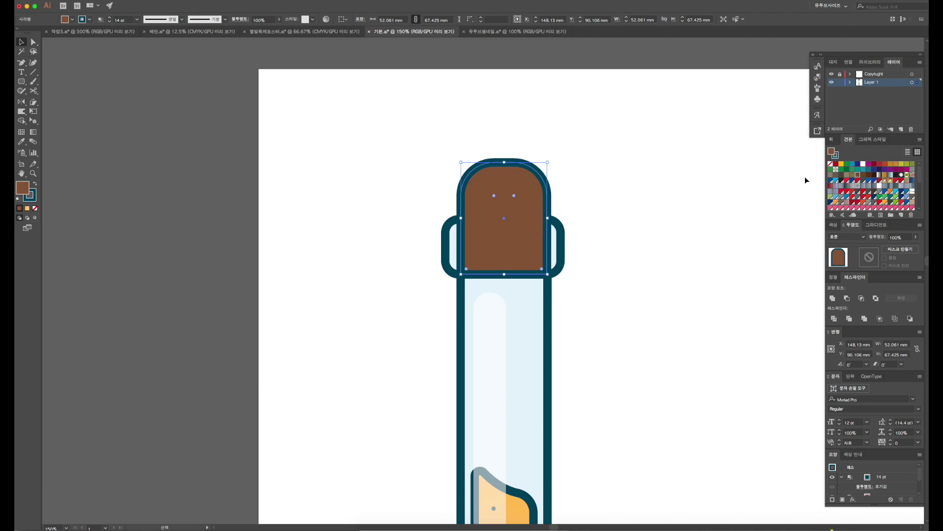
pyautogui.doubleClick(23, 192)
pyautogui.click(644, 257)
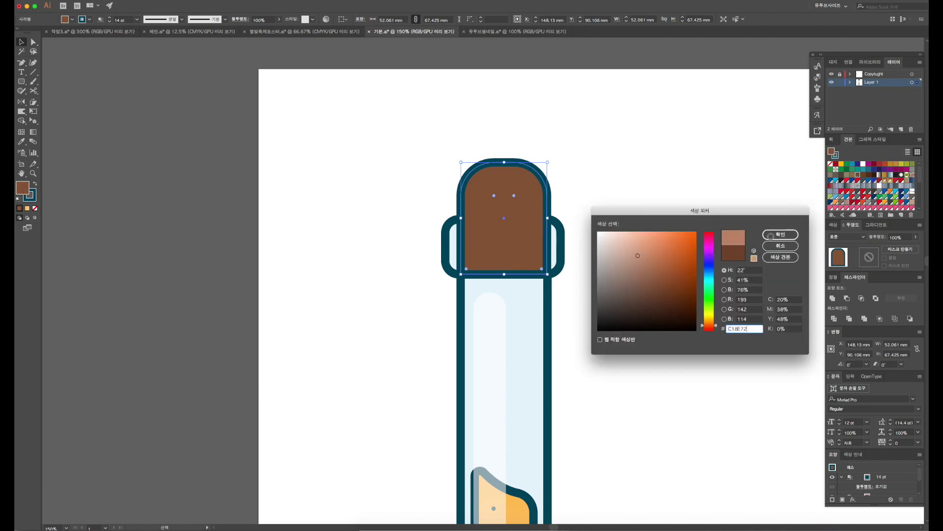
pyautogui.click(780, 235)
pyautogui.click(580, 222)
# - Copy the cork shape toward the upper right
pyautogui.click(521, 223)
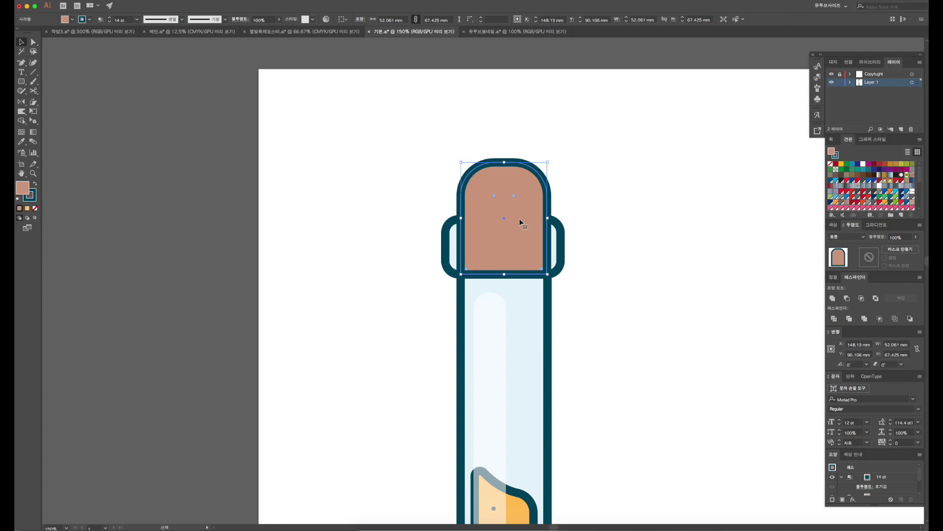
pyautogui.press('a')
pyautogui.moveTo(522, 223)
pyautogui.mouseDown()
pyautogui.moveTo(613, 199)
pyautogui.moveTo(605, 183)
pyautogui.mouseUp()
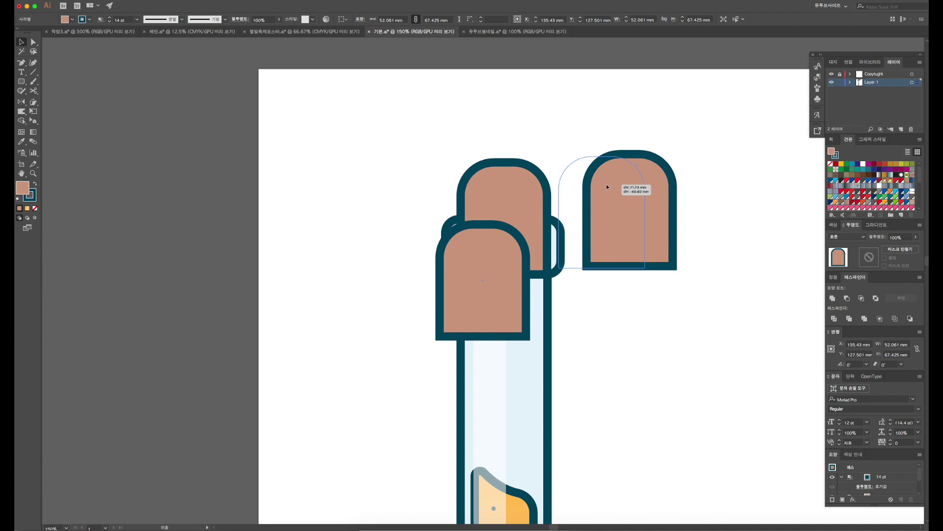
# - Subtract one overlapping cork copy from the other, leaving a crescent sliver
pyautogui.moveTo(606, 184); pyautogui.dragTo(605, 182)
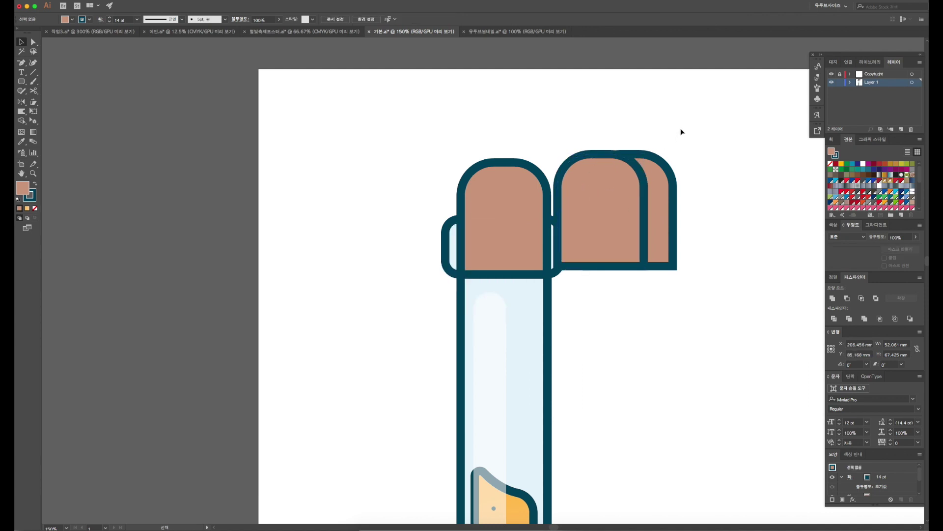
pyautogui.click(725, 312)
pyautogui.click(624, 217)
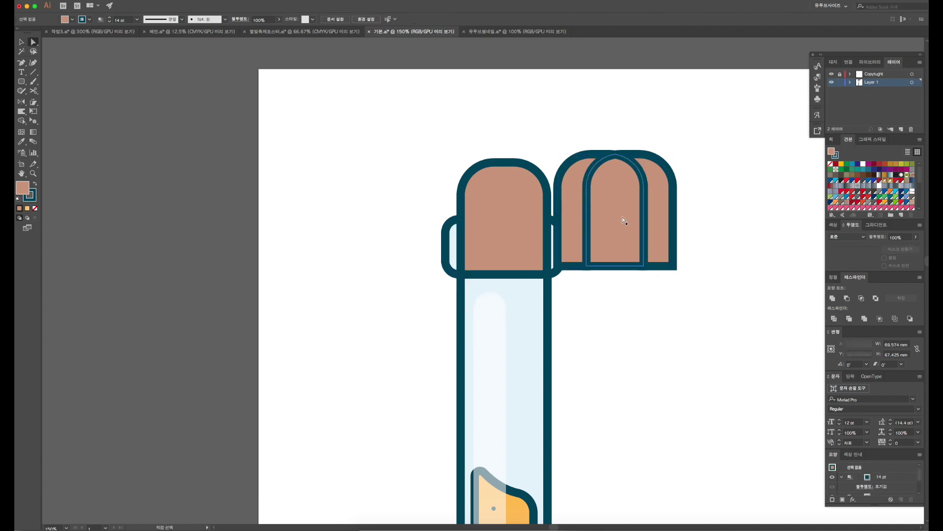
pyautogui.press('Delete')
pyautogui.press('a')
pyautogui.click(588, 211)
pyautogui.press('Delete')
pyautogui.click(637, 207)
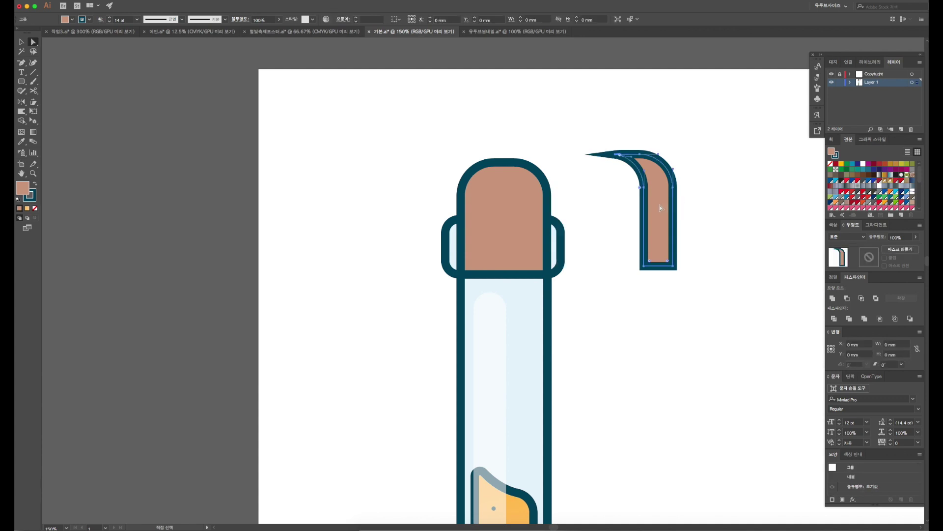
# - Make the sliver dark with no outline at 20% opacity over the cork's right half
pyautogui.click(34, 184)
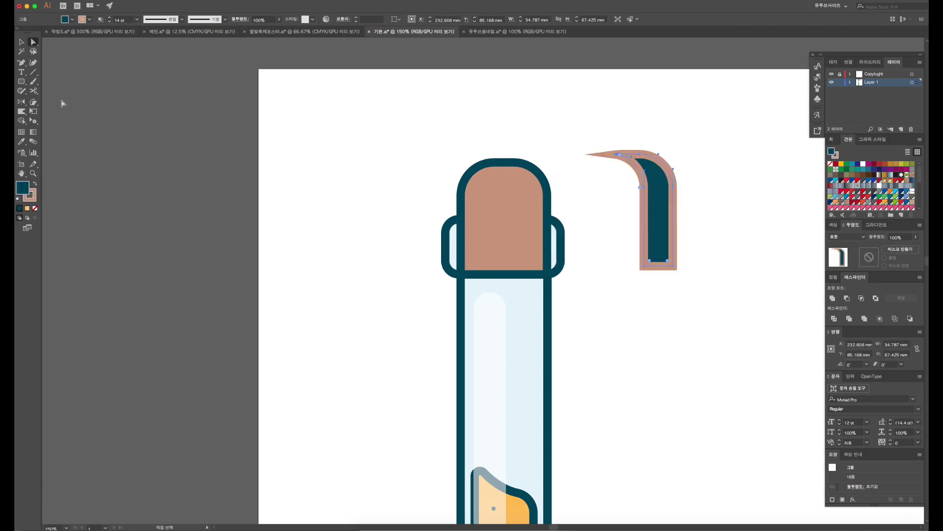
pyautogui.click(110, 21)
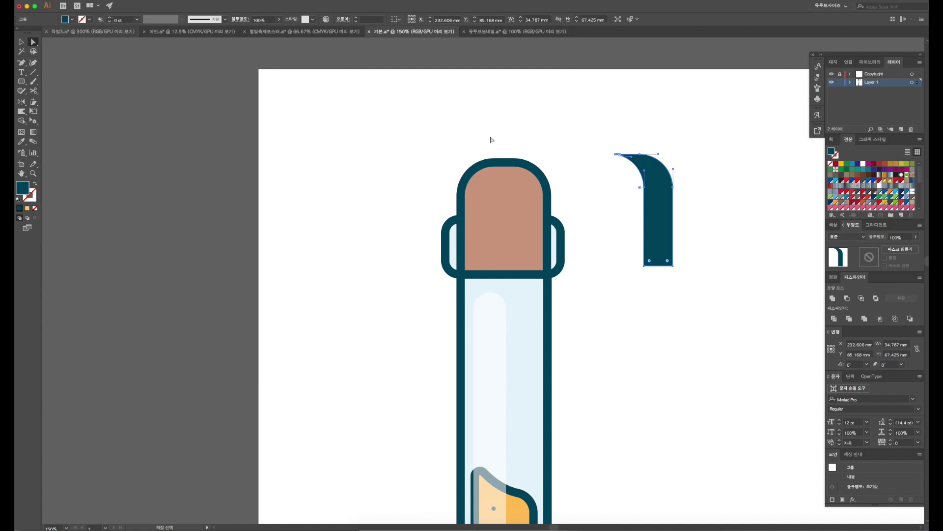
pyautogui.click(895, 238)
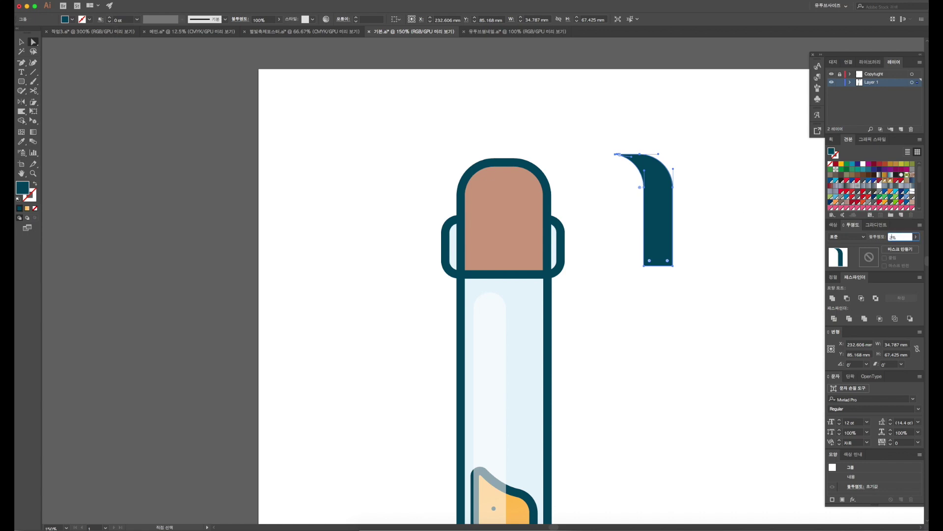
pyautogui.write('0')
pyautogui.press('Return')
pyautogui.click(709, 218)
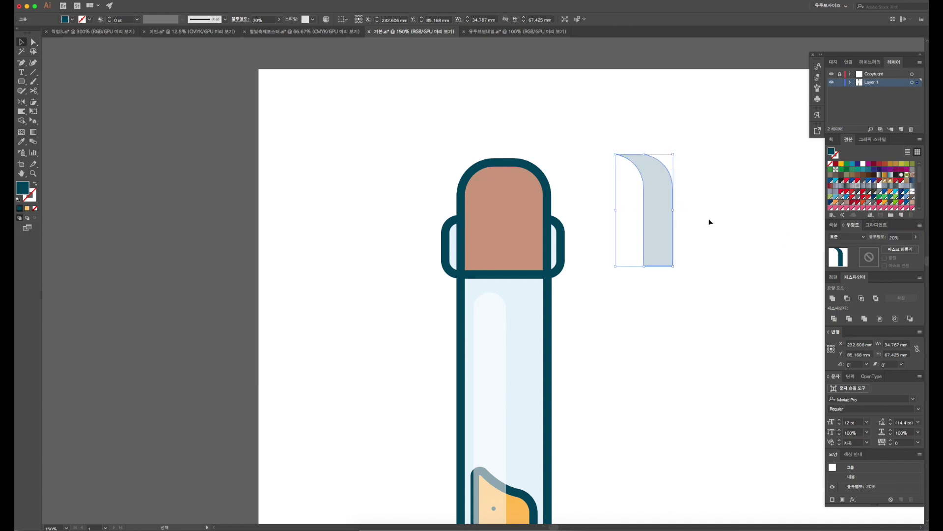
pyautogui.moveTo(653, 220); pyautogui.dragTo(527, 229)
pyautogui.keyDown('shift'); pyautogui.click(480, 240); pyautogui.keyUp('shift')
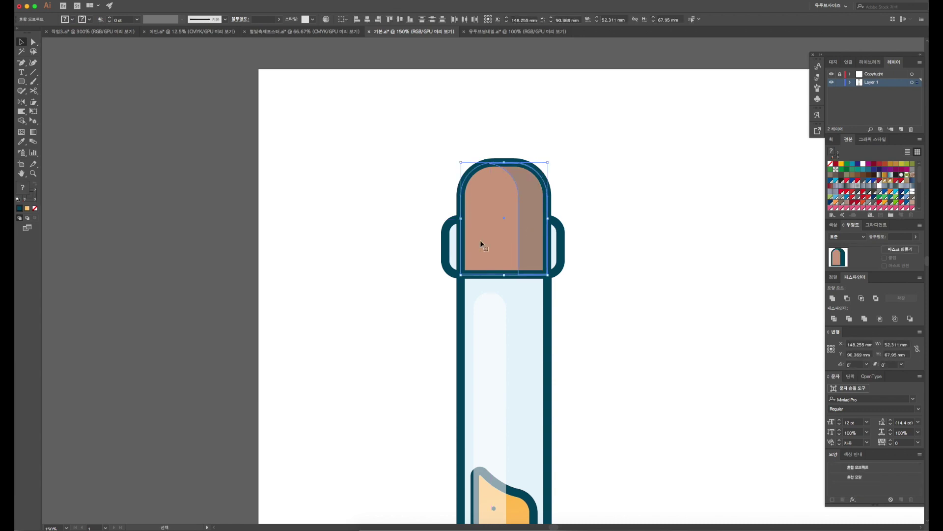
# - Move the shaded cork to the right of the tube
pyautogui.click(321, 189)
pyautogui.click(491, 202)
pyautogui.moveTo(491, 202); pyautogui.dragTo(636, 203)
pyautogui.click(635, 305)
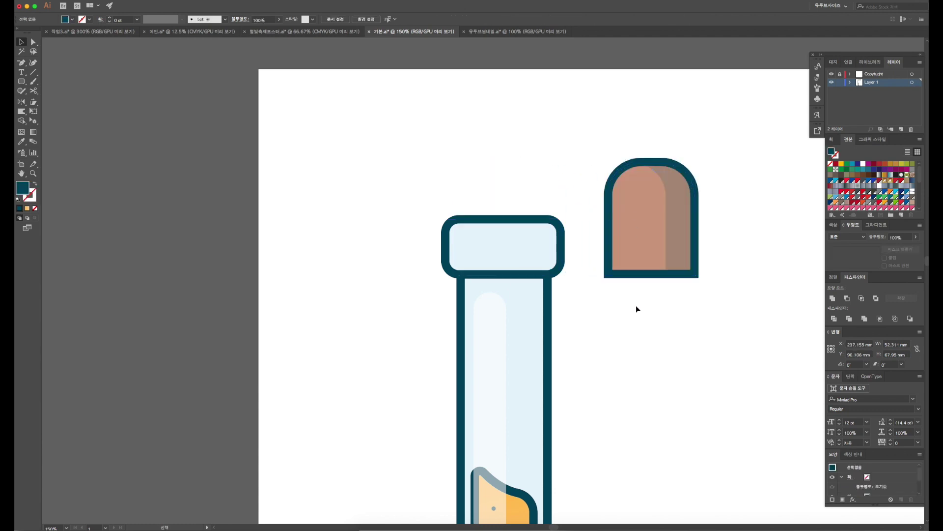
# - Draw small dark dots and place three of them inside the cork
pyautogui.moveTo(22, 81); pyautogui.dragTo(37, 95)
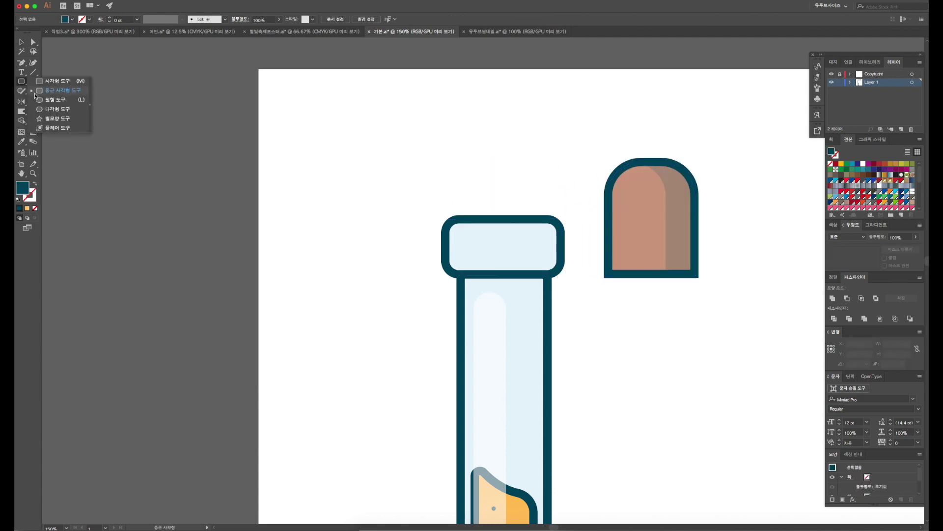
pyautogui.moveTo(624, 190)
pyautogui.mouseDown()
pyautogui.moveTo(635, 201)
pyautogui.moveTo(483, 280)
pyautogui.moveTo(675, 207)
pyautogui.mouseUp()
pyautogui.press('v')
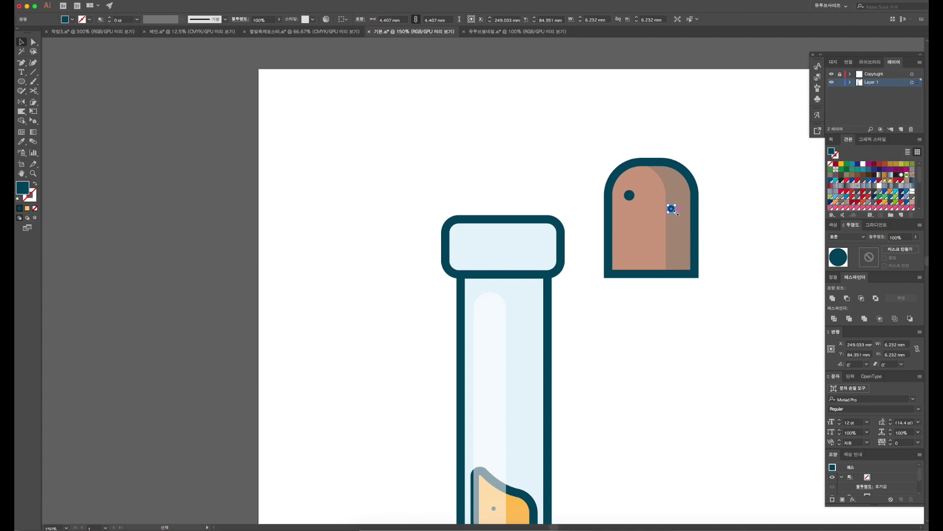
pyautogui.click(483, 280)
pyautogui.moveTo(485, 284); pyautogui.dragTo(649, 233)
pyautogui.click(484, 282)
pyautogui.moveTo(484, 282); pyautogui.dragTo(626, 256)
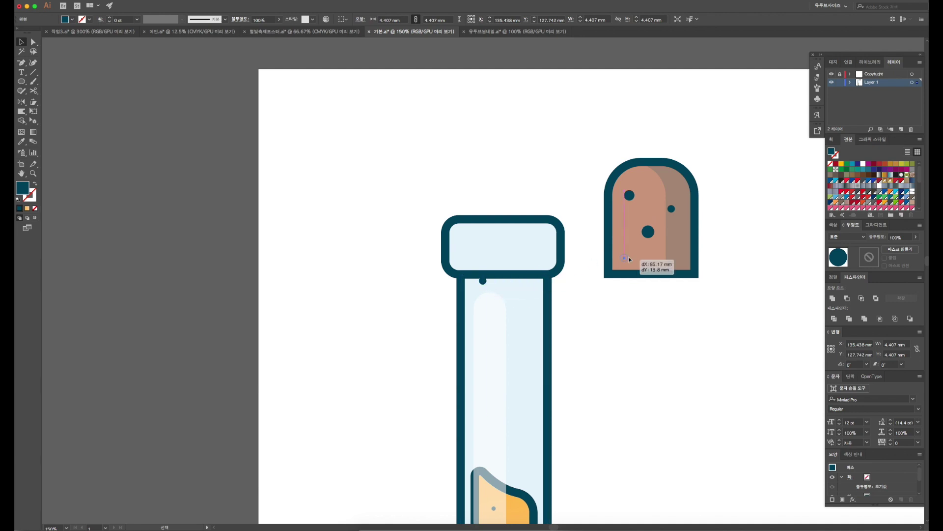
# - Fade the cork dots to 37% opacity and group them with the cork
pyautogui.keyDown('shift'); pyautogui.click(648, 232); pyautogui.keyUp('shift')
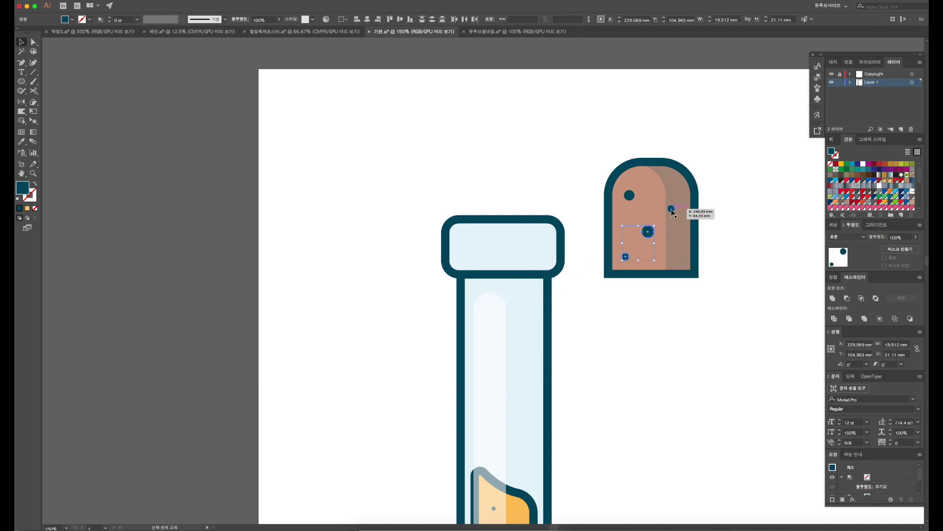
pyautogui.keyDown('shift'); pyautogui.click(671, 208); pyautogui.keyUp('shift')
pyautogui.moveTo(915, 238); pyautogui.dragTo(896, 248)
pyautogui.click(736, 309)
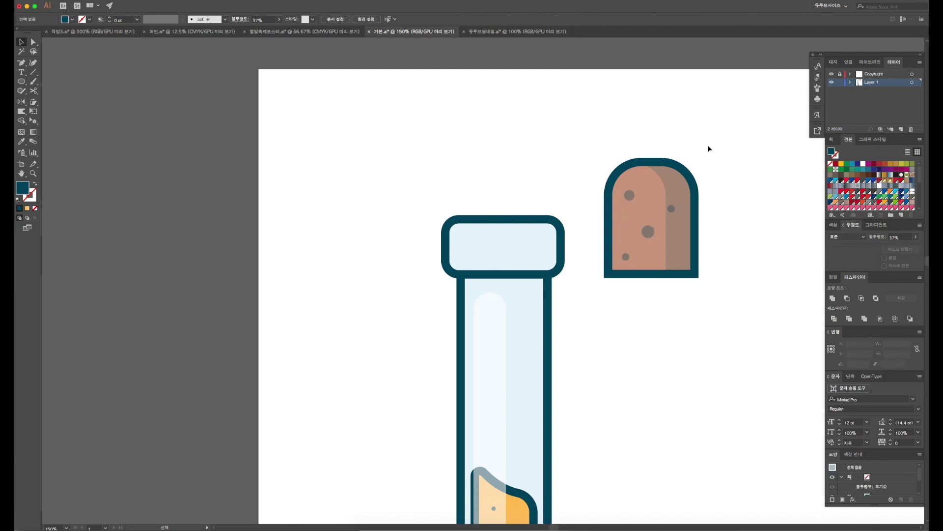
pyautogui.moveTo(602, 284); pyautogui.dragTo(640, 236)
pyautogui.rightClick(640, 236)
pyautogui.click(653, 284)
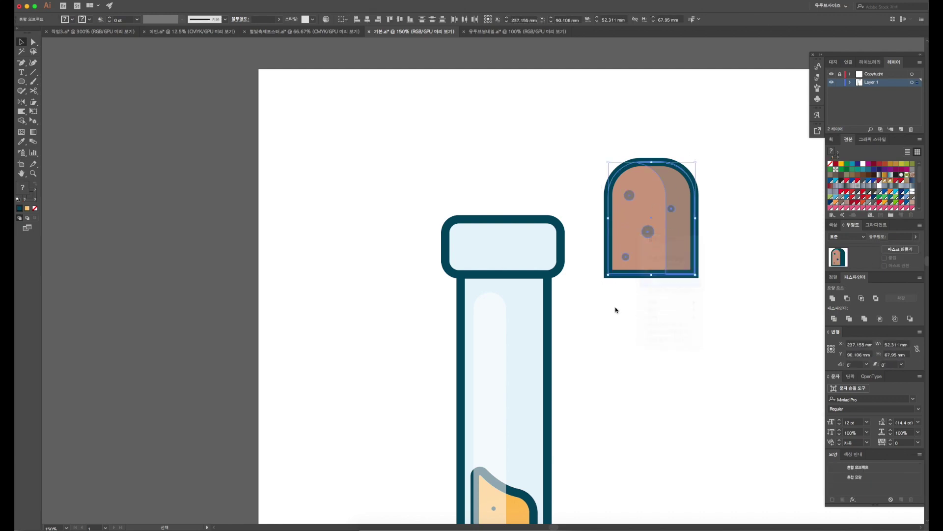
# - Seat the cork group in the tube top behind the ring band, nudged into alignment
pyautogui.moveTo(680, 243); pyautogui.dragTo(535, 245)
pyautogui.hotkey('ctrl', '[')
pyautogui.press('v')
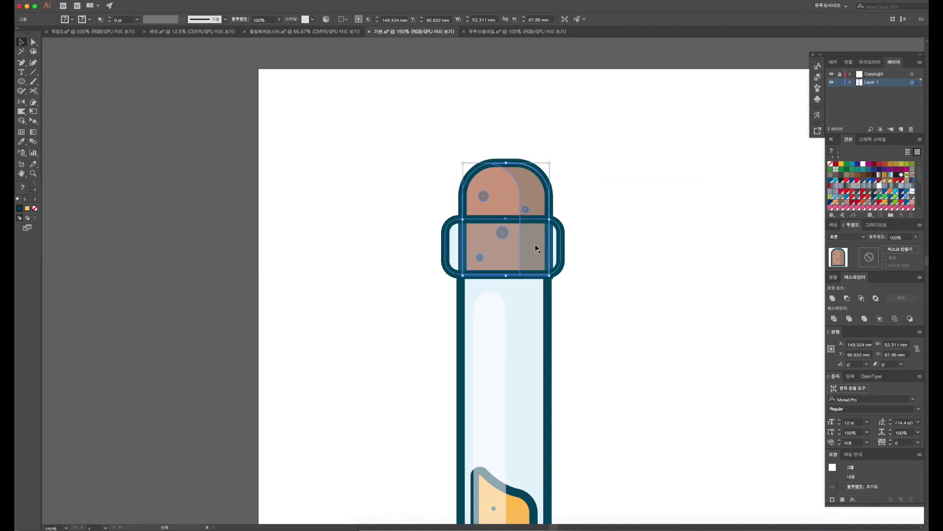
pyautogui.moveTo(518, 181); pyautogui.dragTo(516, 180)
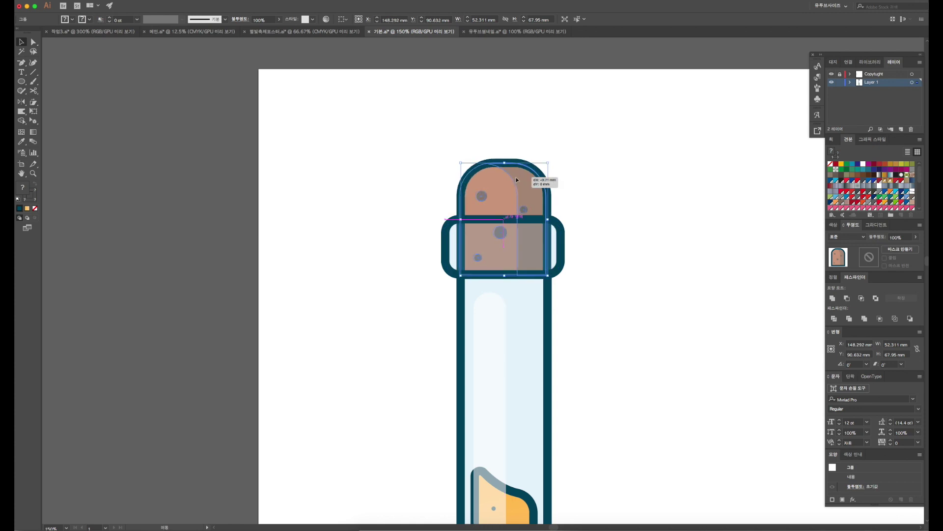
pyautogui.press('Right')
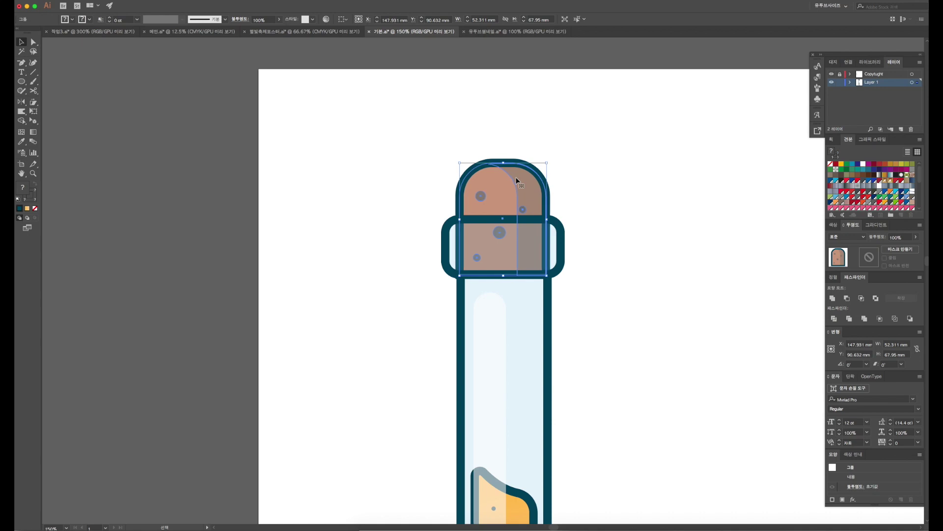
pyautogui.click(633, 223)
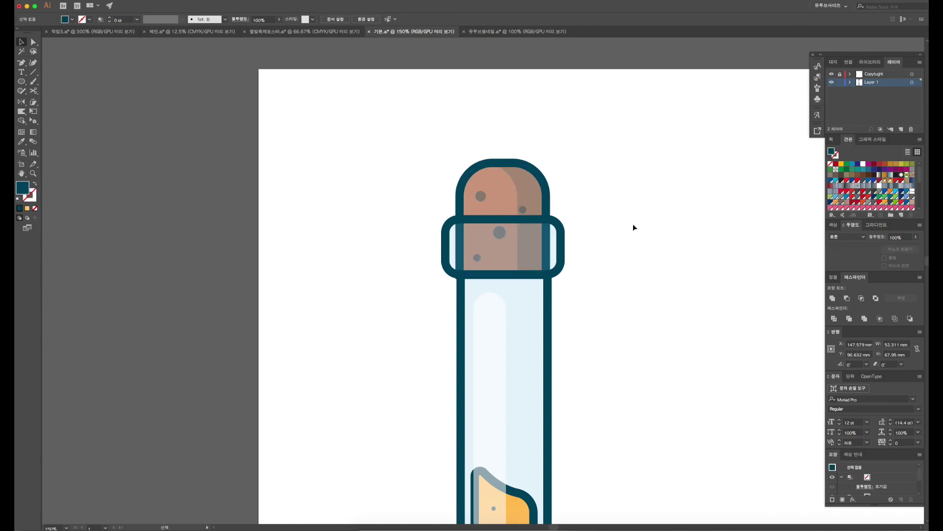
# - Scroll the view over to the cork and select the cork group
pyautogui.scroll(-1, 618, 261)
pyautogui.scroll(-2, 618, 262)
pyautogui.scroll(-1, 618, 262)
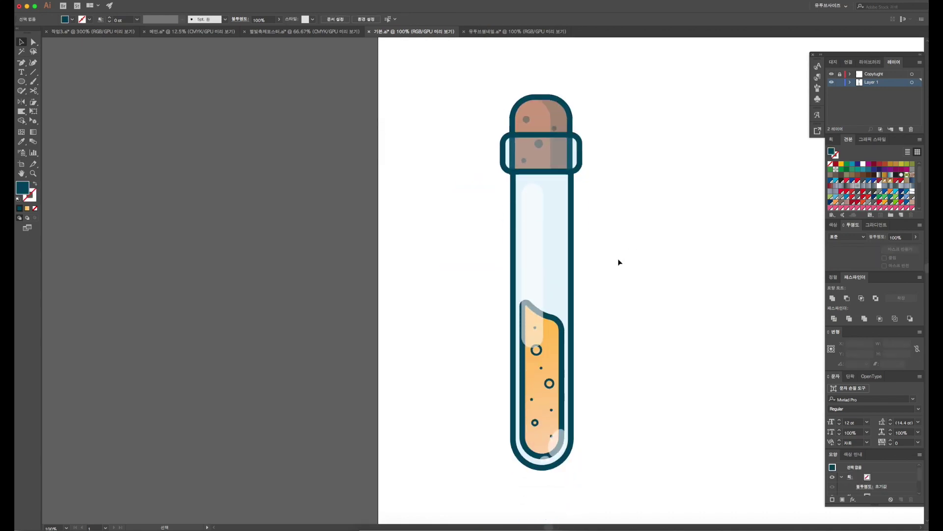
pyautogui.hscroll(2, 610, 265)
pyautogui.hscroll(2, 596, 266)
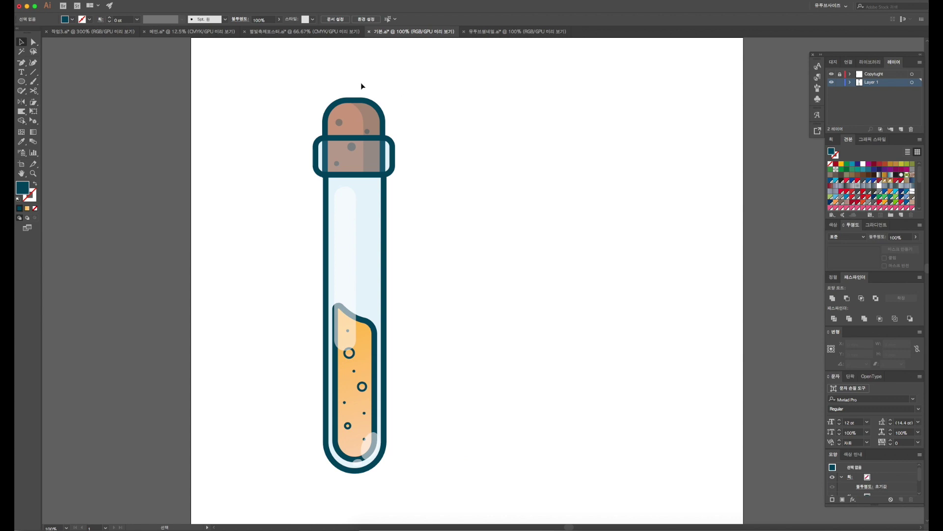
pyautogui.click(358, 118)
pyautogui.scroll(1, 329, 94)
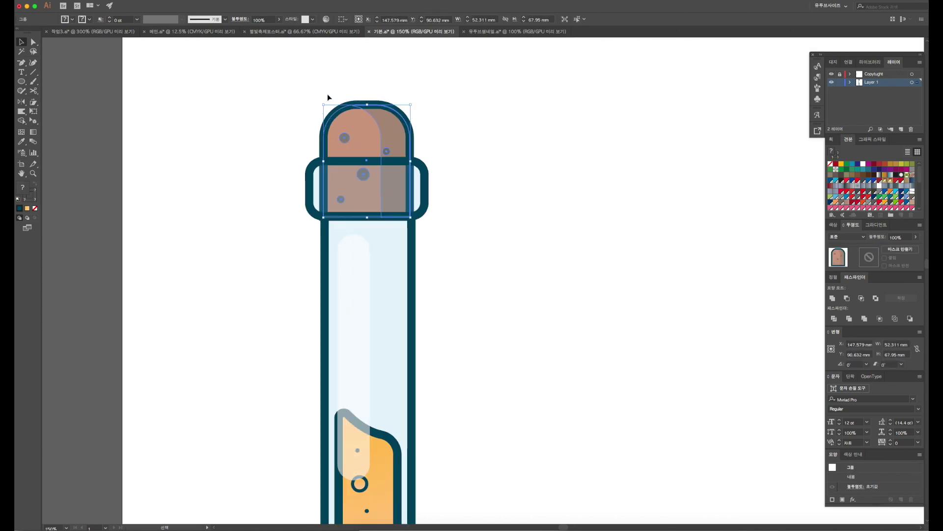
# - Inside the cork group, reduce the top corner radius for gentler rounded corners
pyautogui.scroll(1, 327, 95)
pyautogui.doubleClick(343, 116)
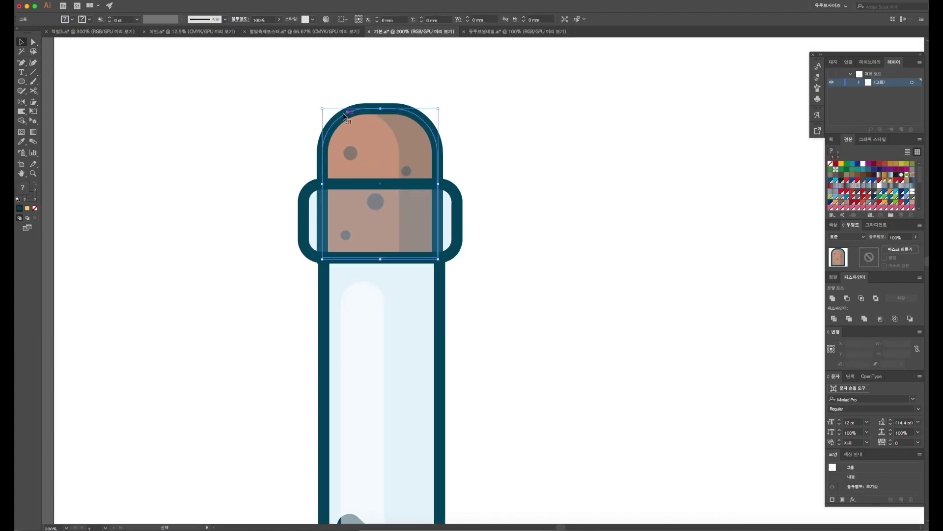
pyautogui.press('a')
pyautogui.click(367, 156)
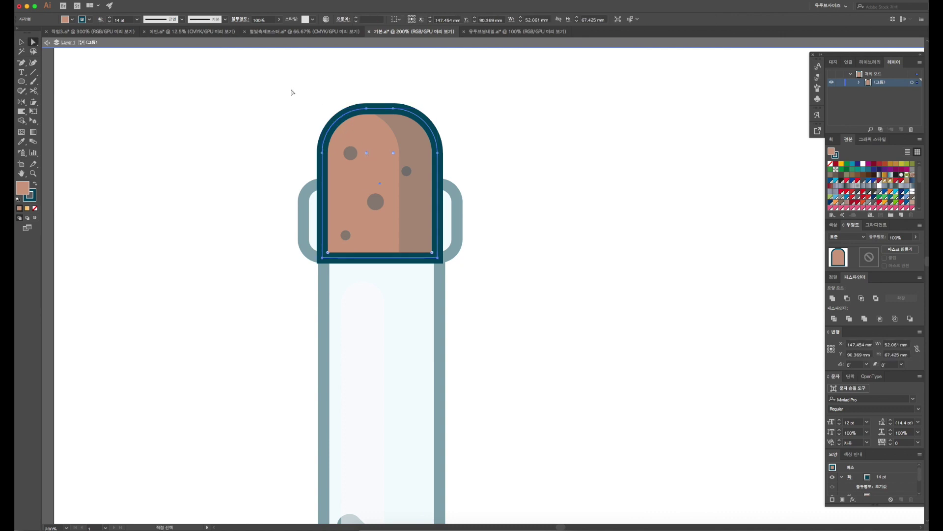
pyautogui.moveTo(368, 155); pyautogui.dragTo(350, 135)
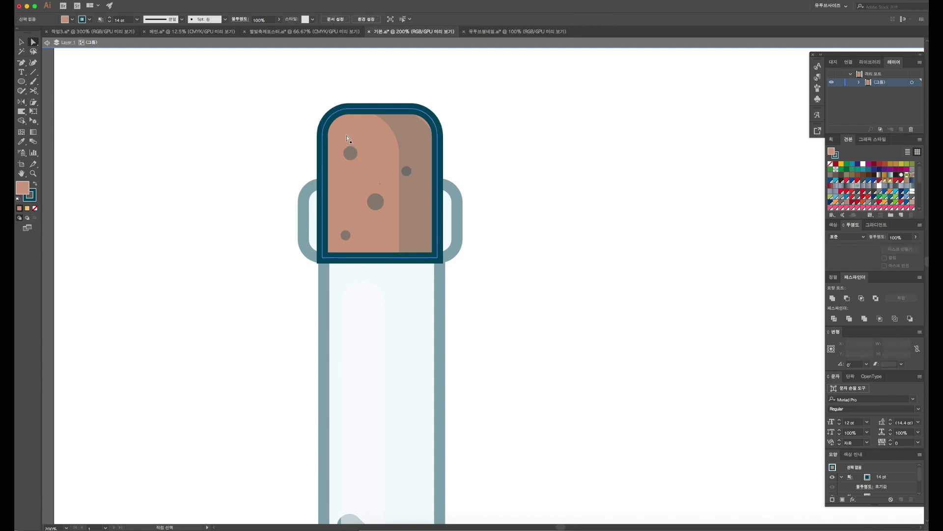
pyautogui.click(348, 134)
pyautogui.click(297, 128)
# - Exit the group and check the cork shape and shading sliver fit, zooming to the full tube
pyautogui.hotkey('ctrl', '-')
pyautogui.press('v')
pyautogui.doubleClick(483, 160)
pyautogui.click(384, 135)
pyautogui.press('a')
pyautogui.hotkey('ctrl', '+')
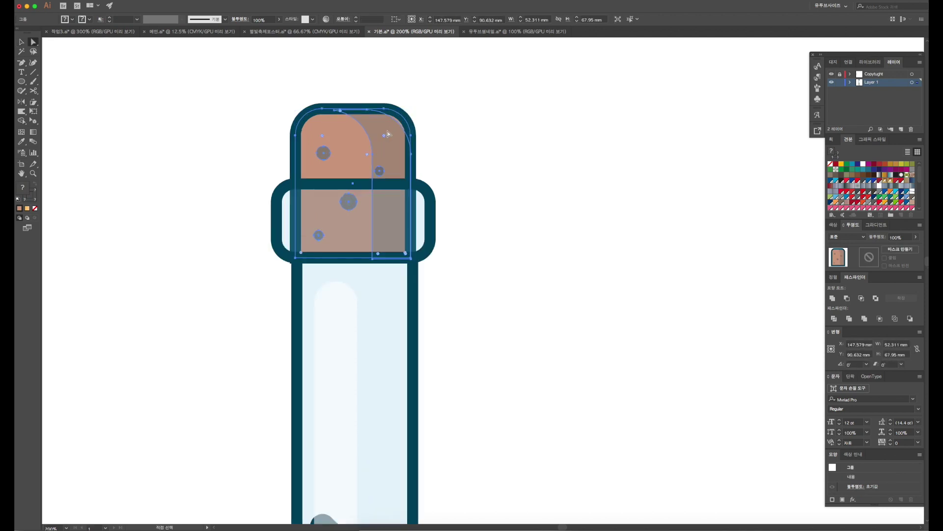
pyautogui.click(386, 136)
pyautogui.click(379, 205)
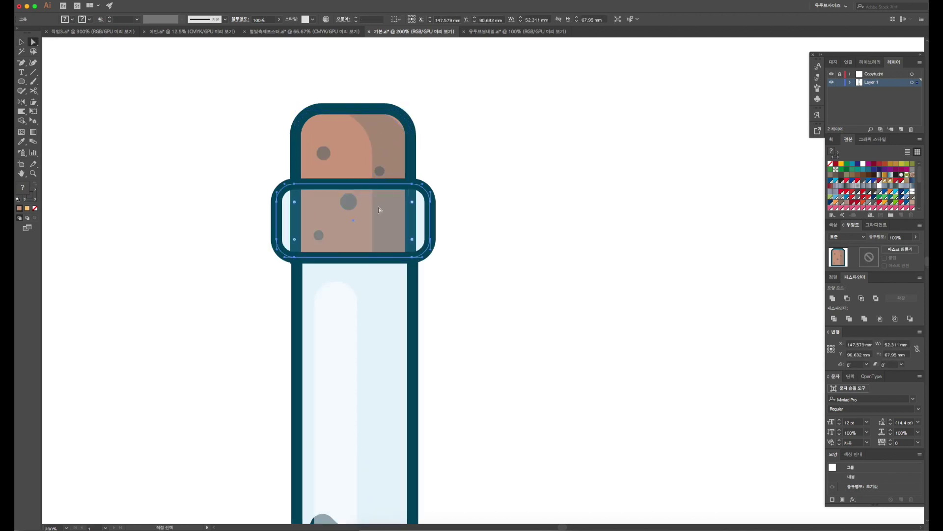
pyautogui.click(412, 130)
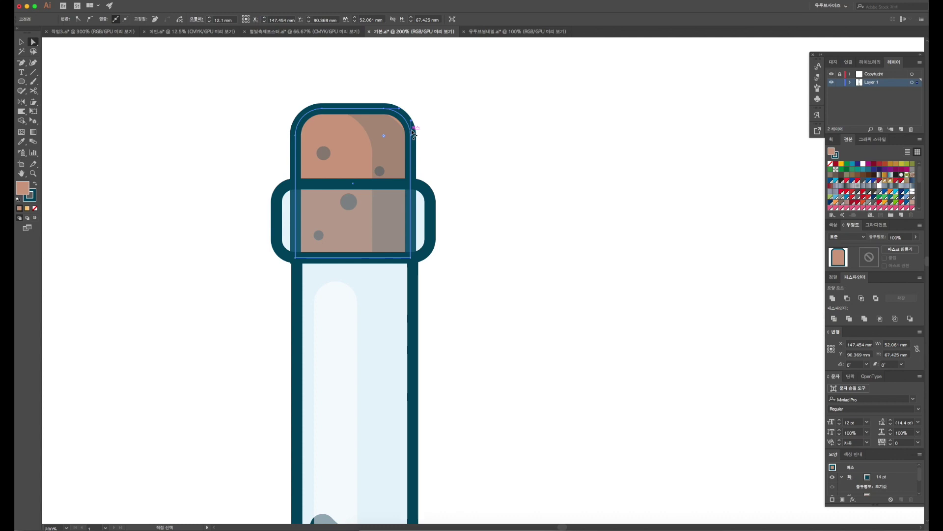
pyautogui.click(412, 126)
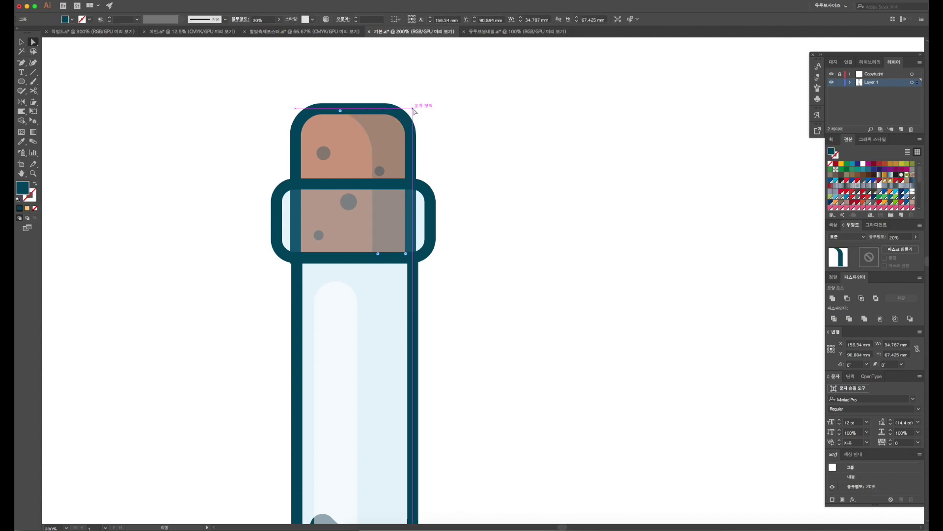
pyautogui.keyDown('ctrl'); pyautogui.click(430, 159); pyautogui.keyUp('ctrl')
pyautogui.hotkey('ctrl', '1')
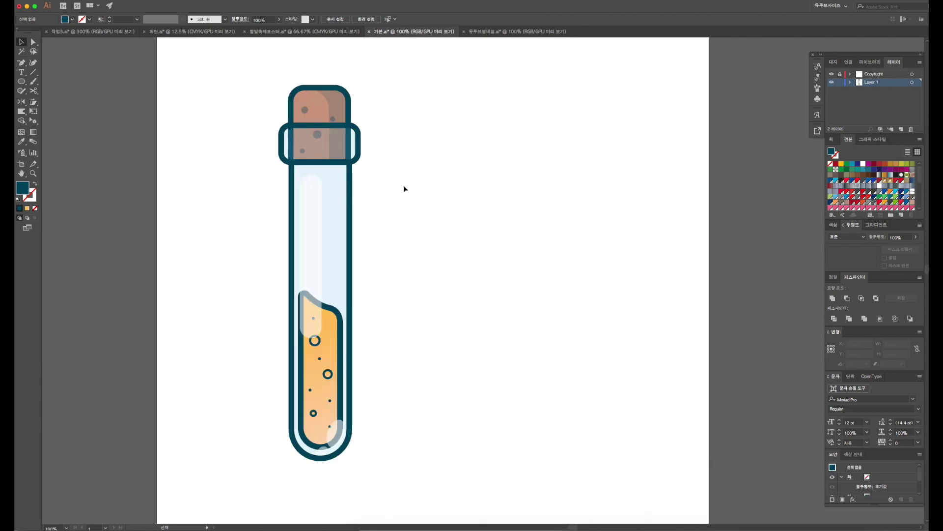
# - Group the finished test tube and paste a copy beside the original
pyautogui.click(322, 171)
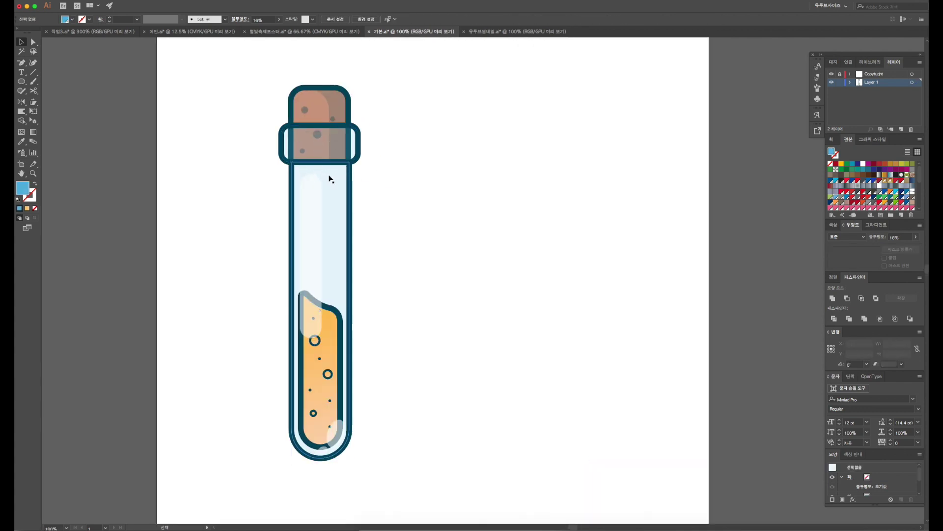
pyautogui.moveTo(378, 77); pyautogui.dragTo(267, 485)
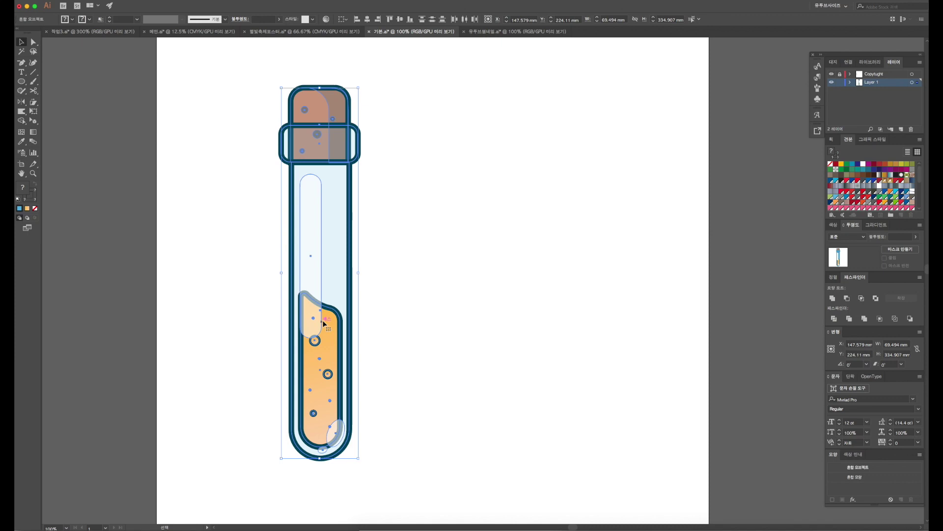
pyautogui.moveTo(324, 321); pyautogui.dragTo(295, 361)
pyautogui.rightClick(295, 361)
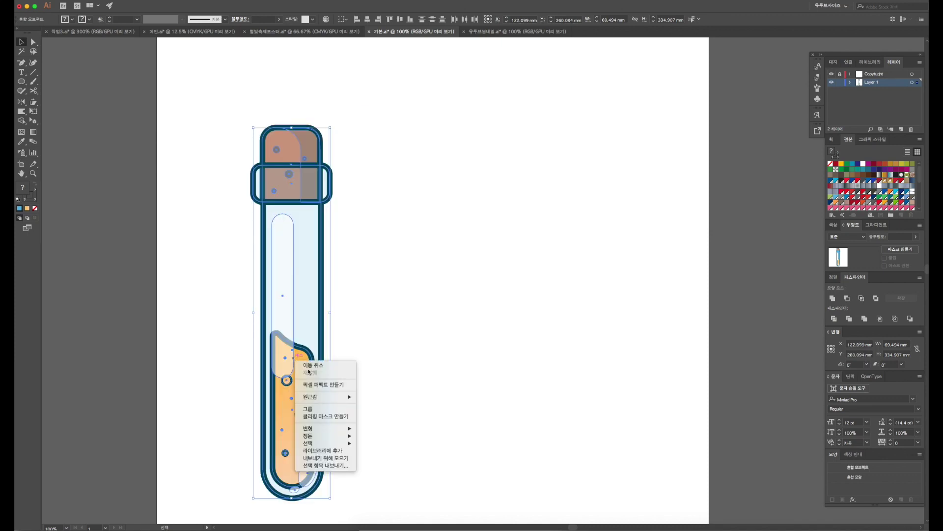
pyautogui.click(308, 409)
pyautogui.click(408, 219)
pyautogui.hotkey('ctrl', 'v')
pyautogui.moveTo(468, 235); pyautogui.dragTo(379, 269)
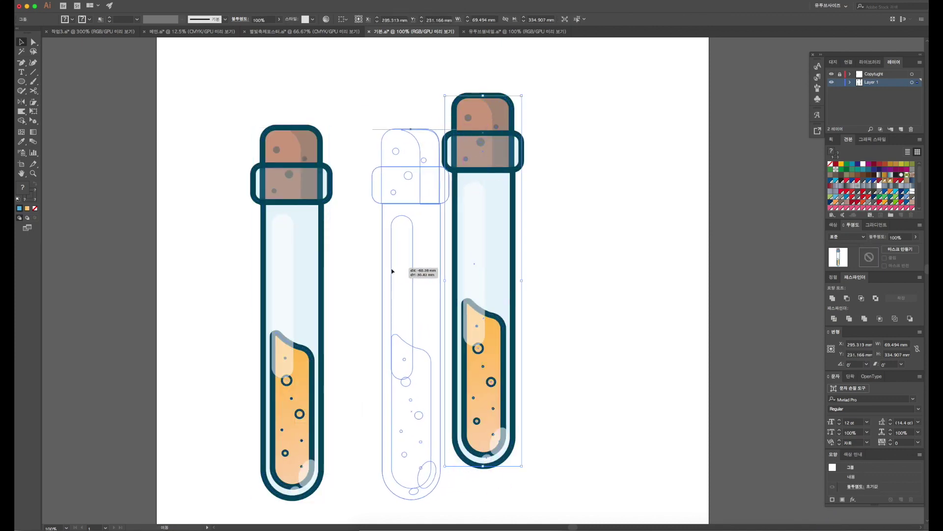
pyautogui.moveTo(378, 268); pyautogui.dragTo(379, 269)
# - Select the second tube's orange liquid shape to edit its gradient
pyautogui.click(501, 297)
pyautogui.press('a')
pyautogui.click(407, 376)
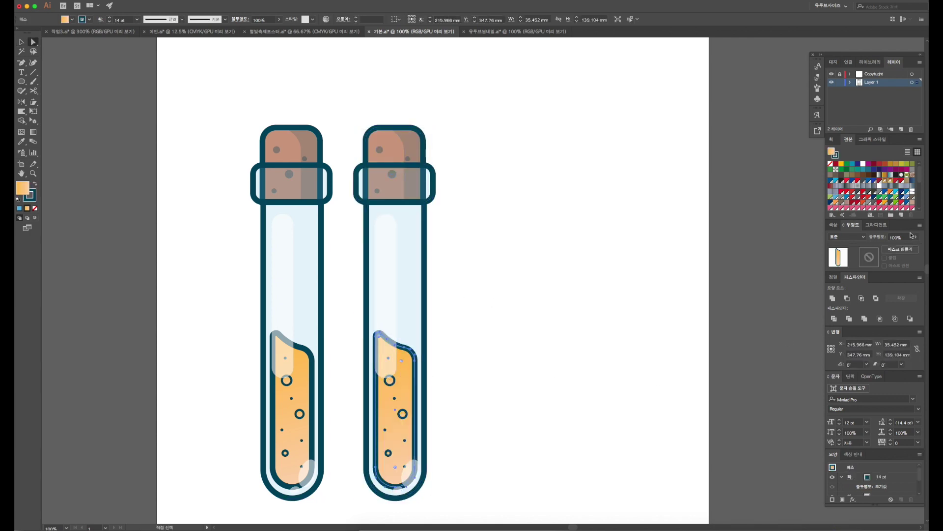
pyautogui.click(877, 225)
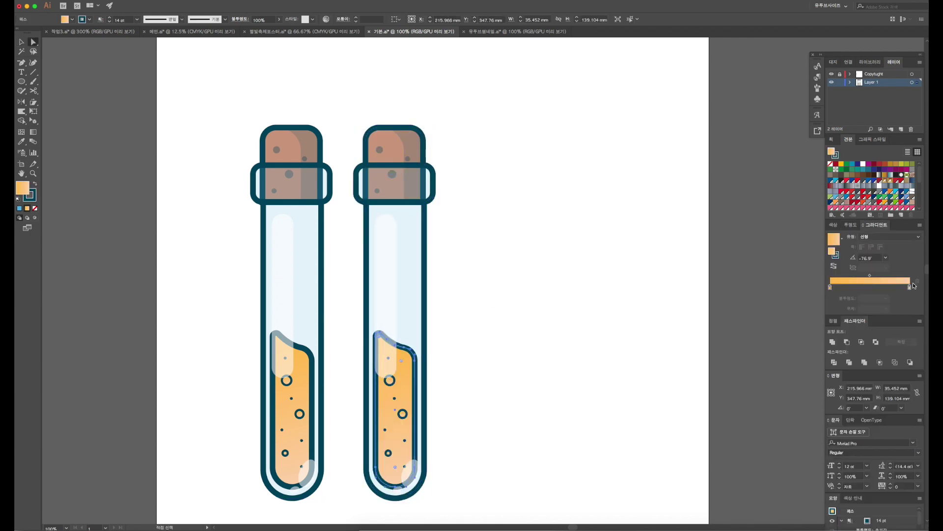
# - Recolour the second tube's liquid gradient from bright blue to light blue
pyautogui.doubleClick(830, 287)
pyautogui.click(874, 365)
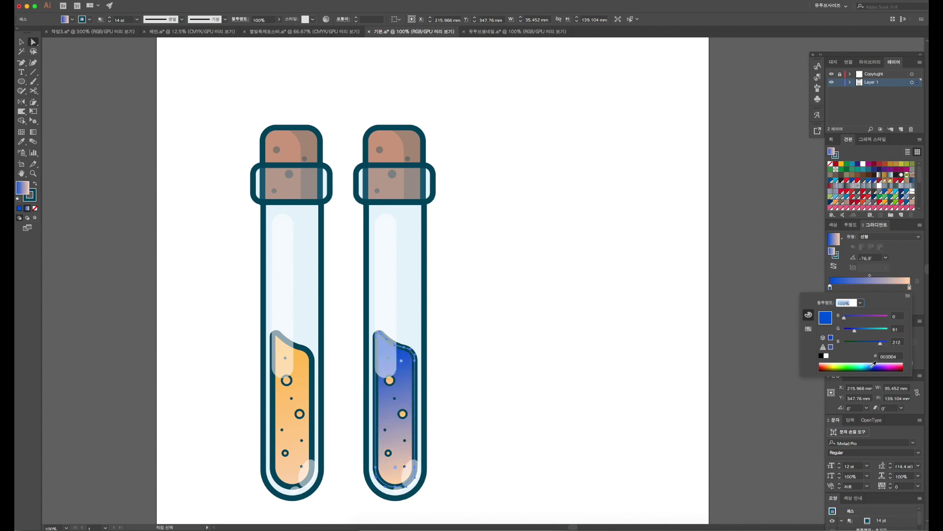
pyautogui.doubleClick(909, 288)
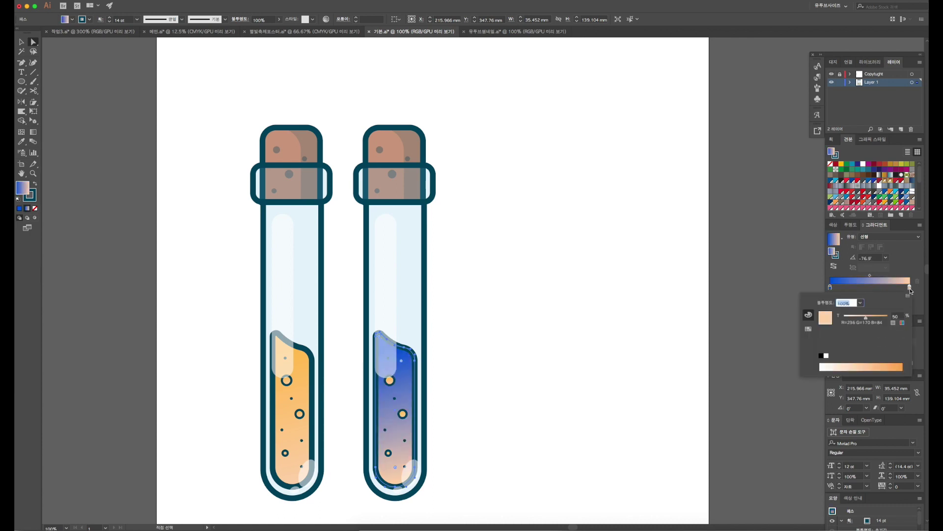
pyautogui.click(808, 329)
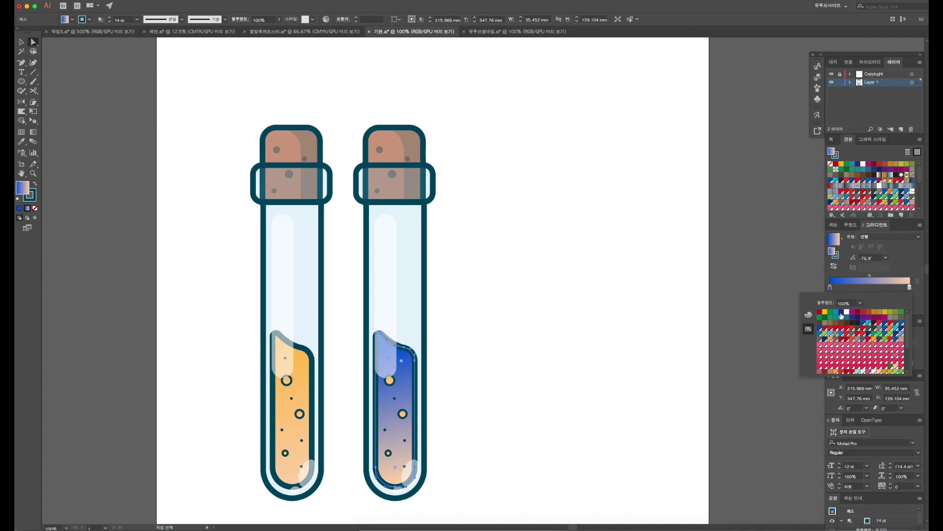
pyautogui.click(843, 316)
pyautogui.click(809, 317)
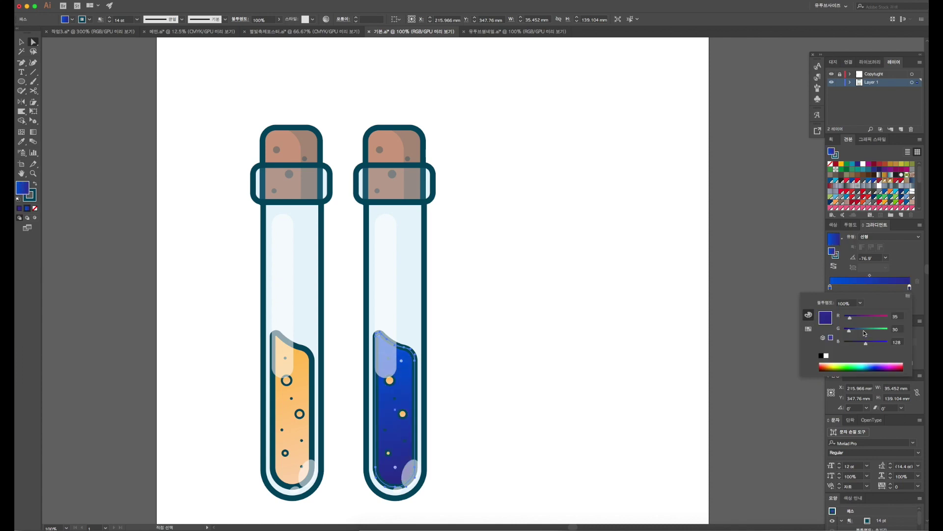
pyautogui.click(864, 331)
pyautogui.moveTo(872, 363); pyautogui.dragTo(875, 364)
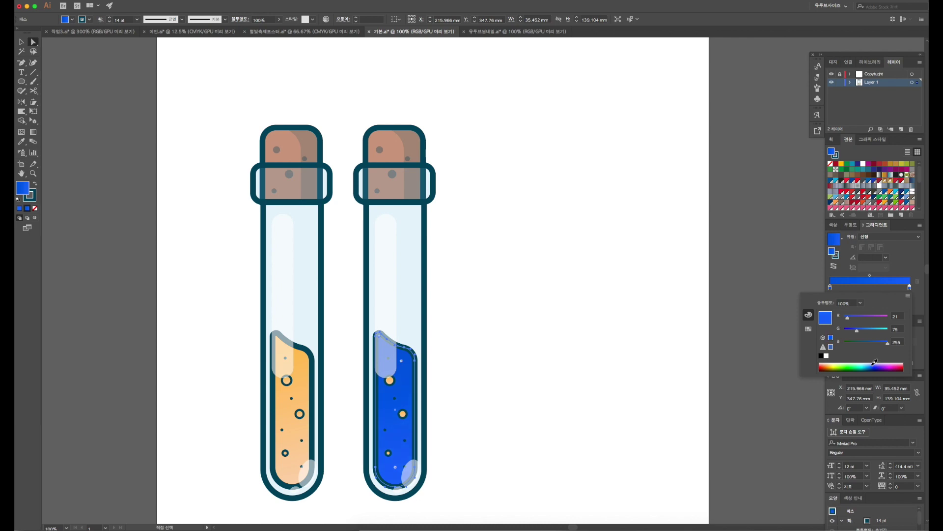
pyautogui.moveTo(875, 362); pyautogui.dragTo(875, 361)
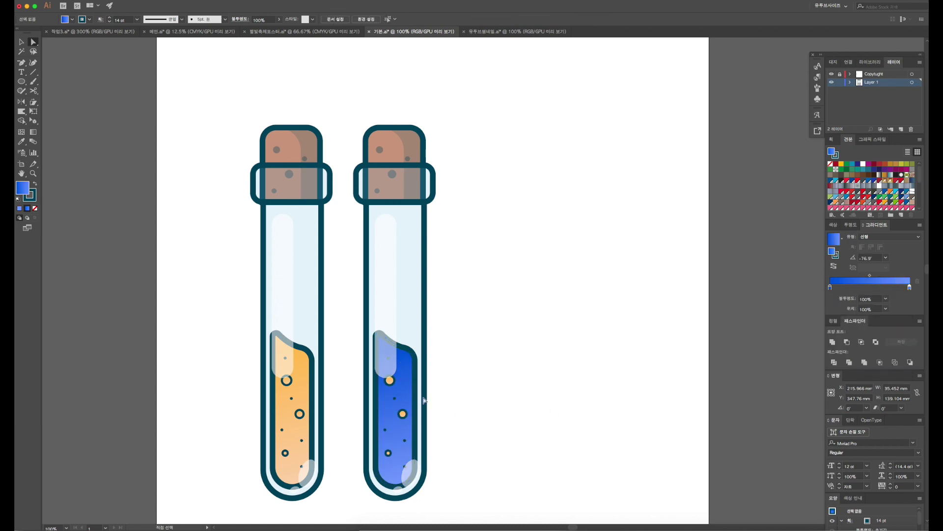
# - Fill the second tube's three bubbles with a dark blue swatch
pyautogui.click(390, 381)
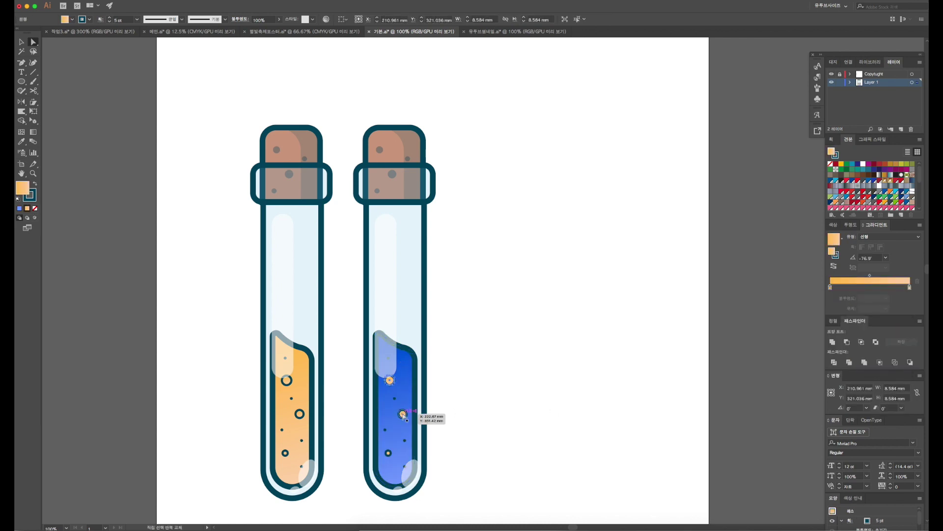
pyautogui.keyDown('shift'); pyautogui.click(403, 413); pyautogui.keyUp('shift')
pyautogui.keyDown('shift'); pyautogui.click(388, 453); pyautogui.keyUp('shift')
pyautogui.press('i')
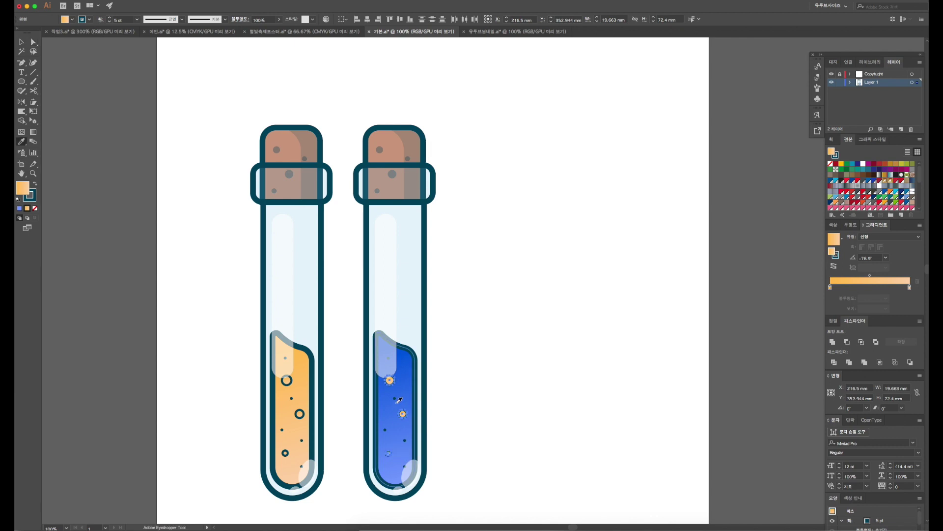
pyautogui.click(411, 399)
pyautogui.hotkey('ctrl', 'z')
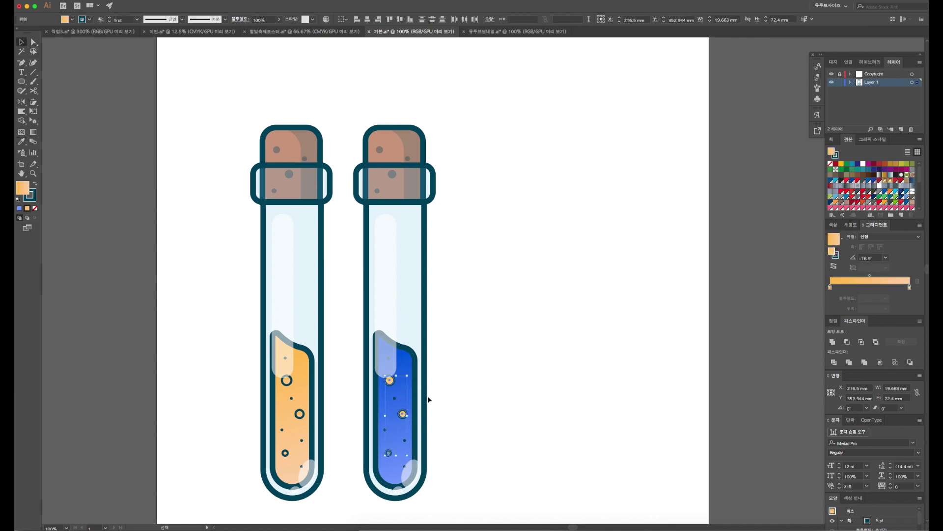
pyautogui.click(874, 169)
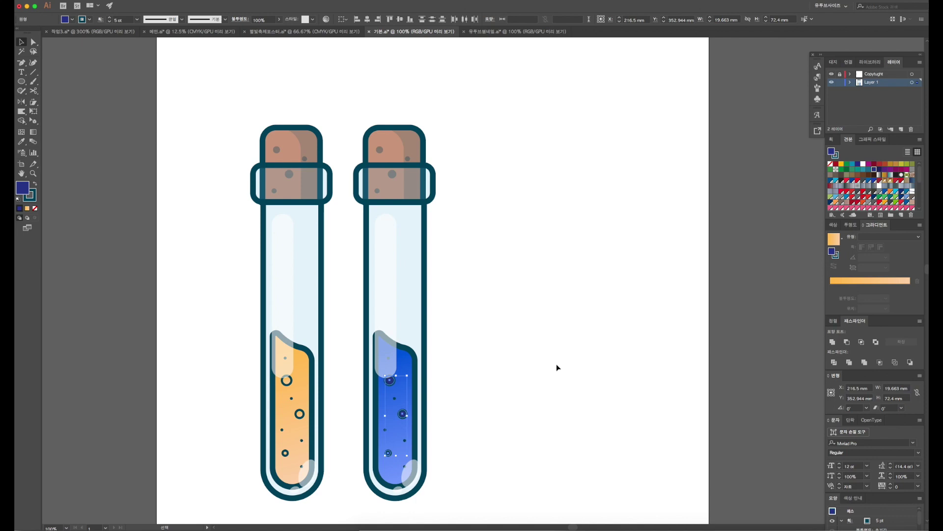
pyautogui.click(456, 374)
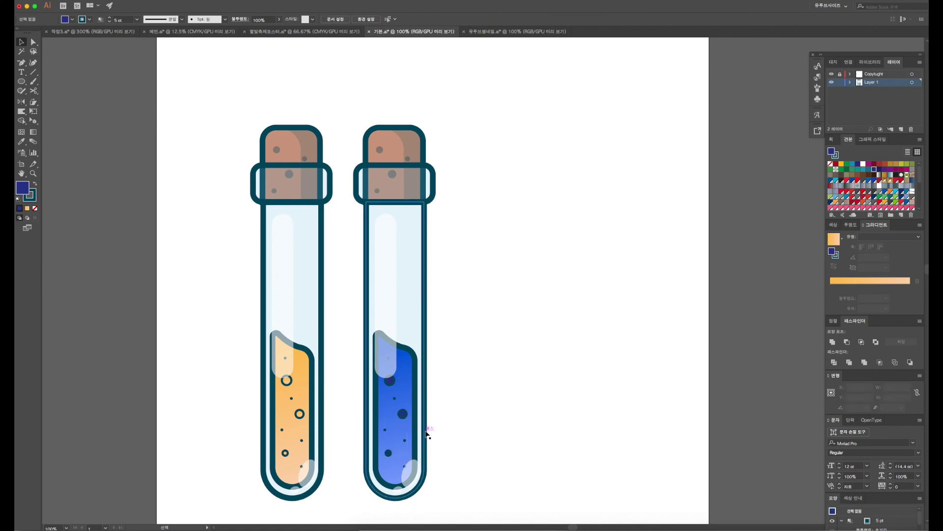
pyautogui.hotkey('ctrl', 'z')
pyautogui.hotkey('ctrl', 'z')
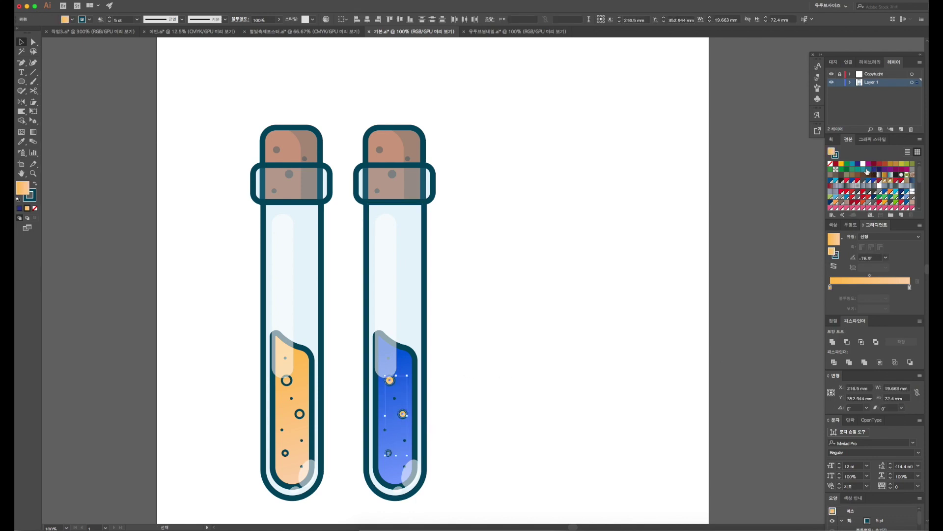
pyautogui.click(896, 192)
pyautogui.click(909, 202)
pyautogui.click(482, 351)
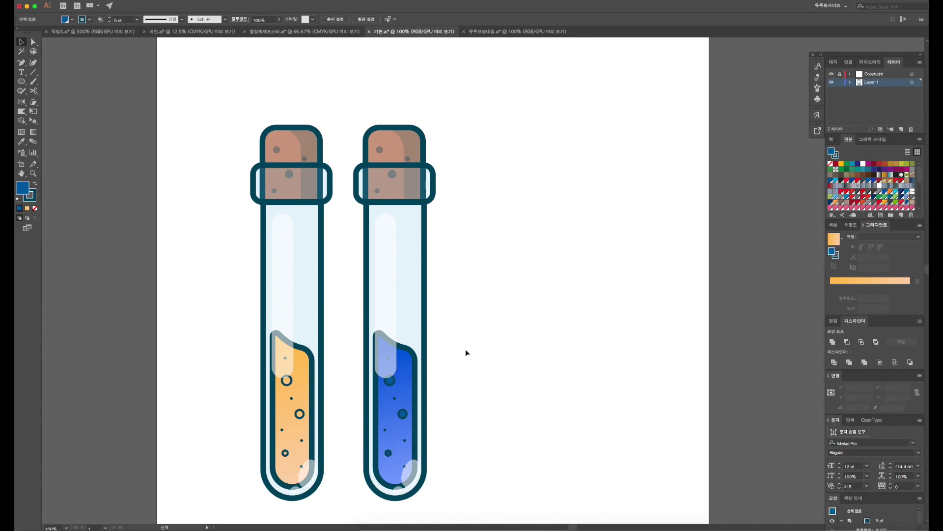
# - Copy and paste the blue tube to create a third tube
pyautogui.click(413, 330)
pyautogui.hotkey('ctrl', 'c')
pyautogui.hotkey('ctrl', 'v')
# - Place the third tube at right and give its liquid a green-to-cyan gradient
pyautogui.moveTo(482, 276)
pyautogui.mouseDown()
pyautogui.moveTo(484, 313)
pyautogui.moveTo(497, 319)
pyautogui.mouseUp()
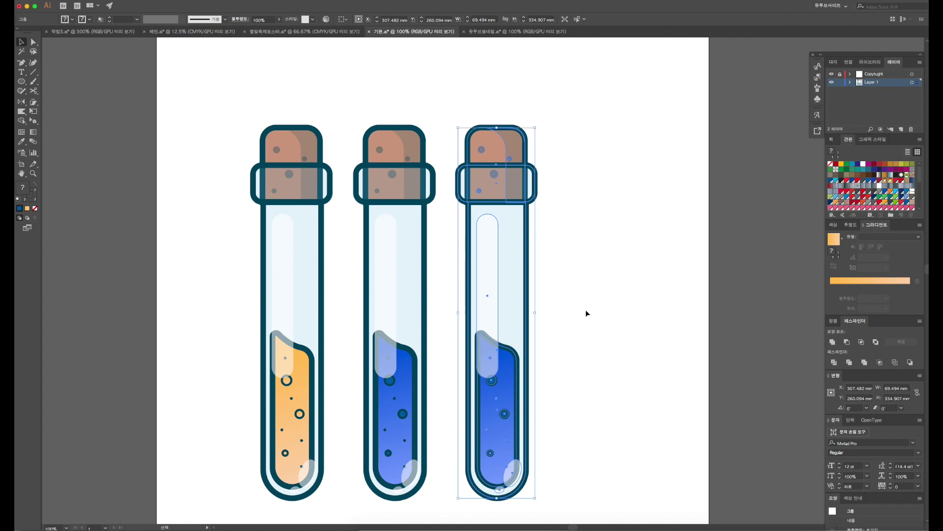
pyautogui.press('a')
pyautogui.click(509, 432)
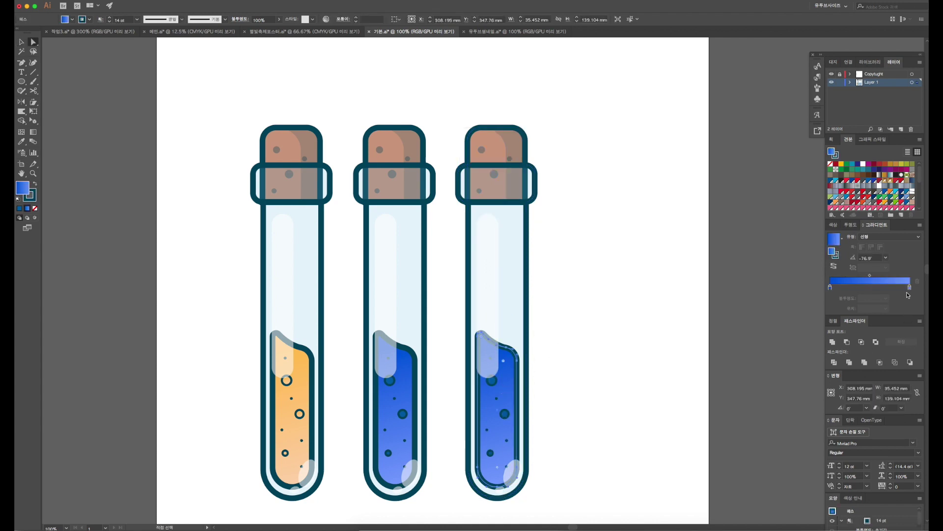
pyautogui.doubleClick(830, 286)
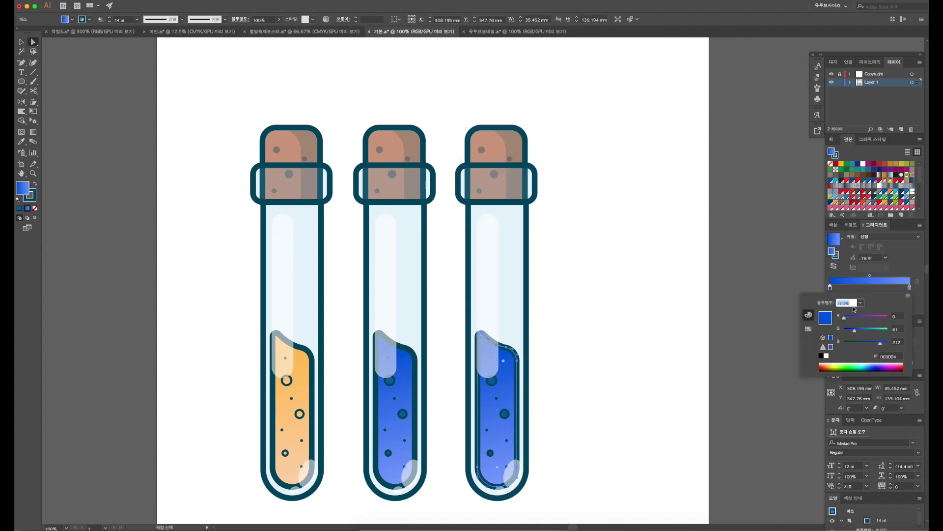
pyautogui.click(848, 366)
pyautogui.doubleClick(910, 287)
pyautogui.click(882, 332)
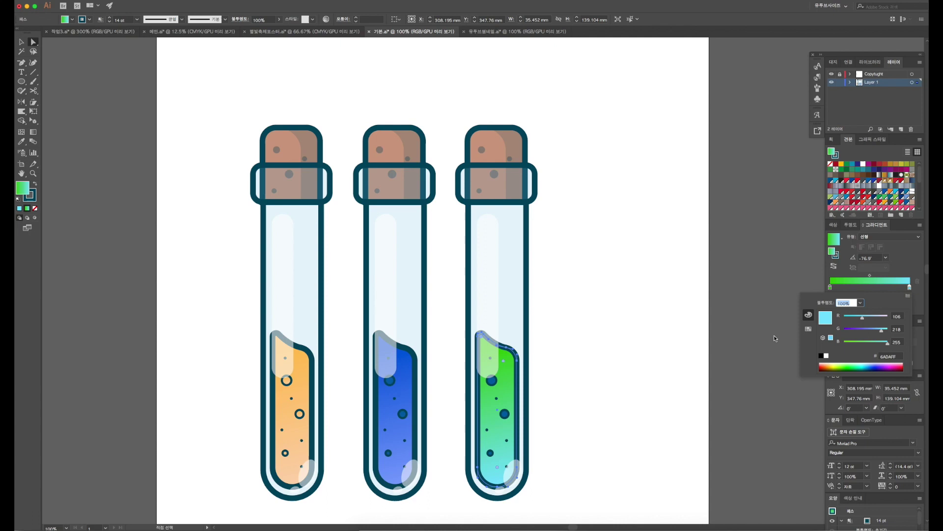
# - Fill the third tube's three bubbles with a dark teal swatch
pyautogui.click(492, 380)
pyautogui.moveTo(492, 380); pyautogui.dragTo(506, 417)
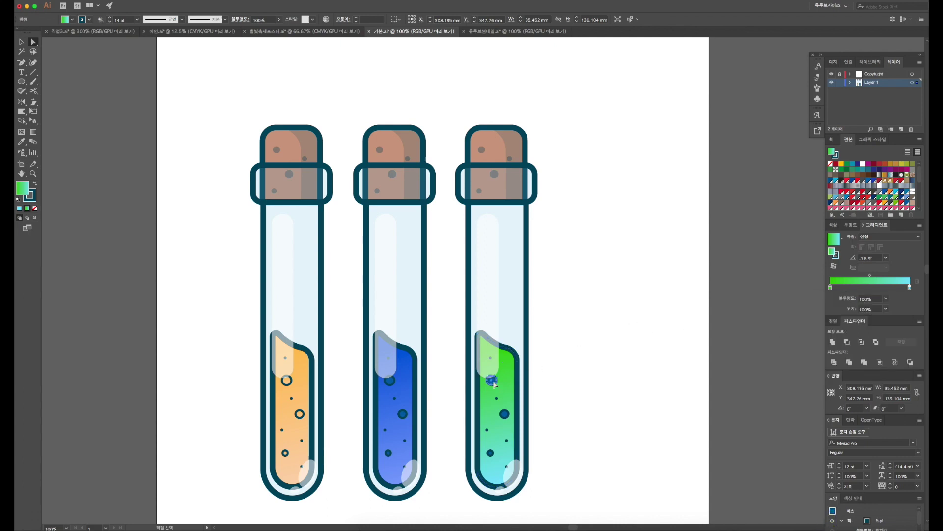
pyautogui.keyDown('shift'); pyautogui.click(505, 414); pyautogui.keyUp('shift')
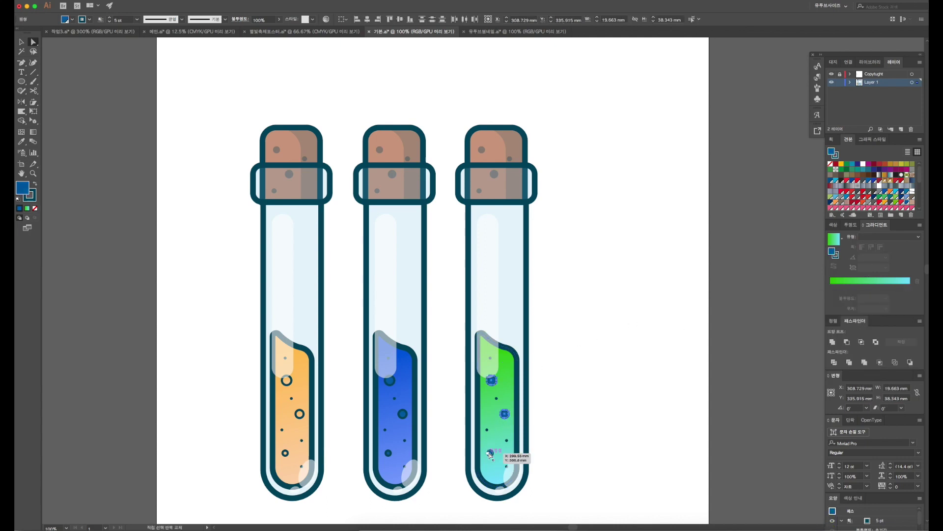
pyautogui.keyDown('shift'); pyautogui.click(490, 453); pyautogui.keyUp('shift')
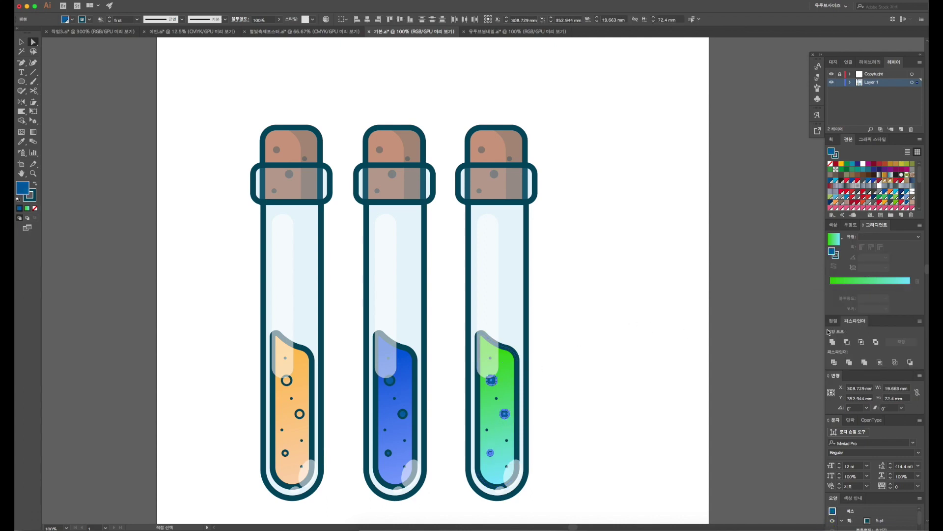
pyautogui.click(852, 170)
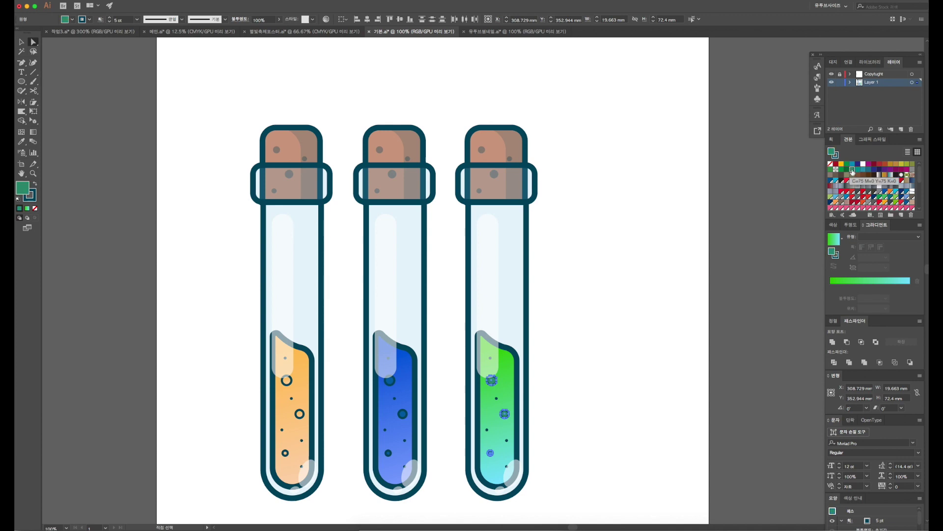
pyautogui.click(612, 418)
pyautogui.scroll(-2, 594, 399)
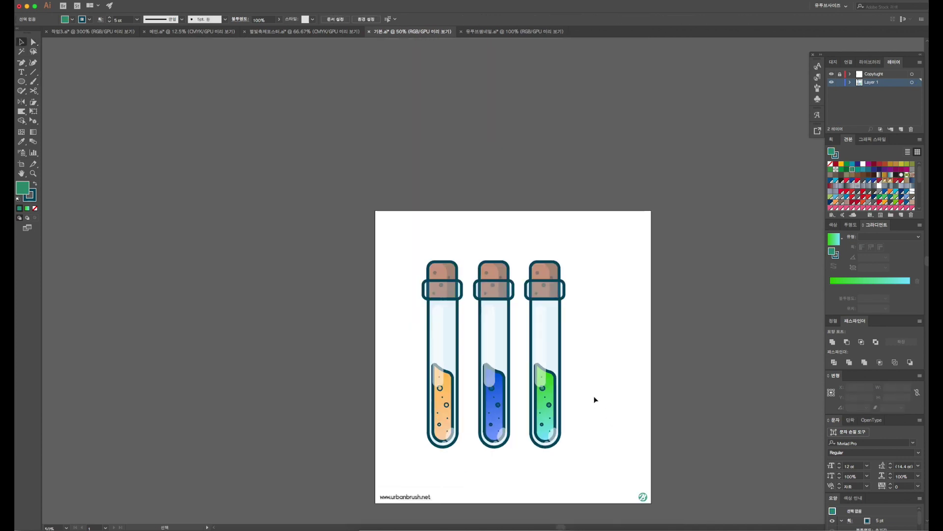
# - Shift all three test tubes slightly to the right
pyautogui.scroll(1, 594, 399)
pyautogui.scroll(-1, 562, 408)
pyautogui.scroll(-1, 561, 407)
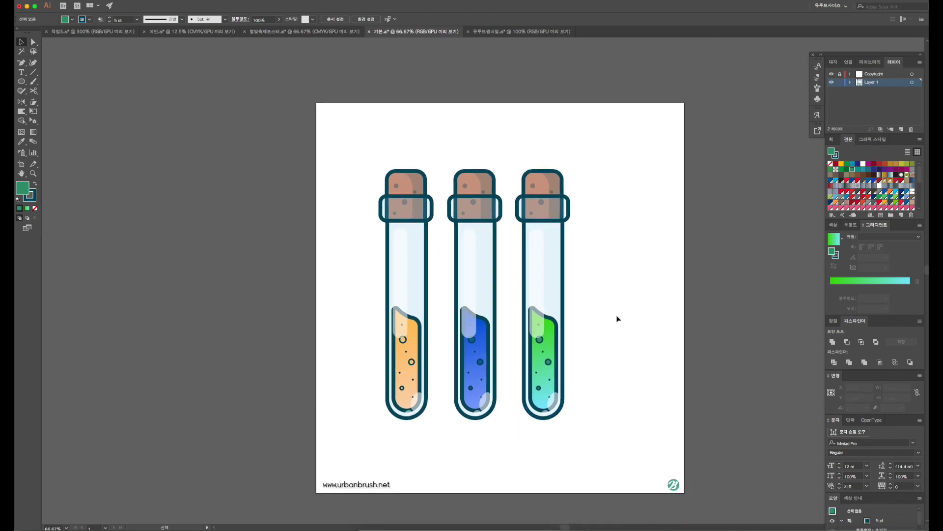
pyautogui.moveTo(598, 176); pyautogui.dragTo(321, 480)
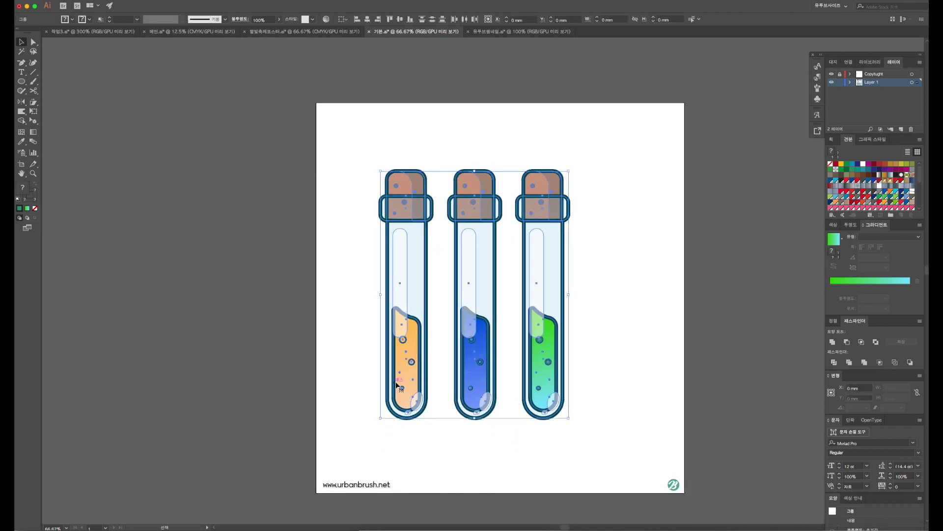
pyautogui.moveTo(411, 374); pyautogui.dragTo(430, 378)
pyautogui.click(359, 350)
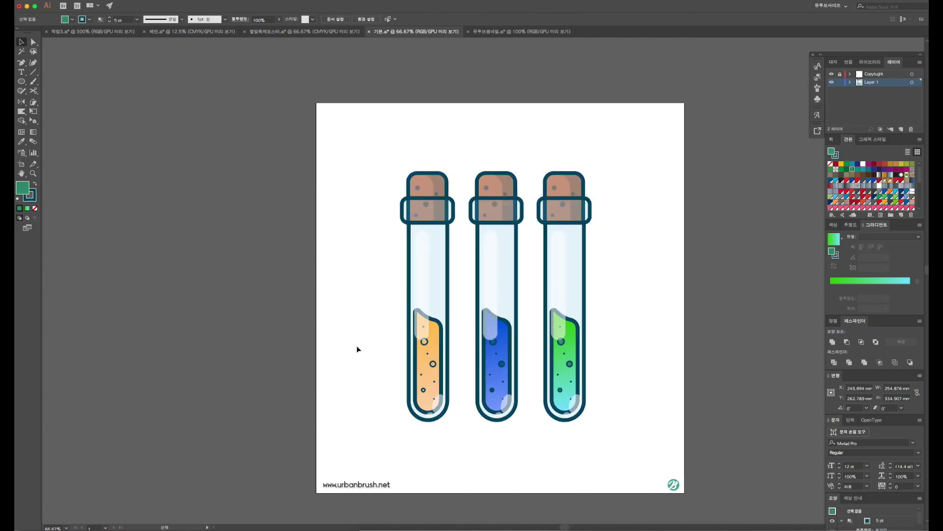
# - Draw a long bar across the tubes below the corks and fill it mustard yellow
pyautogui.click(22, 83)
pyautogui.click(50, 81)
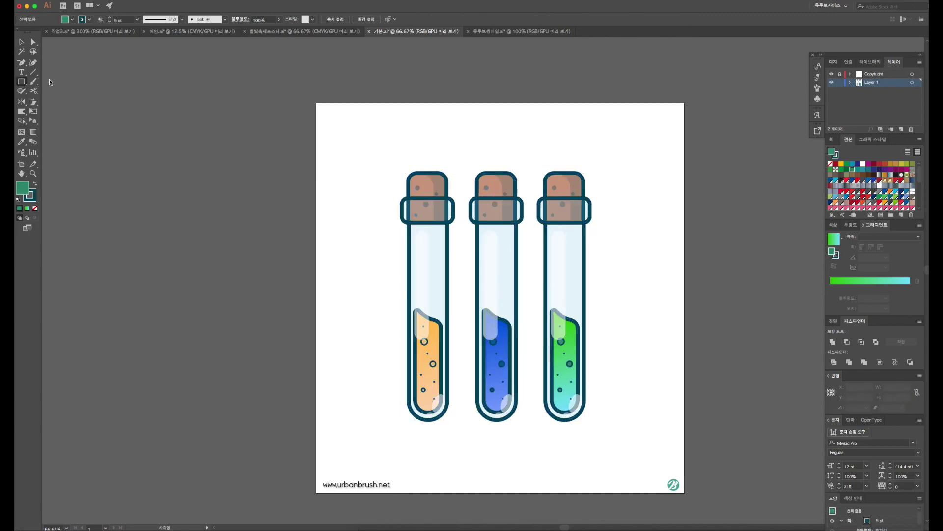
pyautogui.moveTo(363, 243); pyautogui.dragTo(630, 260)
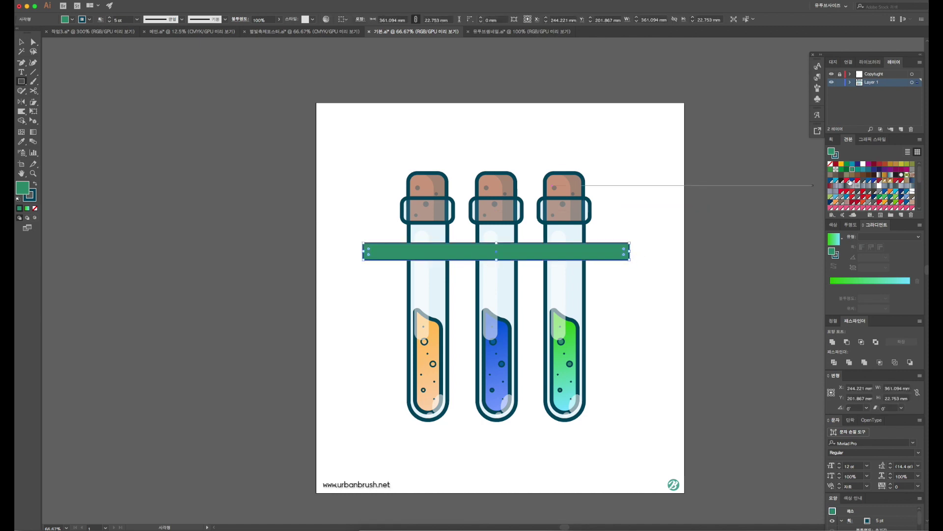
pyautogui.scroll(-3, 868, 180)
pyautogui.scroll(-3, 870, 181)
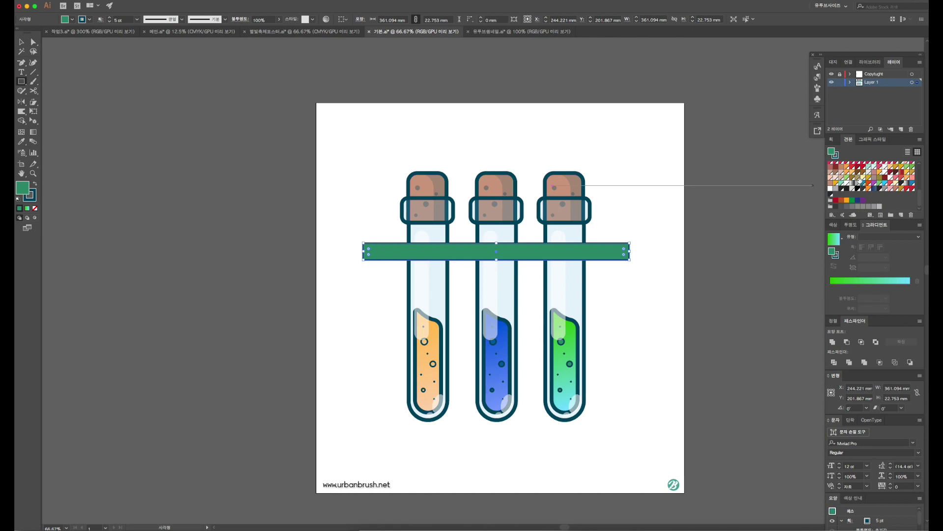
pyautogui.click(857, 181)
pyautogui.press('v')
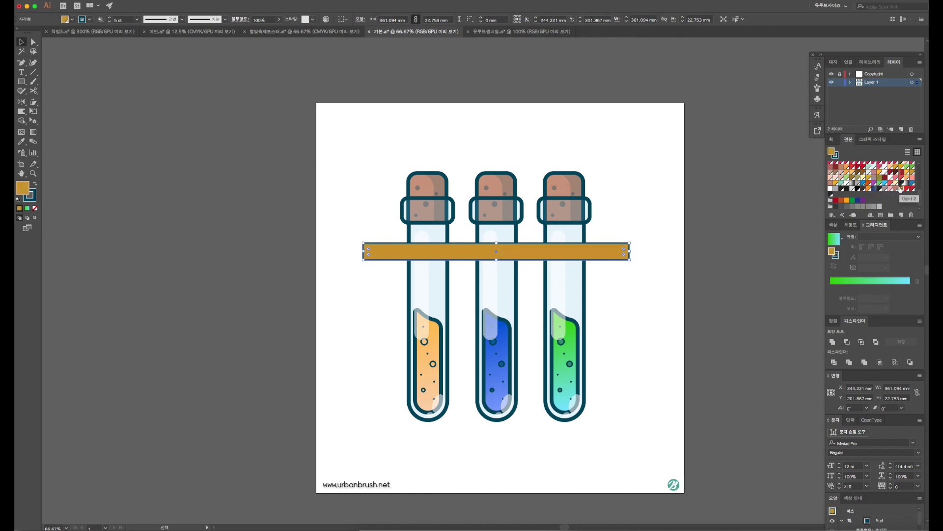
pyautogui.click(911, 172)
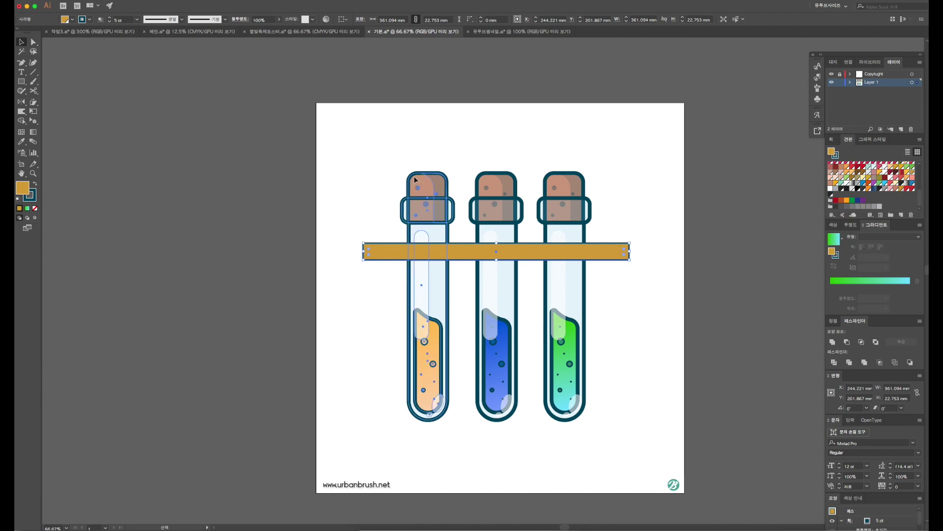
# - Reselect the mustard bar and thicken its dark outline
pyautogui.click(409, 281)
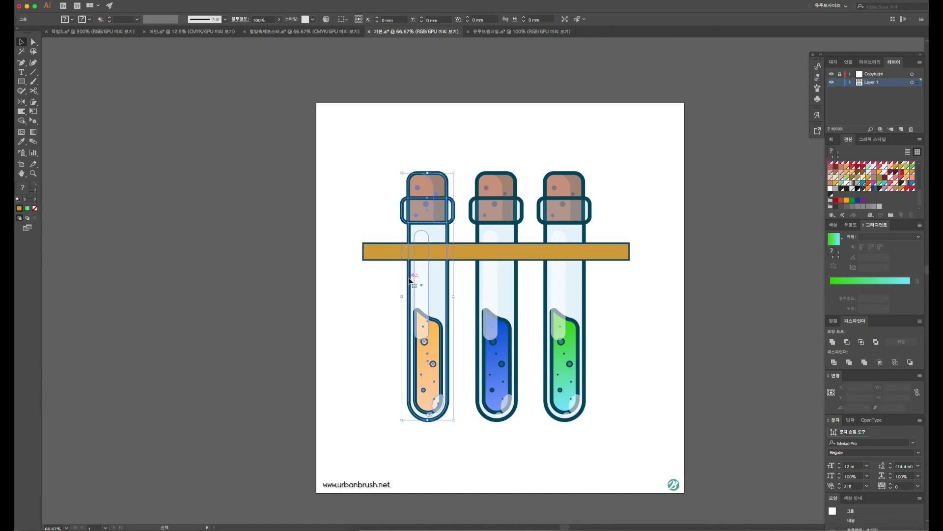
pyautogui.doubleClick(410, 281)
pyautogui.doubleClick(375, 284)
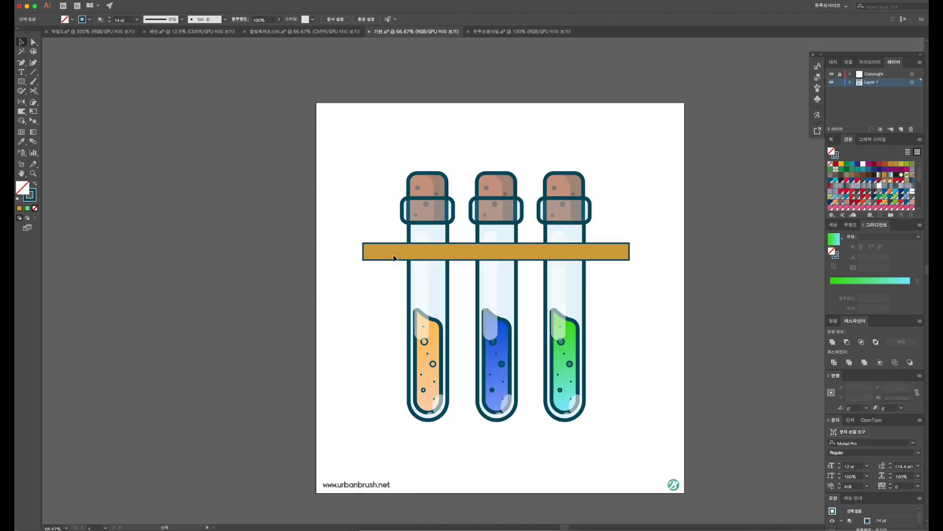
pyautogui.click(386, 248)
pyautogui.click(109, 19)
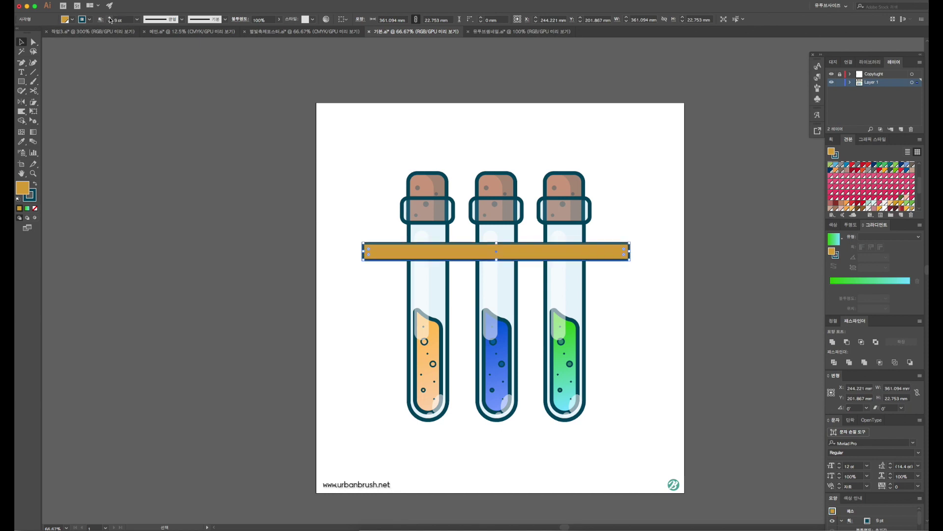
# - Raise the bar's stroke to 14 pt and duplicate it downward as a wider base bar
pyautogui.click(110, 18)
pyautogui.write('14')
pyautogui.click(279, 320)
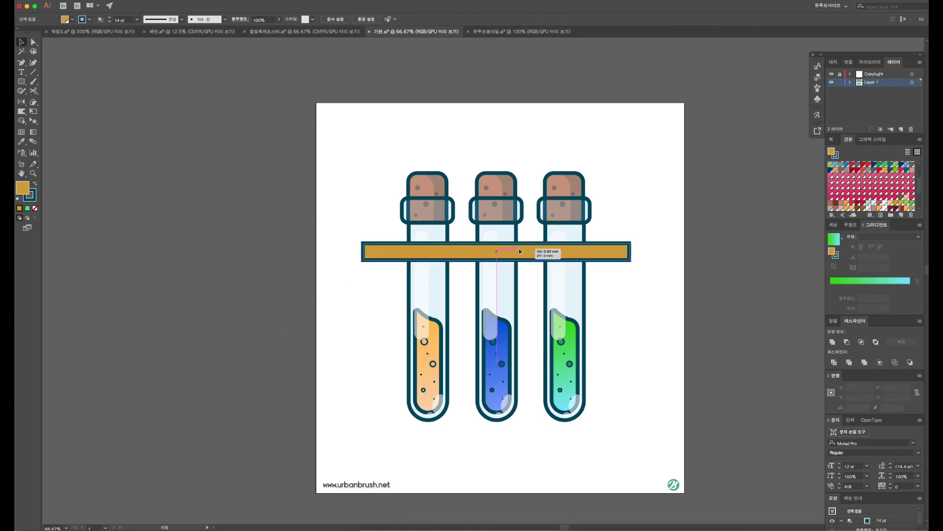
pyautogui.click(521, 251)
pyautogui.moveTo(524, 249)
pyautogui.mouseDown()
pyautogui.moveTo(542, 439)
pyautogui.moveTo(525, 438)
pyautogui.mouseUp()
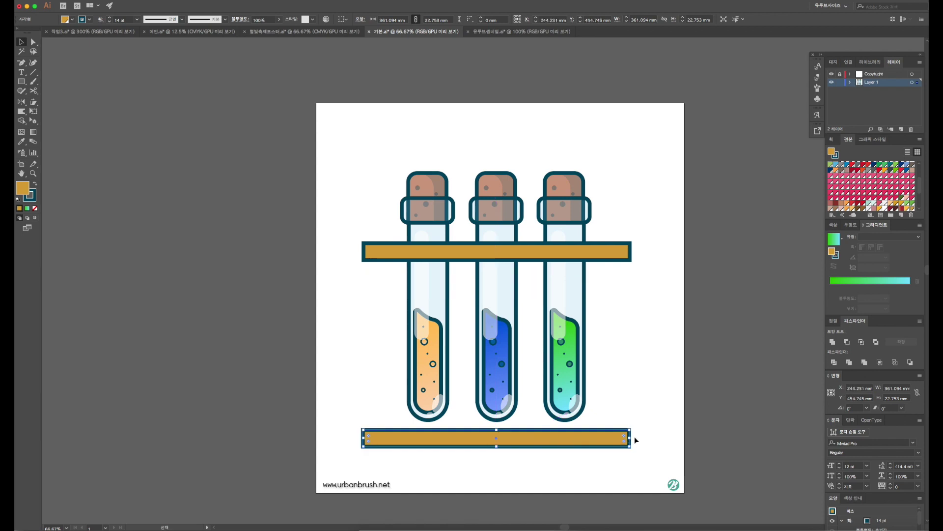
pyautogui.moveTo(632, 438); pyautogui.dragTo(655, 440)
pyautogui.click(521, 465)
# - Draw two upright rack posts between the top and base bars and align them
pyautogui.click(21, 81)
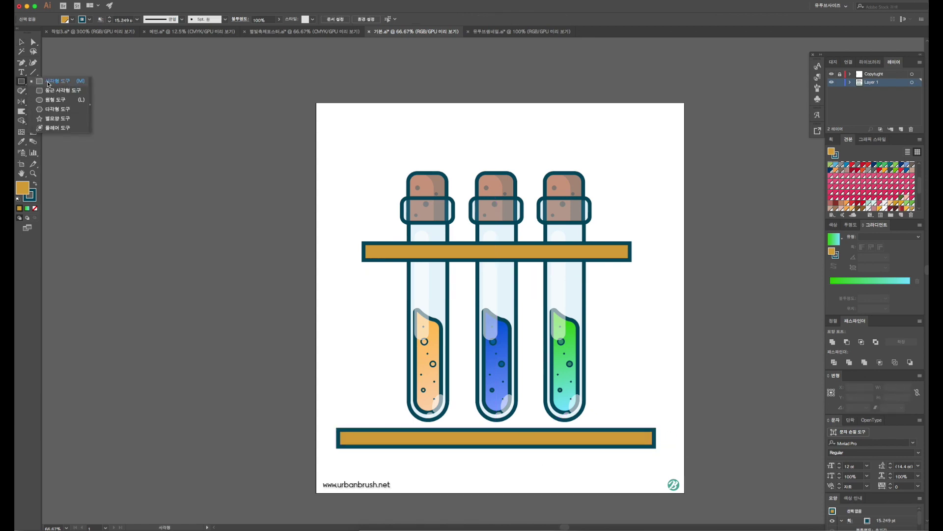
pyautogui.moveTo(374, 261)
pyautogui.mouseDown()
pyautogui.moveTo(384, 431)
pyautogui.moveTo(484, 358)
pyautogui.mouseUp()
pyautogui.press('v')
pyautogui.moveTo(495, 322); pyautogui.dragTo(616, 377)
pyautogui.keyDown('shift'); pyautogui.click(376, 357); pyautogui.keyUp('shift')
pyautogui.moveTo(379, 358); pyautogui.dragTo(375, 362)
pyautogui.keyDown('shift'); pyautogui.click(581, 251); pyautogui.keyUp('shift')
pyautogui.keyDown('shift'); pyautogui.click(609, 437); pyautogui.keyUp('shift')
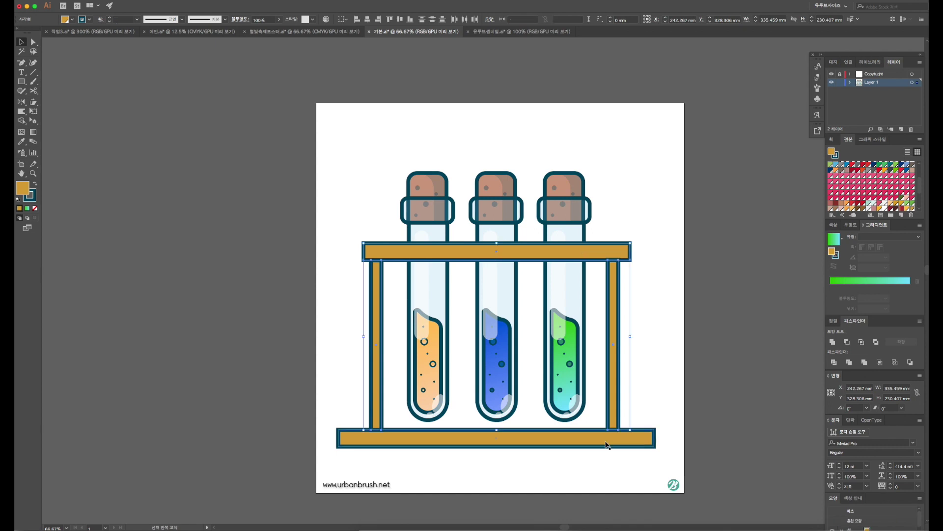
pyautogui.click(702, 340)
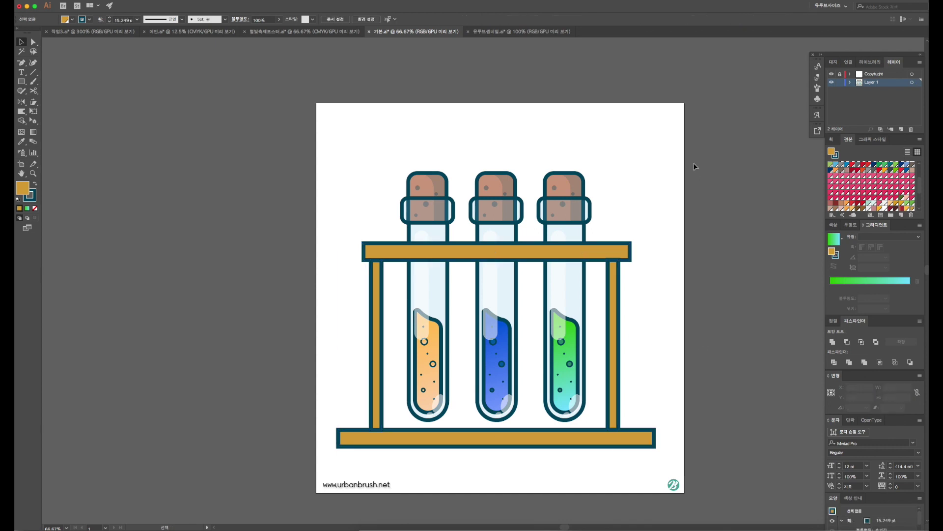
# - Scale the whole illustration down around its centre
pyautogui.hotkey('ctrl', 'a')
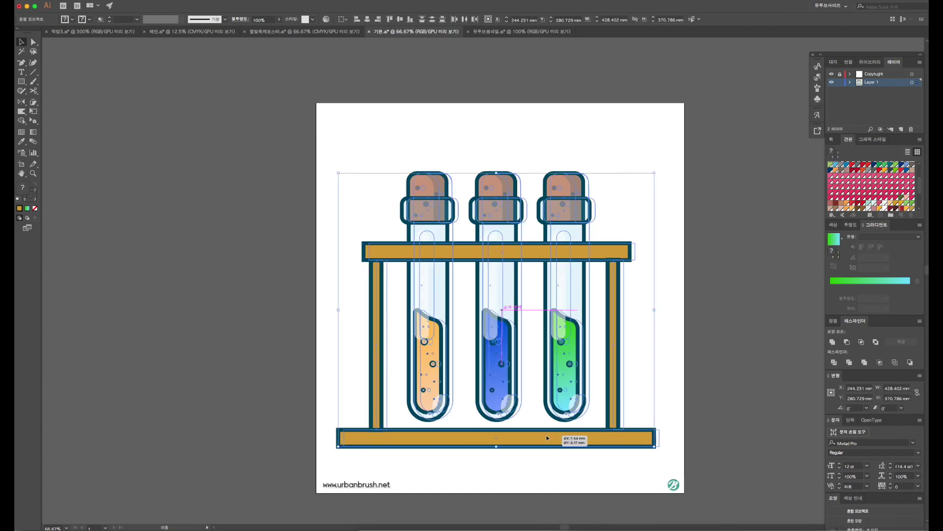
pyautogui.moveTo(541, 435); pyautogui.dragTo(547, 435)
pyautogui.moveTo(661, 448); pyautogui.dragTo(575, 411)
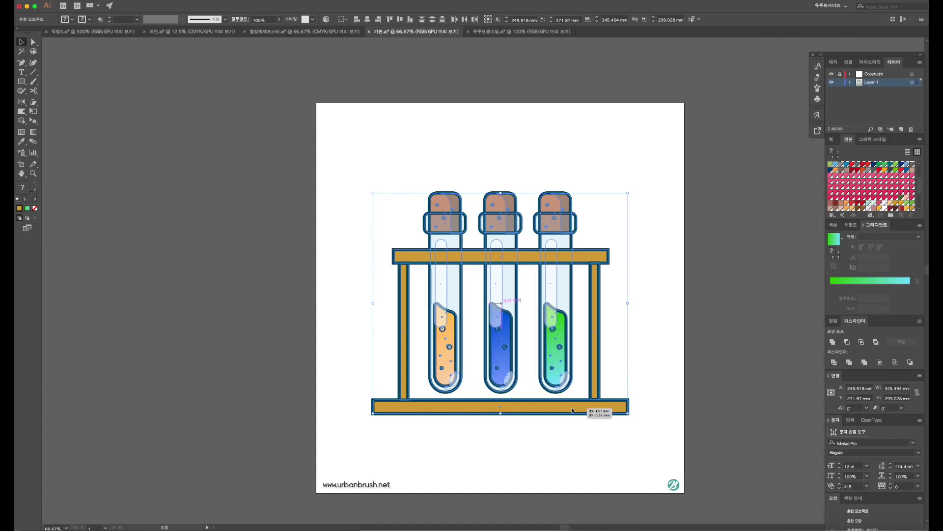
pyautogui.click(713, 359)
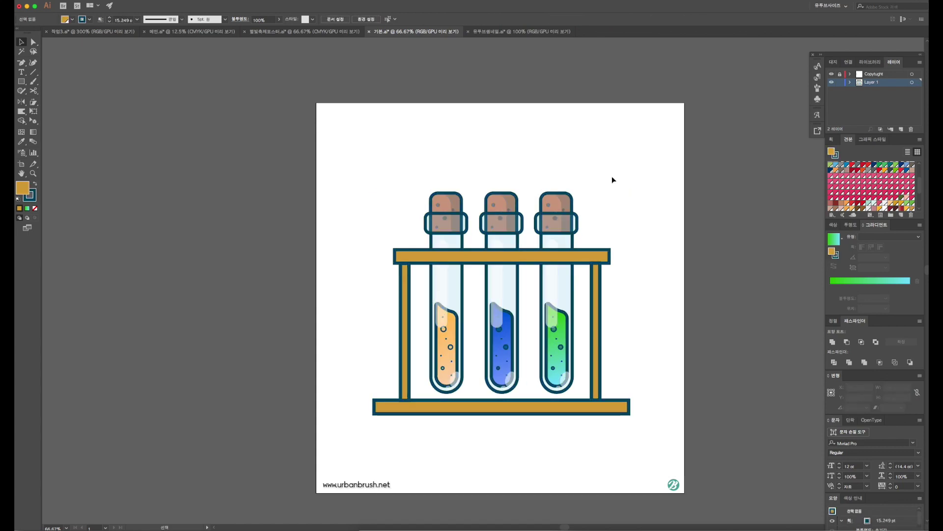
# - Round the top bar's ends into a pill shape and widen it slightly
pyautogui.click(595, 249)
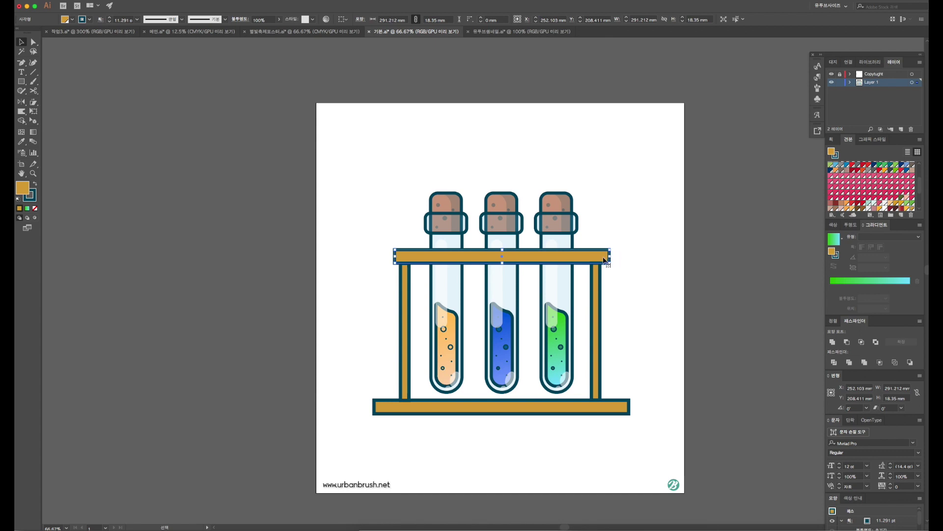
pyautogui.press('a')
pyautogui.moveTo(602, 256); pyautogui.dragTo(600, 260)
pyautogui.scroll(-1, 634, 266)
pyautogui.press('v')
pyautogui.moveTo(609, 238); pyautogui.dragTo(623, 241)
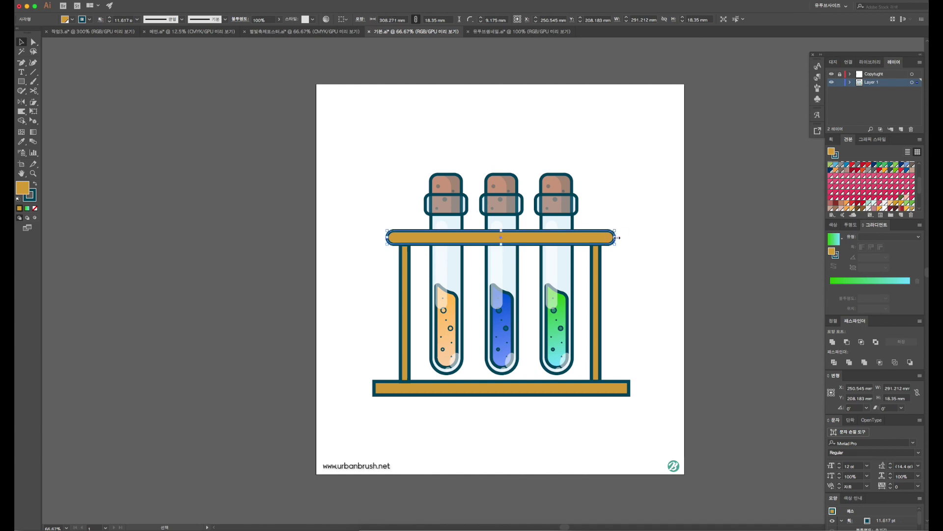
pyautogui.click(624, 242)
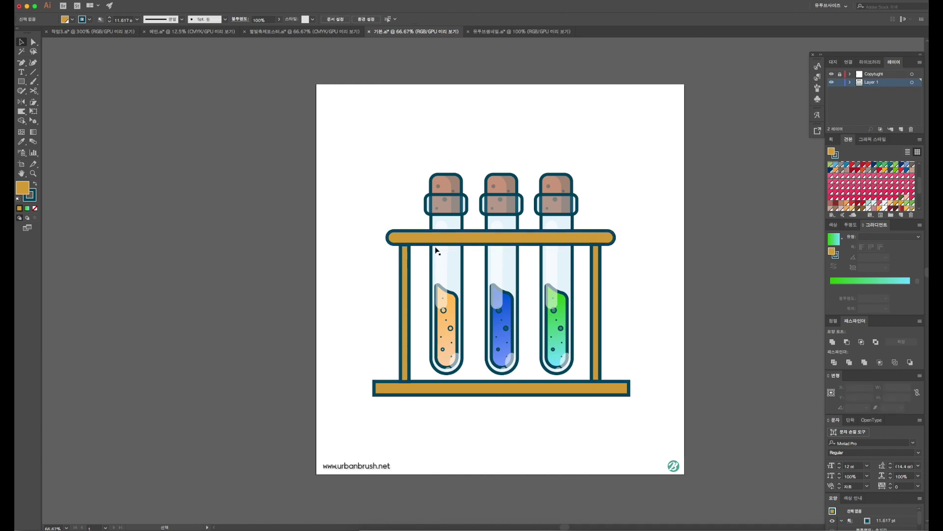
# - Add a dark 20% opacity shadow square on the left post and copy it to the right post
pyautogui.scroll(3, 450, 244)
pyautogui.scroll(-1, 450, 246)
pyautogui.scroll(-1, 450, 246)
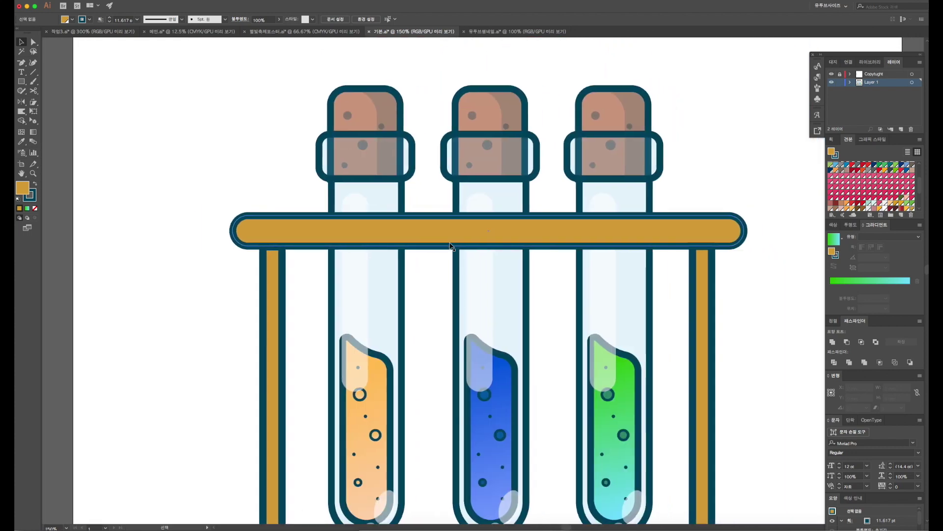
pyautogui.moveTo(24, 86); pyautogui.dragTo(37, 82)
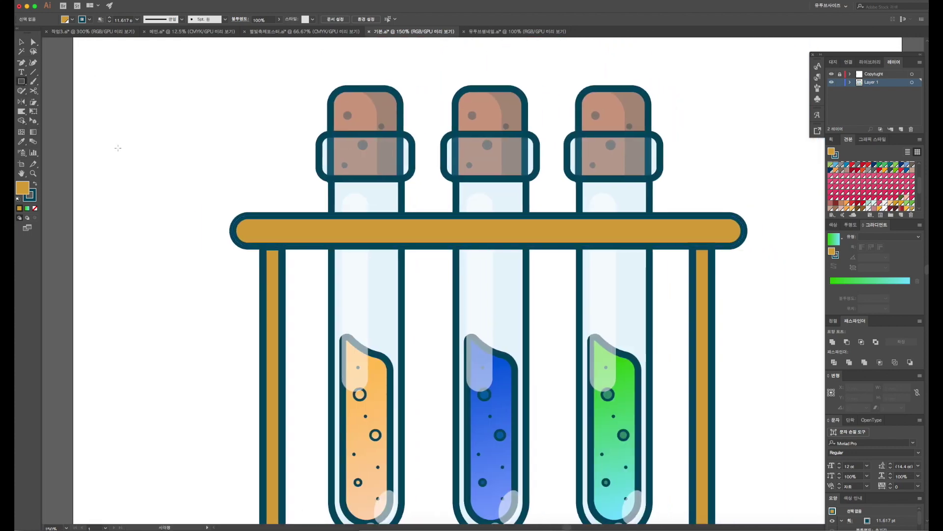
pyautogui.moveTo(263, 247); pyautogui.dragTo(282, 265)
pyautogui.moveTo(282, 265); pyautogui.dragTo(282, 265)
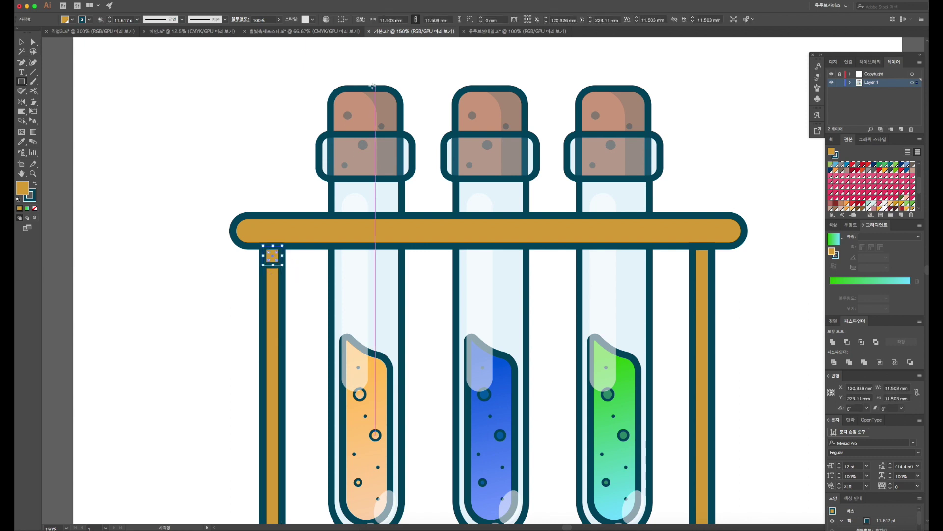
pyautogui.press('i')
pyautogui.click(382, 89)
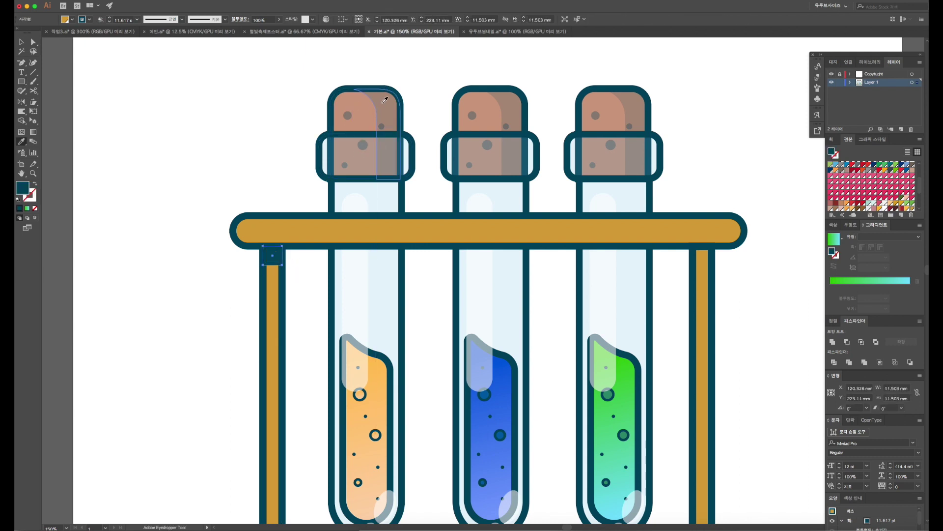
pyautogui.click(858, 225)
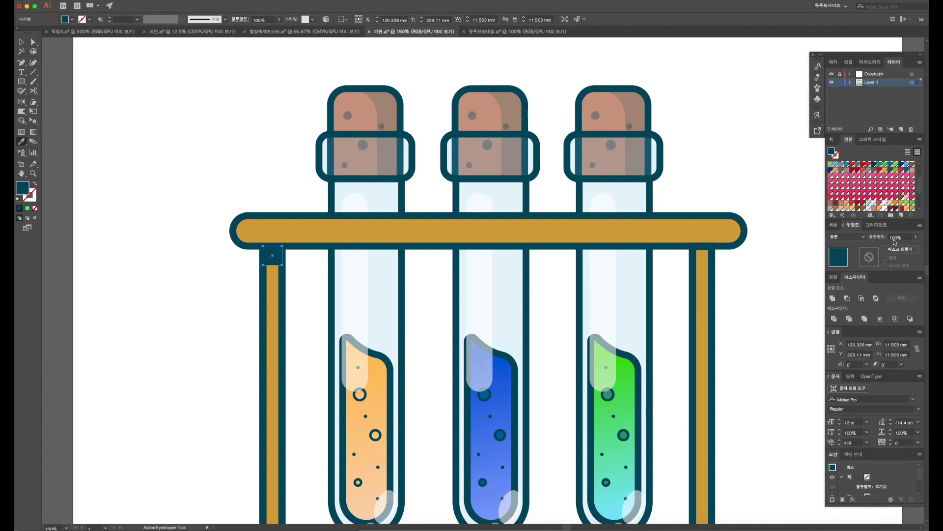
pyautogui.press('Return')
pyautogui.moveTo(273, 255)
pyautogui.mouseDown()
pyautogui.moveTo(483, 281)
pyautogui.moveTo(705, 259)
pyautogui.mouseUp()
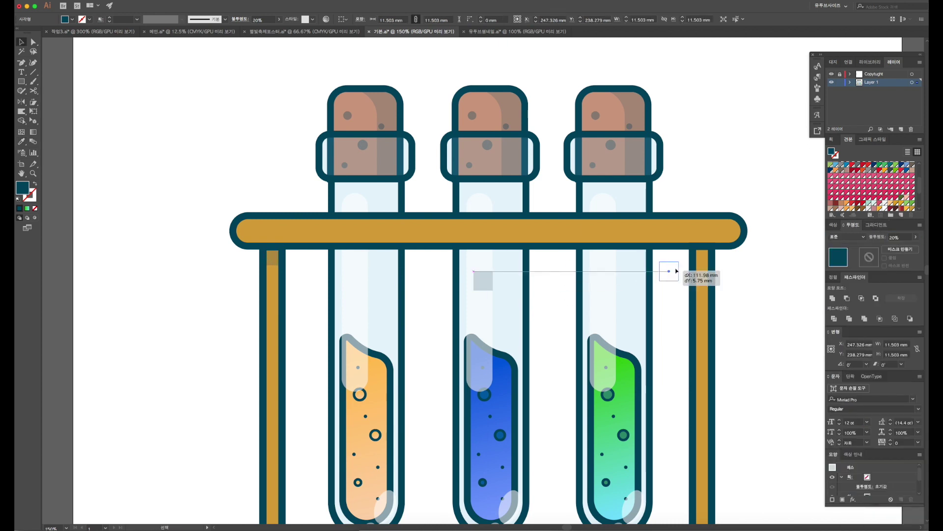
# - Add a dark translucent shadow strip inside the base bar
pyautogui.scroll(-1, 703, 260)
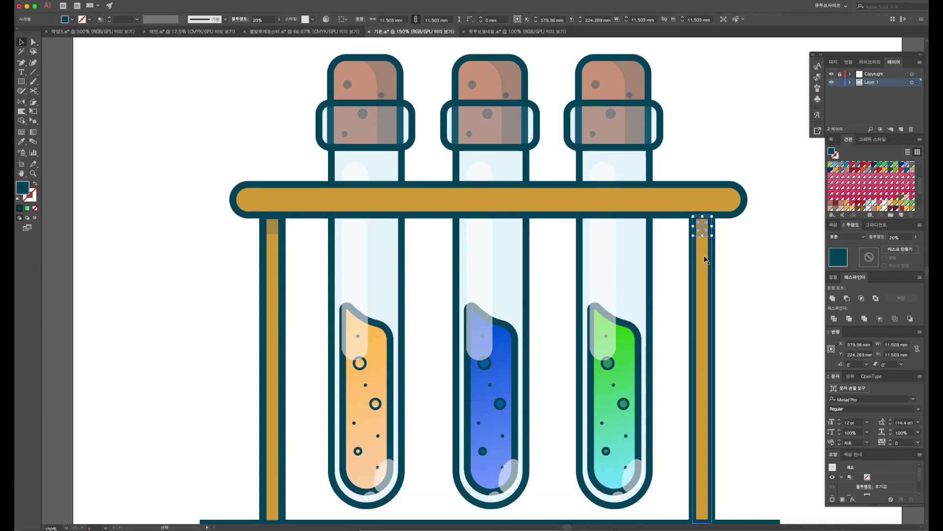
pyautogui.scroll(-4, 705, 260)
pyautogui.scroll(-1, 704, 255)
pyautogui.press('a')
pyautogui.click(472, 440)
pyautogui.moveTo(469, 389)
pyautogui.mouseDown()
pyautogui.moveTo(468, 288)
pyautogui.moveTo(469, 443)
pyautogui.moveTo(493, 437)
pyautogui.mouseUp()
pyautogui.press('i')
pyautogui.click(708, 127)
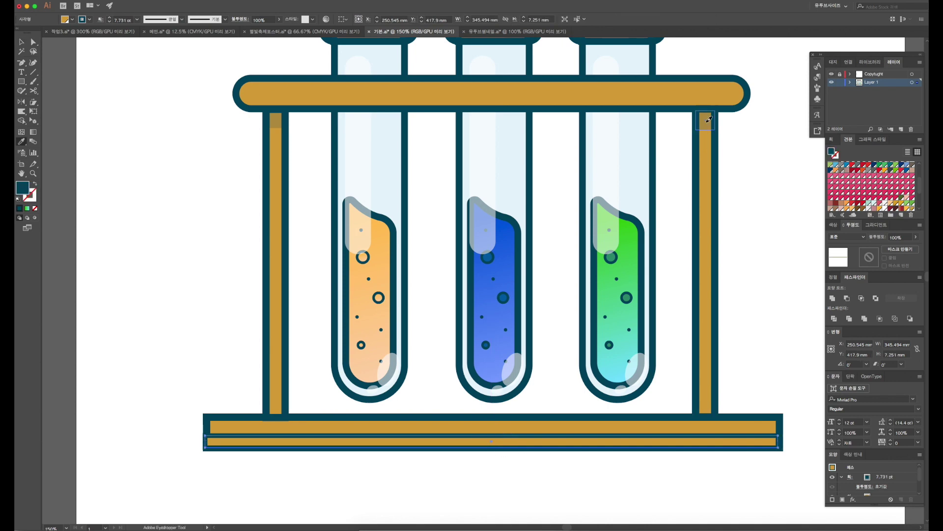
pyautogui.hotkey('ctrl', 'shift', 'a')
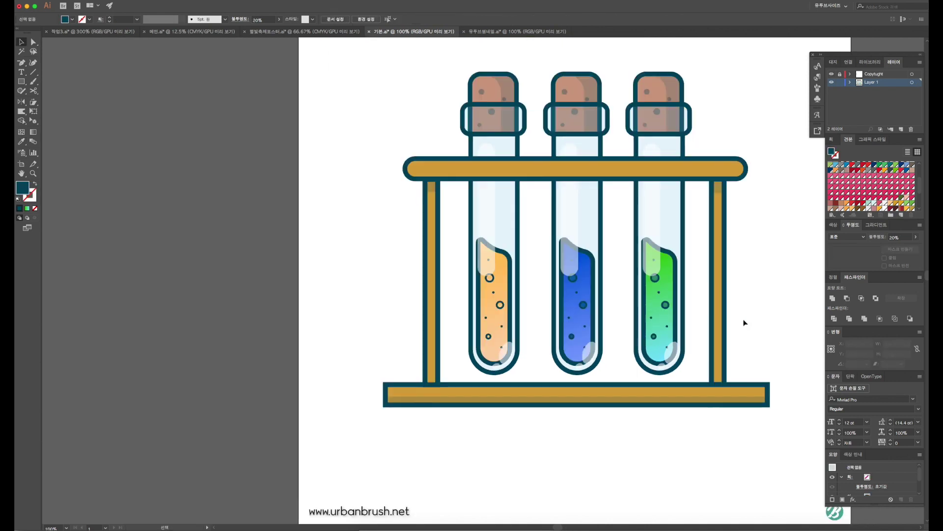
pyautogui.scroll(-1, 744, 322)
pyautogui.scroll(1, 718, 298)
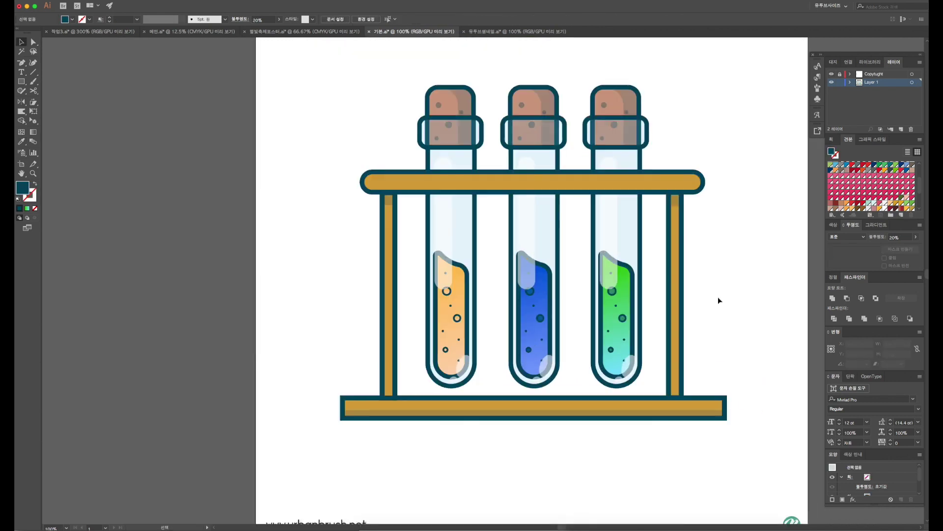
pyautogui.scroll(-2, 717, 298)
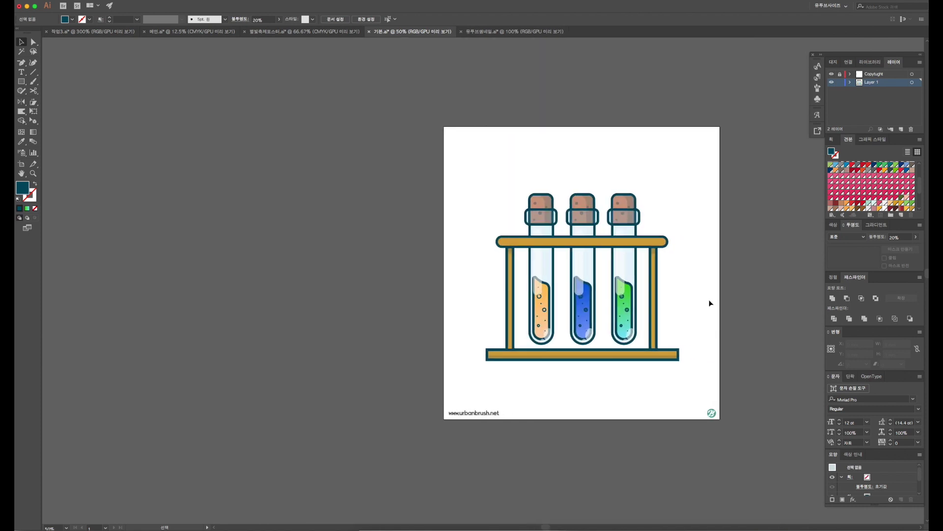
pyautogui.scroll(1, 710, 304)
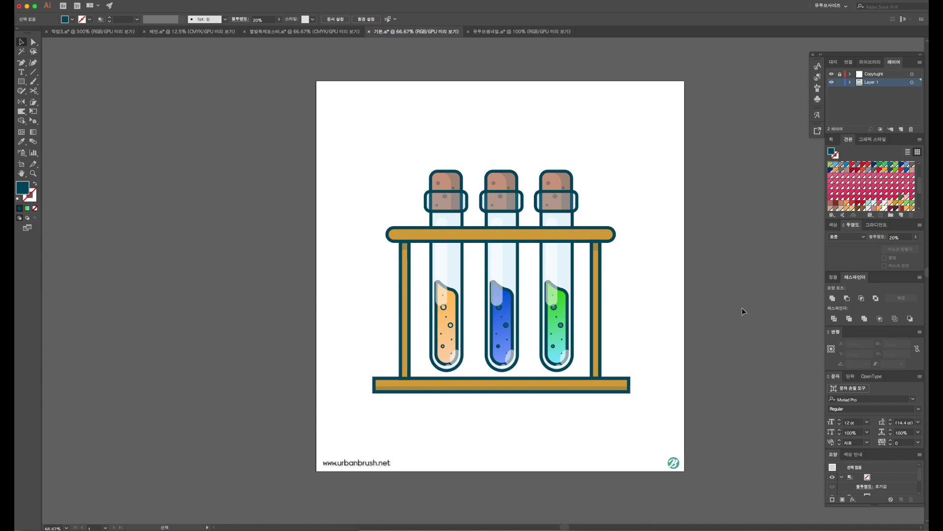
pyautogui.click(22, 82)
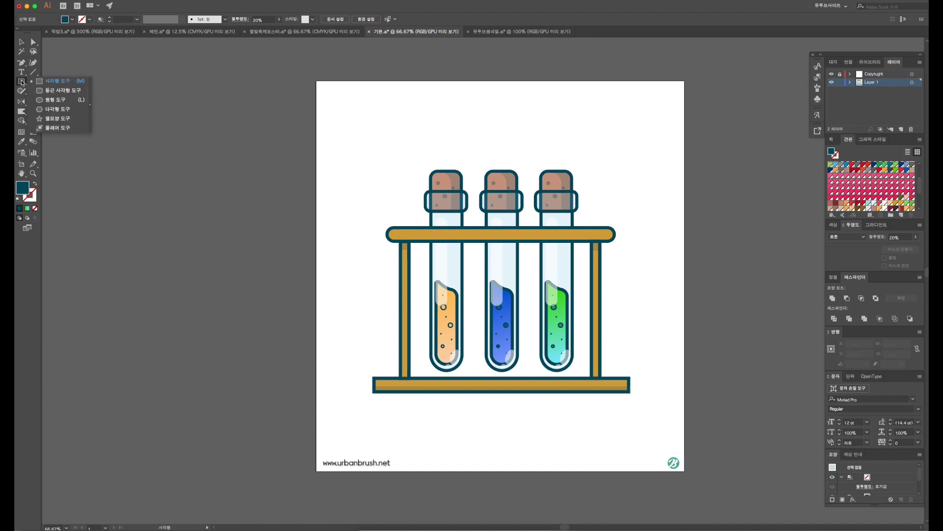
# - Draw a long rounded bar and paste copies overlapping each other to the left of the artboard
pyautogui.click(48, 92)
pyautogui.moveTo(141, 181); pyautogui.dragTo(339, 205)
pyautogui.hotkey('ctrl', 'c')
pyautogui.hotkey('ctrl', 'v')
pyautogui.press('v')
pyautogui.moveTo(484, 272); pyautogui.dragTo(184, 233)
pyautogui.hotkey('ctrl', 'v')
pyautogui.moveTo(428, 278)
pyautogui.mouseDown()
pyautogui.moveTo(167, 240)
pyautogui.moveTo(176, 238)
pyautogui.mouseUp()
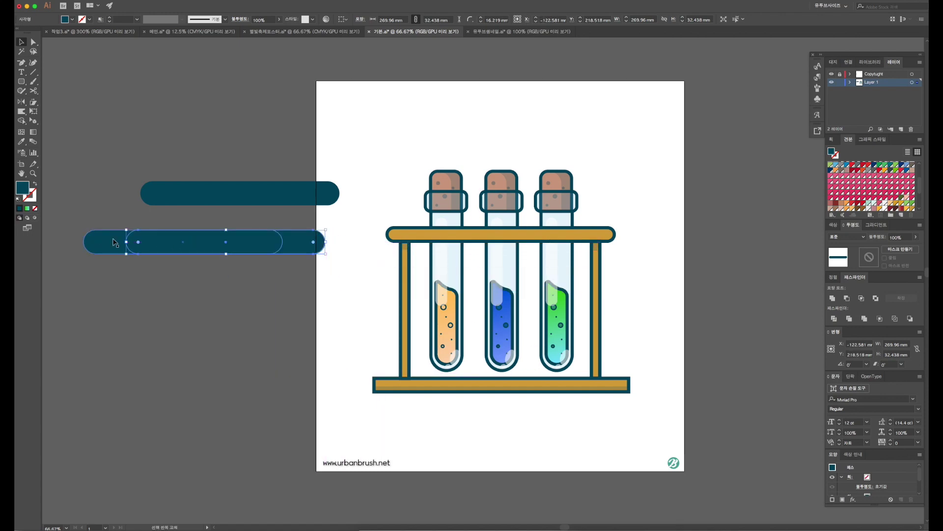
# - Cut the overlapping middle out of the lower bar and slide its right piece toward the left piece
pyautogui.hotkey('shift', 'm')
pyautogui.keyDown('alt'); pyautogui.click(223, 248); pyautogui.keyUp('alt')
pyautogui.press('a')
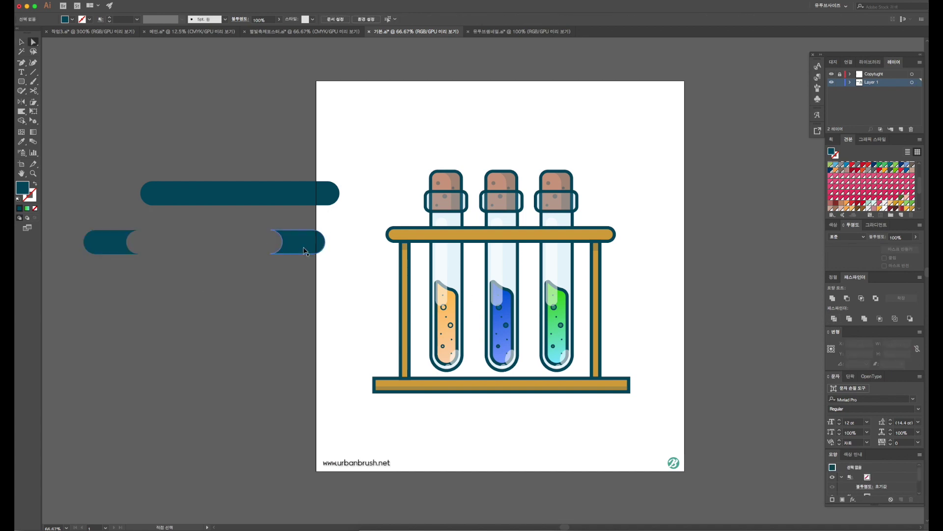
pyautogui.press('v')
pyautogui.click(305, 251)
pyautogui.doubleClick(305, 251)
pyautogui.moveTo(304, 248)
pyautogui.mouseDown()
pyautogui.moveTo(76, 245)
pyautogui.moveTo(270, 220)
pyautogui.moveTo(224, 219)
pyautogui.mouseUp()
pyautogui.doubleClick(125, 267)
# - Add another copy of the long bar beside the cloud pieces and nudge it into line
pyautogui.hotkey('ctrl', 'c')
pyautogui.hotkey('ctrl', 'v')
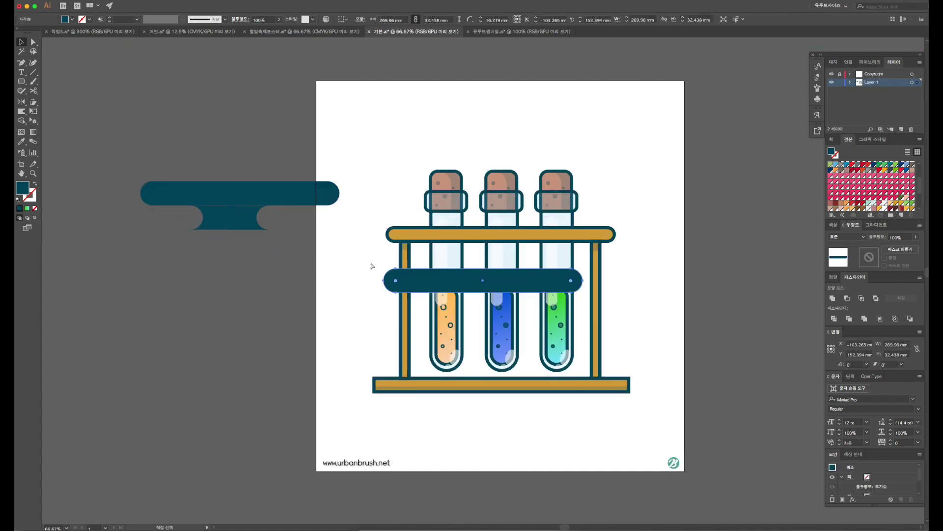
pyautogui.moveTo(399, 280); pyautogui.dragTo(188, 240)
pyautogui.scroll(2, 189, 240)
pyautogui.scroll(2, 148, 250)
pyautogui.click(148, 251)
pyautogui.scroll(1, 251, 240)
pyautogui.moveTo(252, 240); pyautogui.dragTo(252, 238)
pyautogui.hotkey('ctrl', '1')
# - Duplicate the middle bar further right and place a lower-bar copy higher and right
pyautogui.click(273, 344)
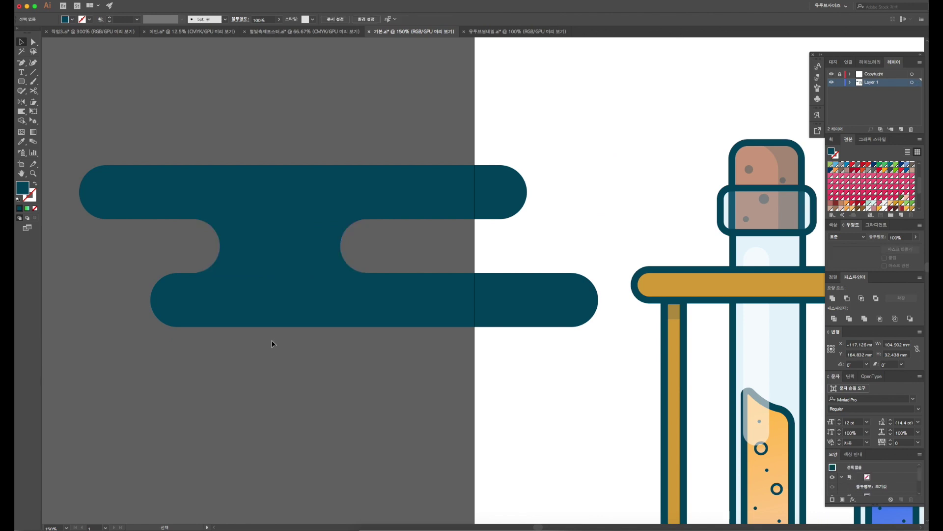
pyautogui.click(274, 287)
pyautogui.moveTo(274, 287); pyautogui.dragTo(335, 352)
pyautogui.doubleClick(326, 349)
pyautogui.doubleClick(338, 406)
pyautogui.moveTo(352, 305)
pyautogui.mouseDown()
pyautogui.moveTo(496, 271)
pyautogui.moveTo(290, 376)
pyautogui.mouseUp()
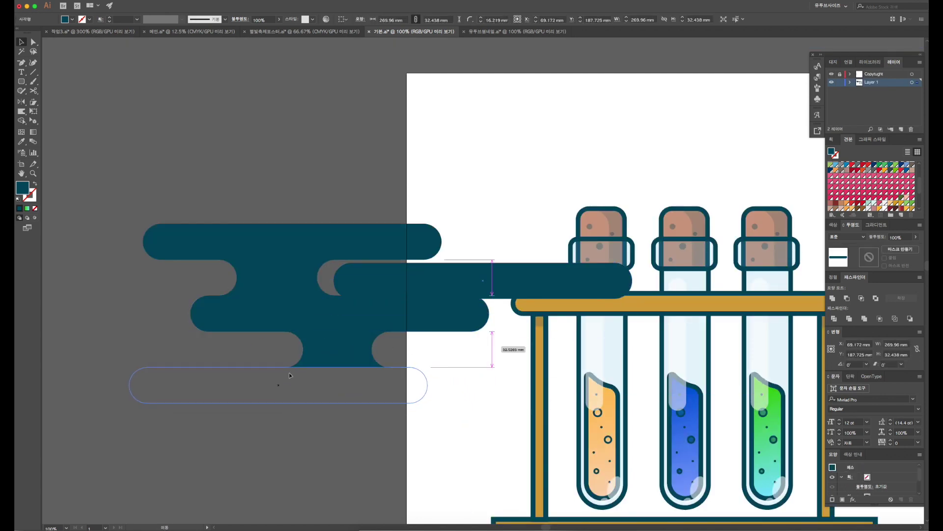
pyautogui.click(268, 432)
pyautogui.scroll(-3, 267, 429)
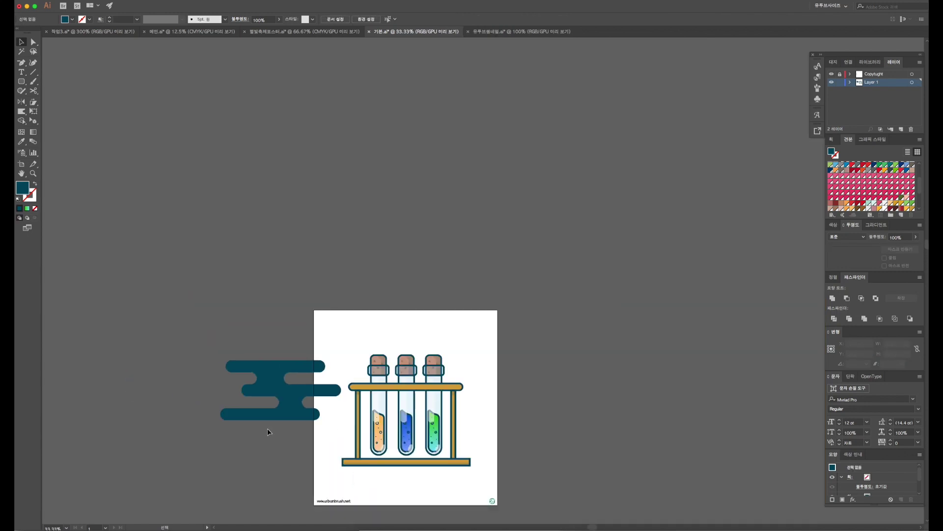
# - Unite all the cloud bars into one shape with 20% opacity
pyautogui.scroll(1, 275, 442)
pyautogui.scroll(-1, 283, 453)
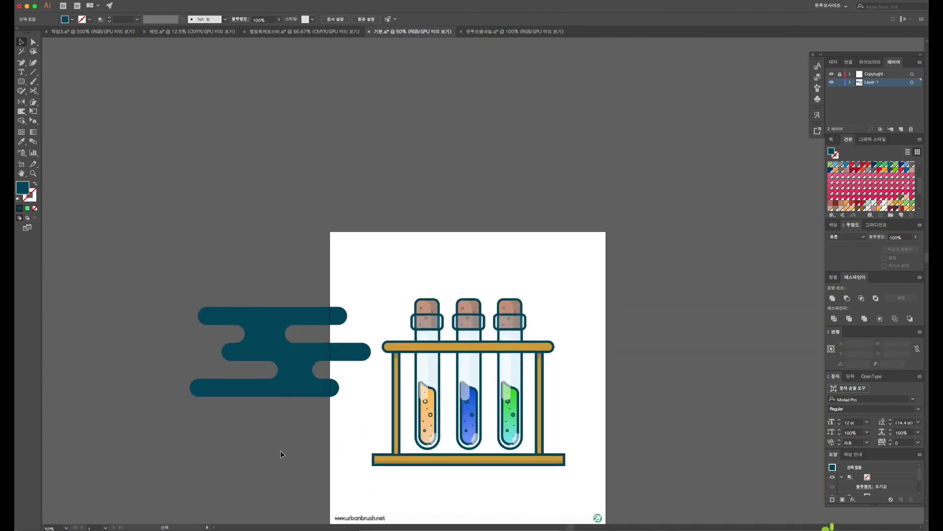
pyautogui.click(297, 306)
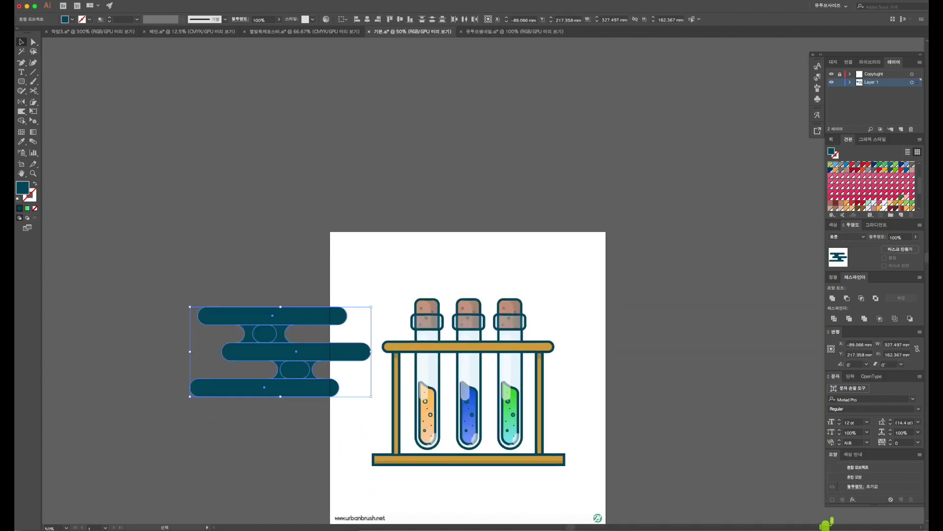
pyautogui.click(833, 299)
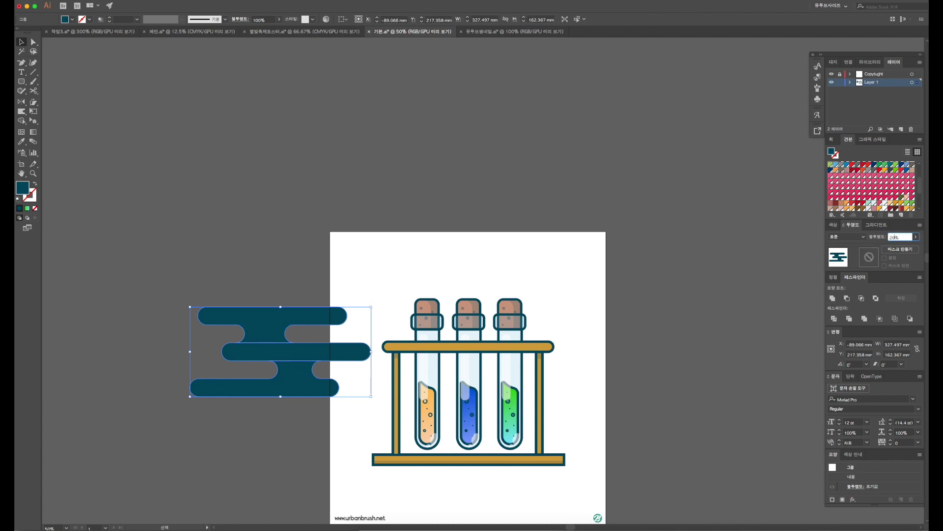
pyautogui.press('Return')
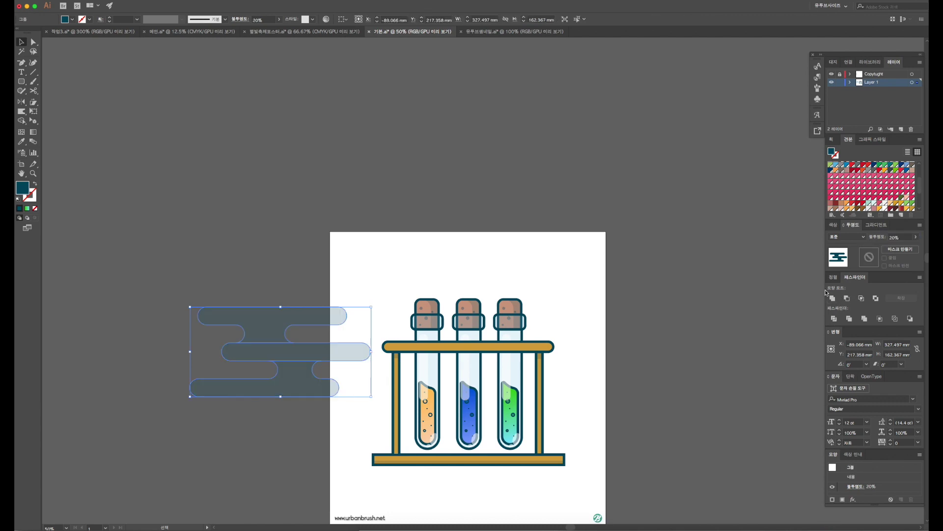
# - Move the cloud over the test-tube rack and enlarge it around its centre
pyautogui.click(234, 446)
pyautogui.moveTo(294, 379); pyautogui.dragTo(520, 337)
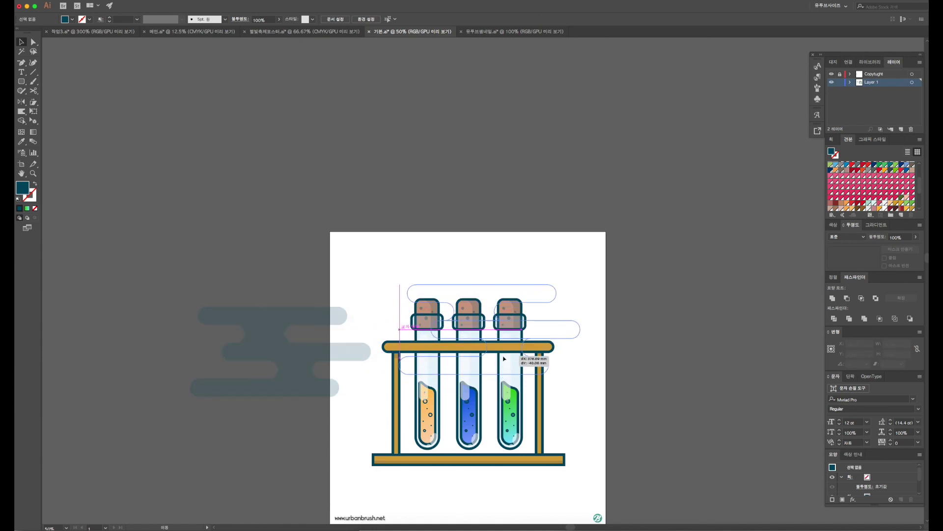
pyautogui.moveTo(520, 337); pyautogui.dragTo(482, 398)
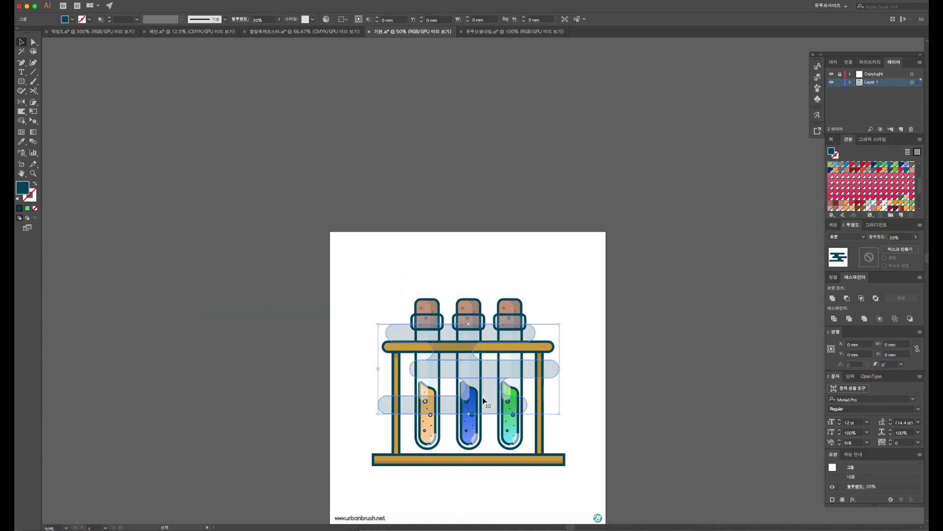
pyautogui.scroll(-2, 557, 365)
pyautogui.moveTo(561, 375); pyautogui.dragTo(592, 392)
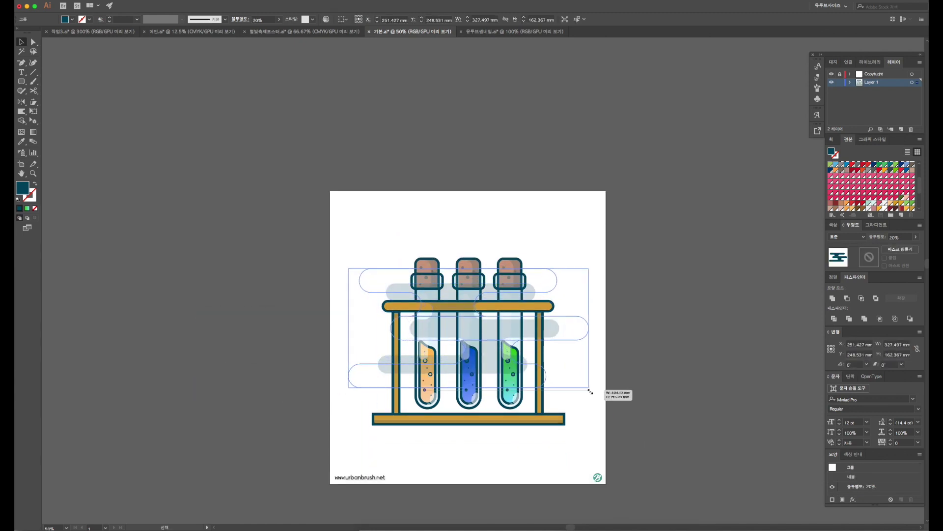
pyautogui.moveTo(542, 331); pyautogui.dragTo(539, 332)
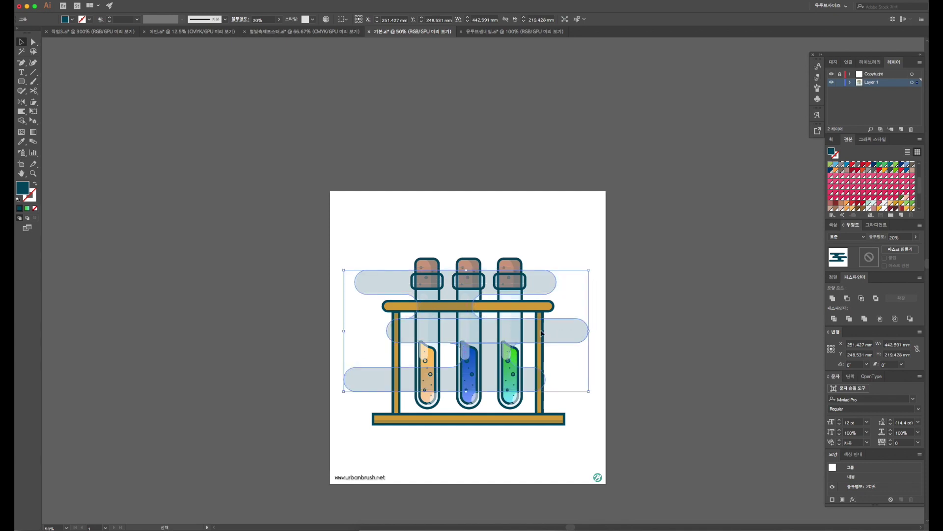
# - Send the cloud to the back, behind the test tubes
pyautogui.rightClick(540, 333)
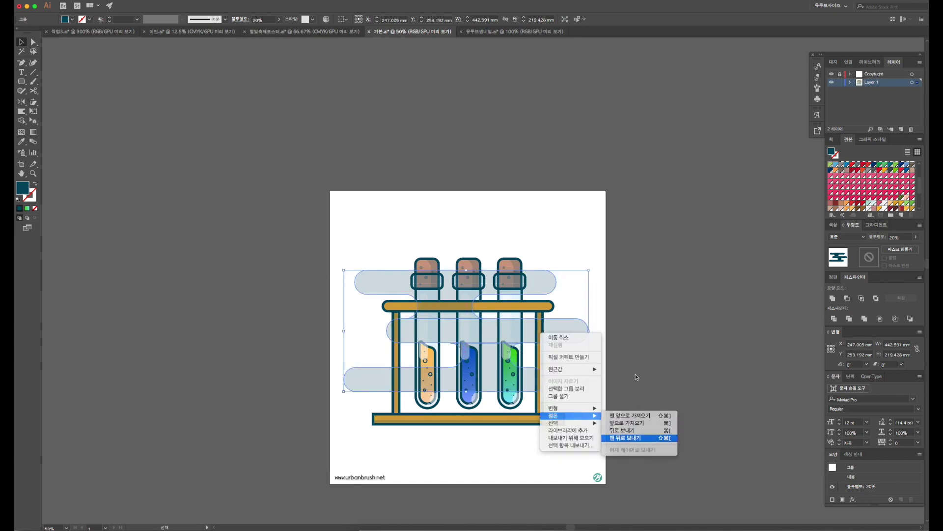
pyautogui.click(632, 437)
pyautogui.click(634, 359)
pyautogui.scroll(-1, 636, 386)
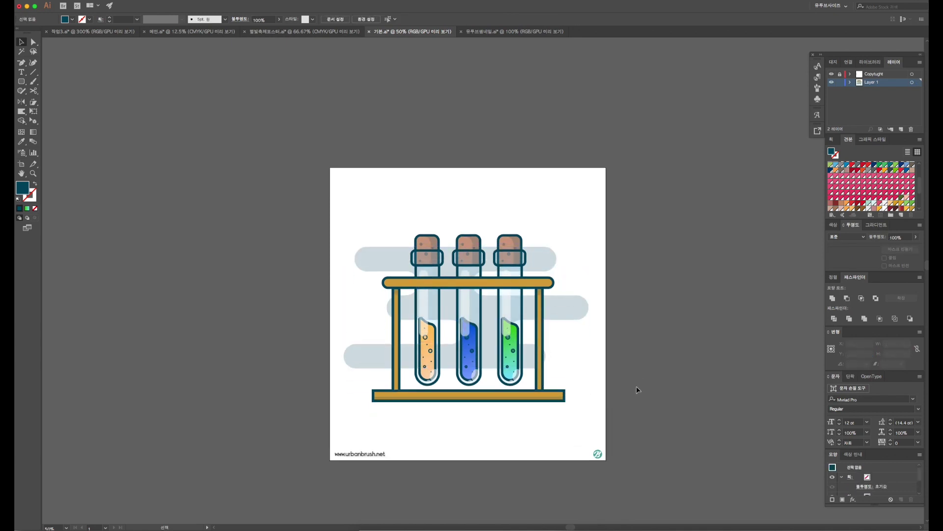
pyautogui.click(558, 305)
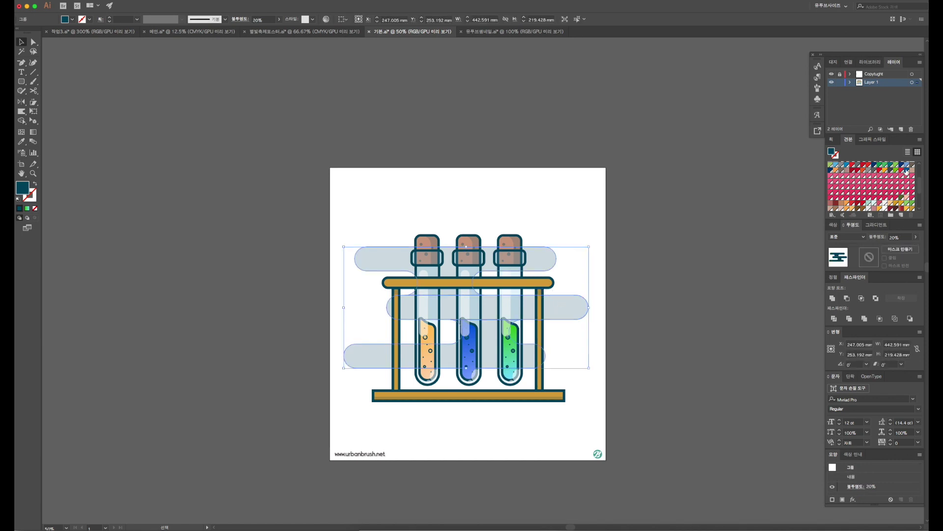
pyautogui.scroll(5, 906, 177)
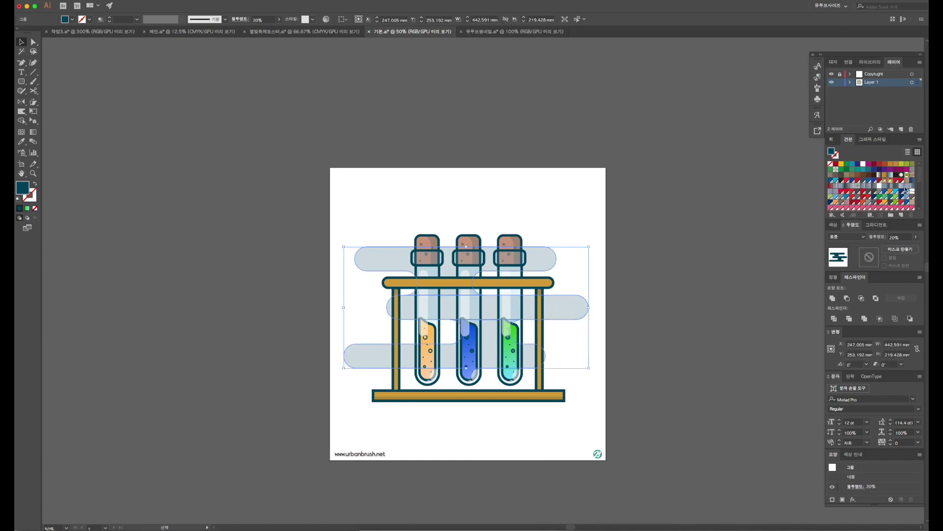
# - Recolour the clouds light cyan, lower their opacity further, and shift them higher
pyautogui.click(853, 165)
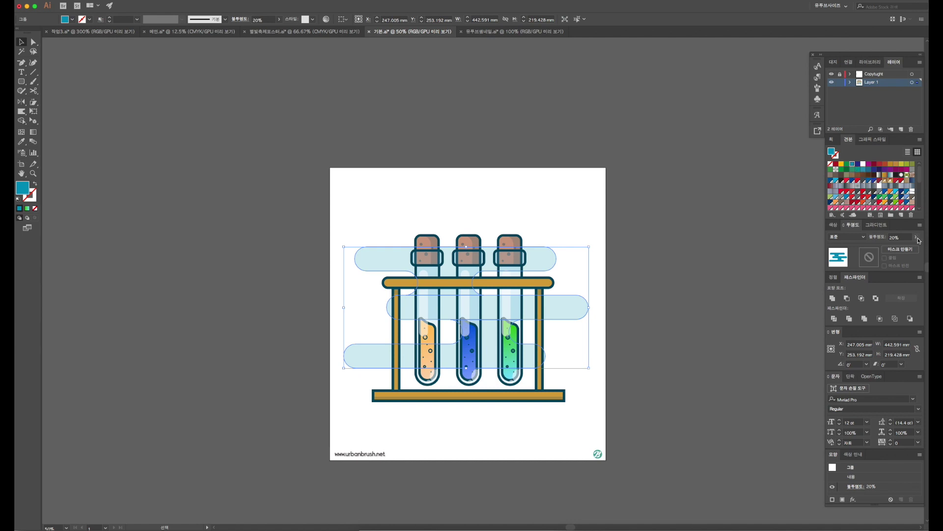
pyautogui.moveTo(889, 250); pyautogui.dragTo(887, 249)
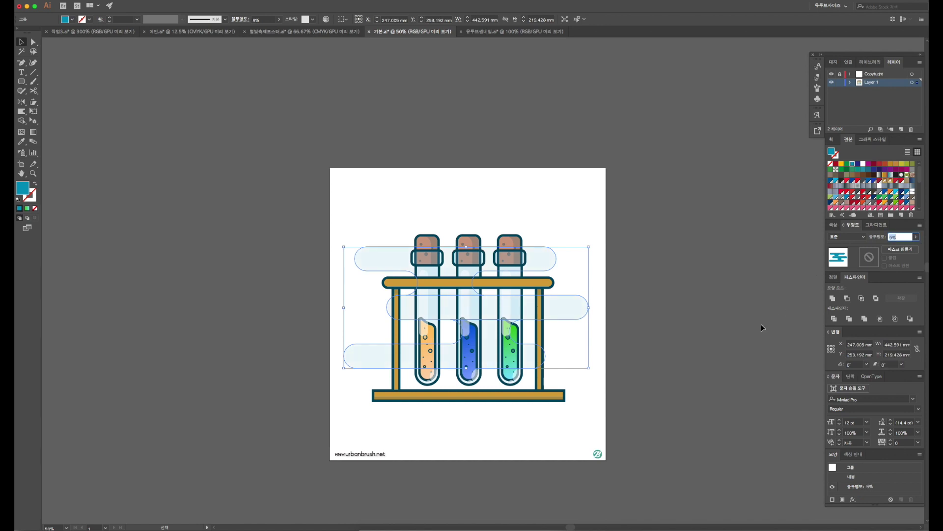
pyautogui.click(735, 341)
pyautogui.scroll(-2, 707, 364)
pyautogui.moveTo(566, 277); pyautogui.dragTo(576, 243)
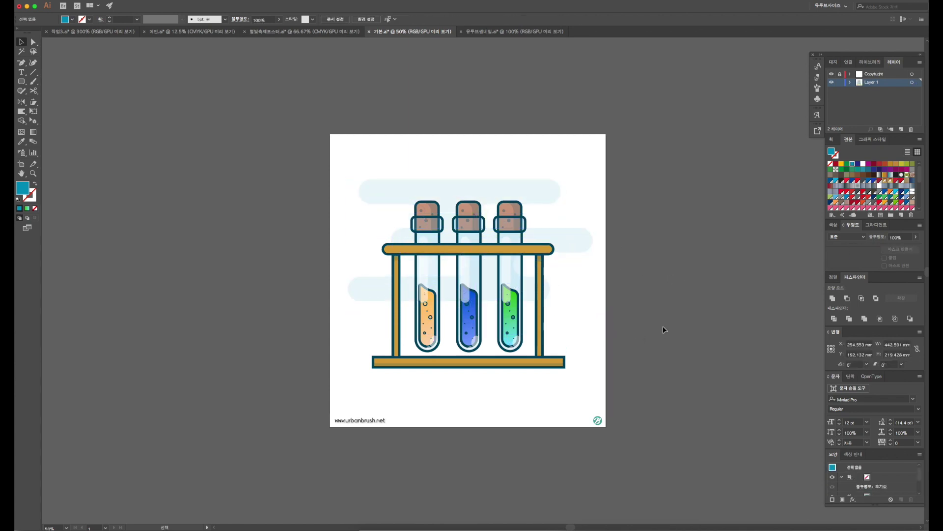
pyautogui.scroll(-2, 662, 326)
# - Shrink the cloud group and reposition it behind the corks at upper left
pyautogui.click(573, 201)
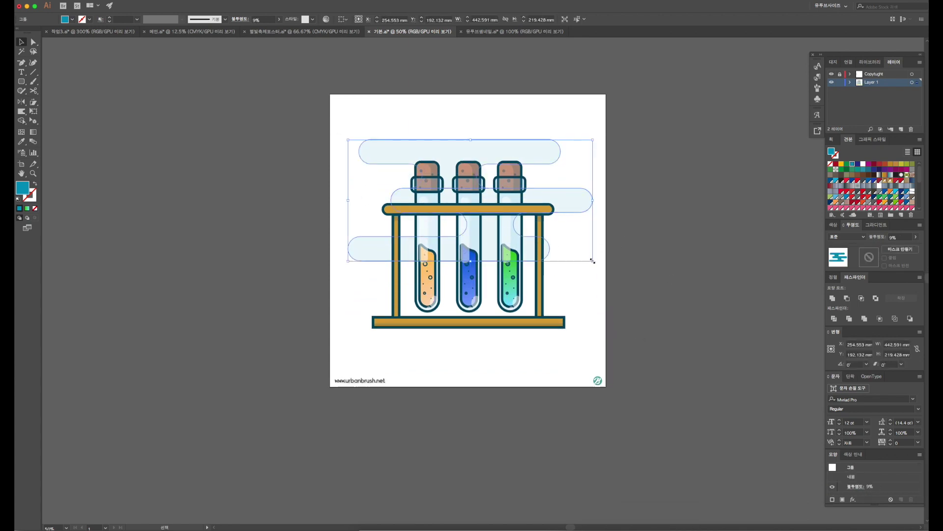
pyautogui.moveTo(593, 261); pyautogui.dragTo(555, 243)
pyautogui.moveTo(530, 184)
pyautogui.mouseDown()
pyautogui.moveTo(544, 161)
pyautogui.moveTo(538, 179)
pyautogui.mouseUp()
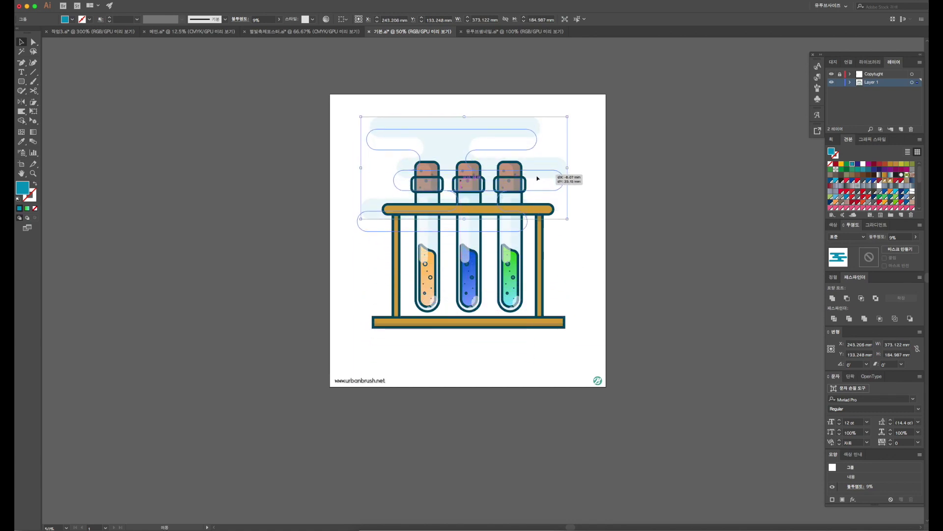
pyautogui.moveTo(538, 178)
pyautogui.mouseDown()
pyautogui.moveTo(546, 222)
pyautogui.moveTo(525, 218)
pyautogui.mouseUp()
# - Add a smaller copy of the clouds lower right behind the tubes, then zoom in
pyautogui.moveTo(453, 151)
pyautogui.mouseDown()
pyautogui.moveTo(507, 252)
pyautogui.moveTo(566, 276)
pyautogui.mouseUp()
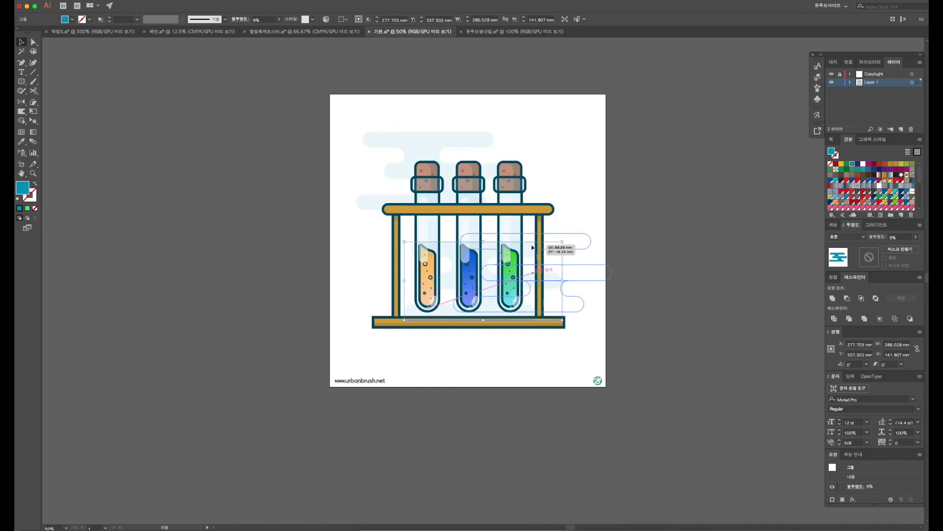
pyautogui.moveTo(603, 314); pyautogui.dragTo(589, 303)
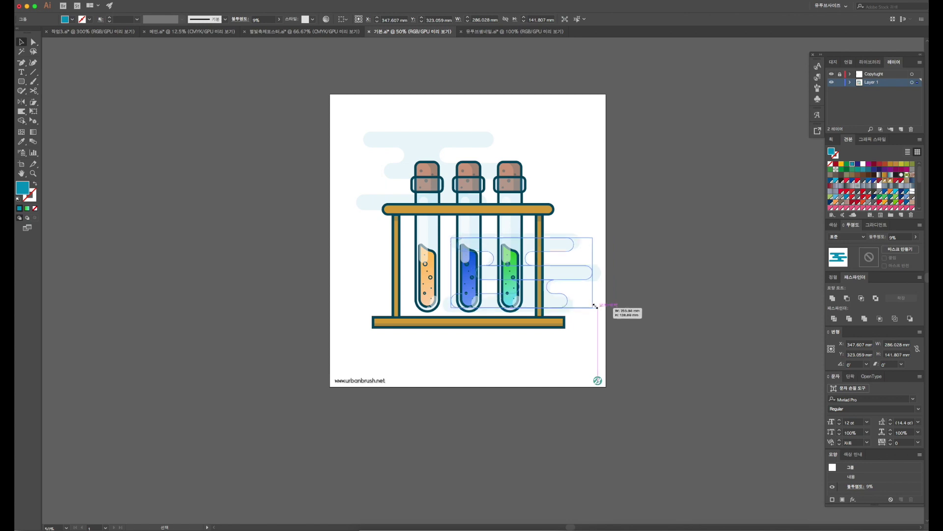
pyautogui.click(637, 300)
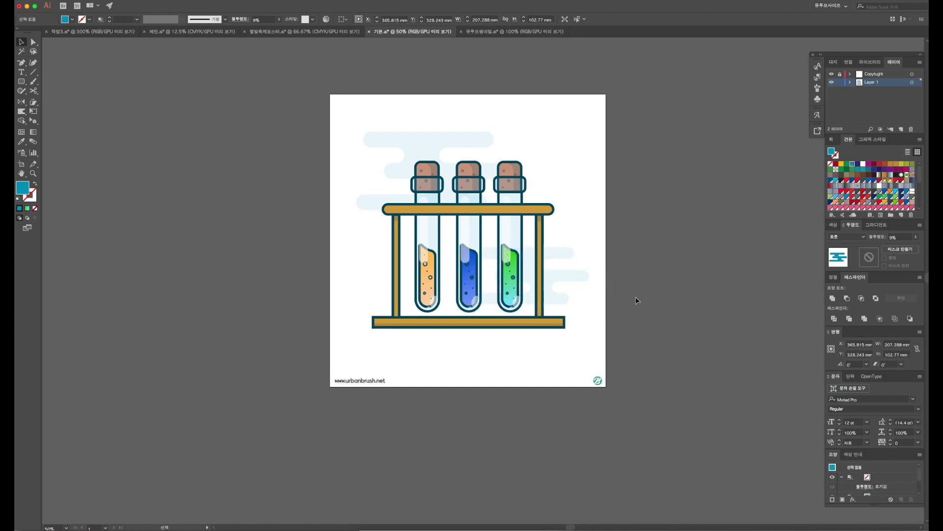
pyautogui.hscroll(-3, 637, 301)
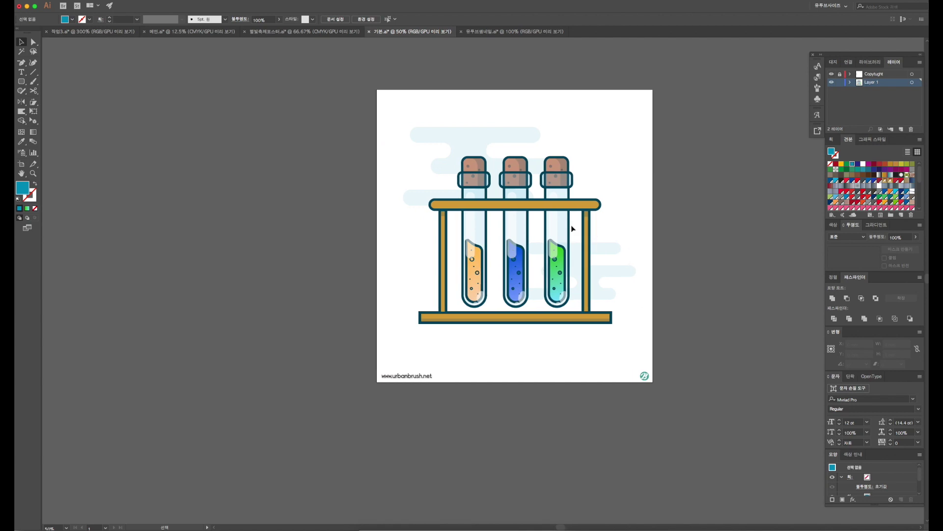
pyautogui.hotkey('ctrl', '+')
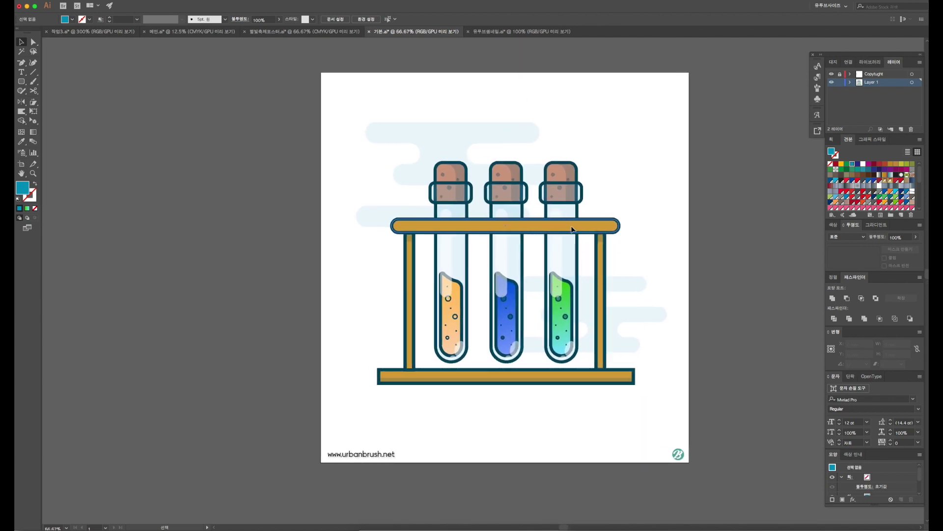